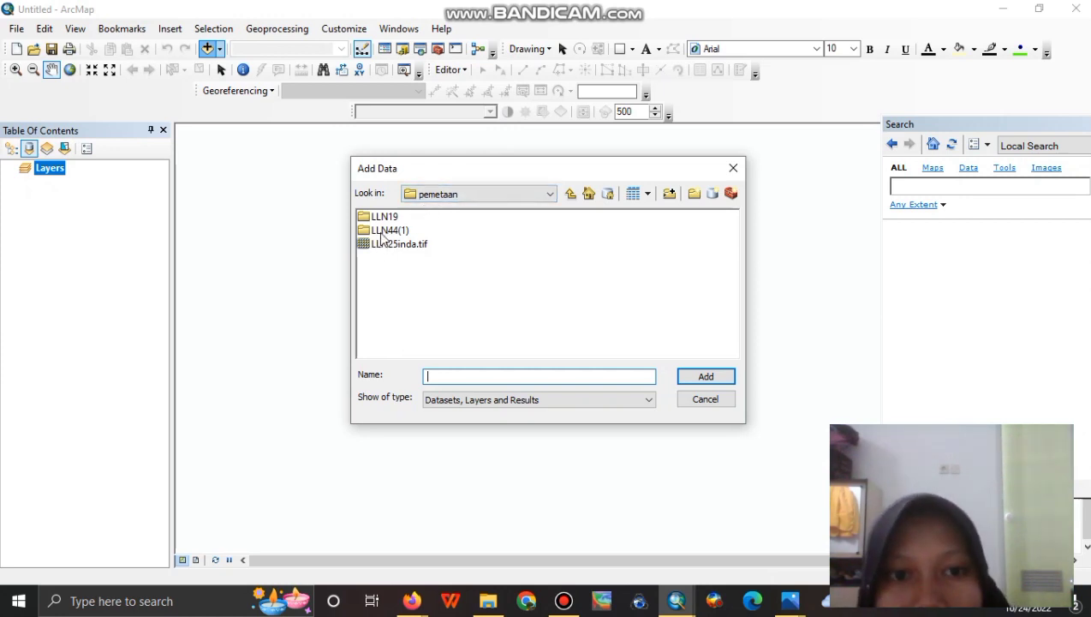
Add LLN44.jpg from the LLN44(1) folder to the map.
{"action": "left_click", "coordinate": [383, 232]}
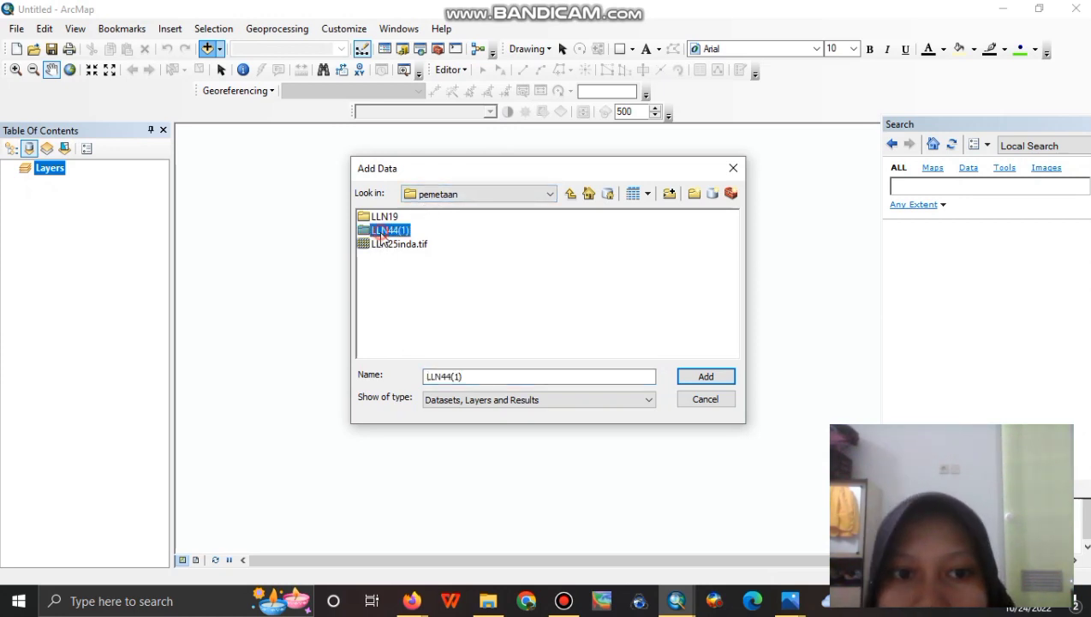
{"action": "double_click", "coordinate": [383, 232]}
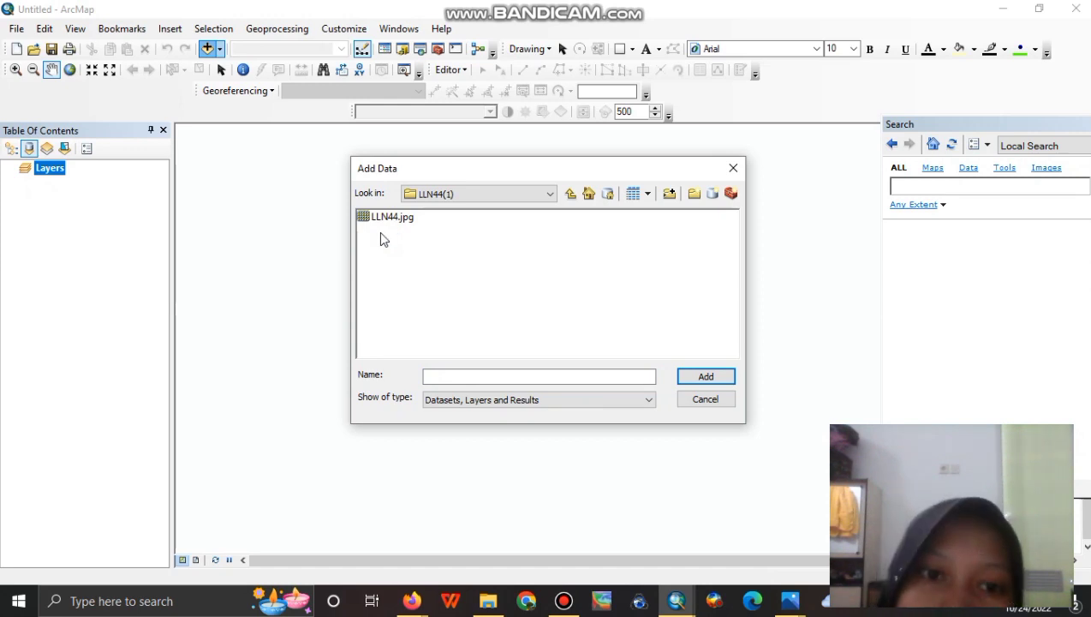
{"action": "left_click", "coordinate": [406, 218]}
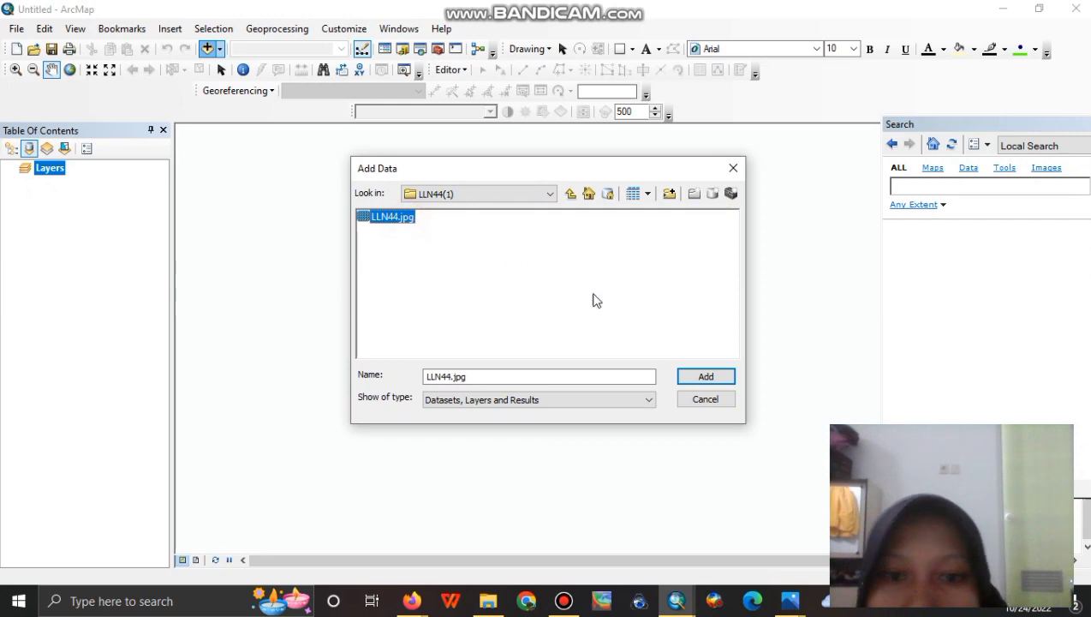
{"action": "left_click", "coordinate": [726, 377]}
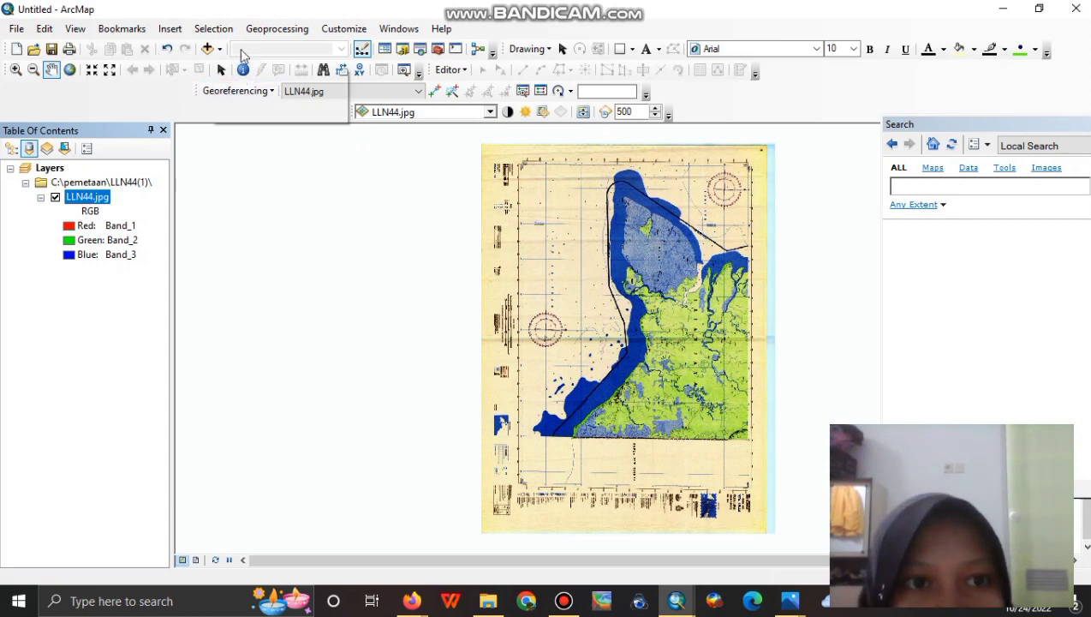
Set the data frame's coordinate system to GCS WGS 1984 in Data Frame Properties.
{"action": "right_click", "coordinate": [441, 286]}
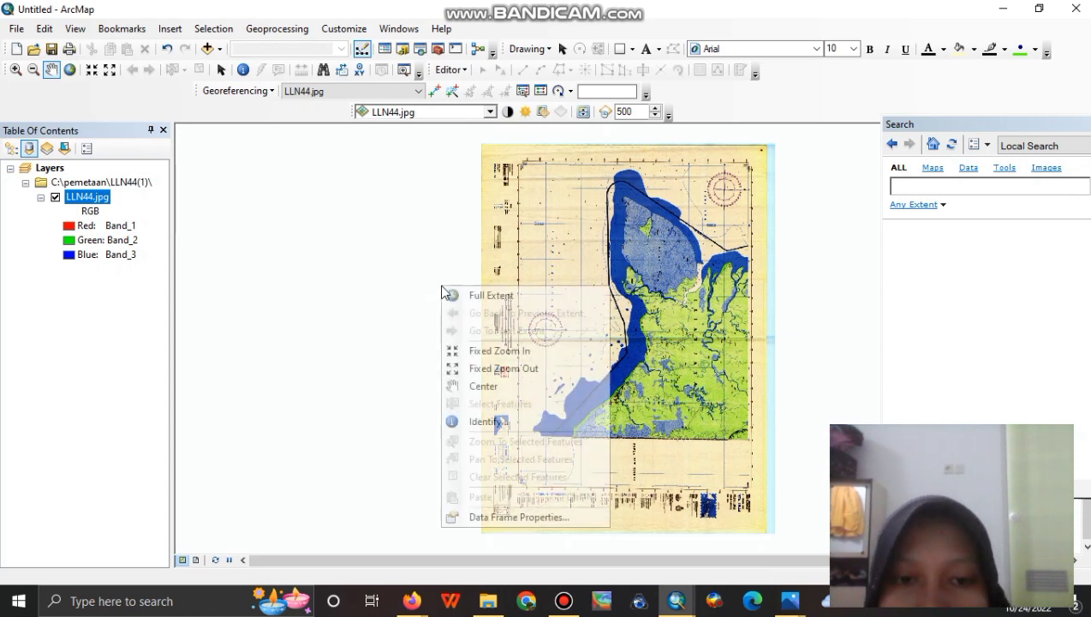
{"action": "left_click", "coordinate": [484, 518]}
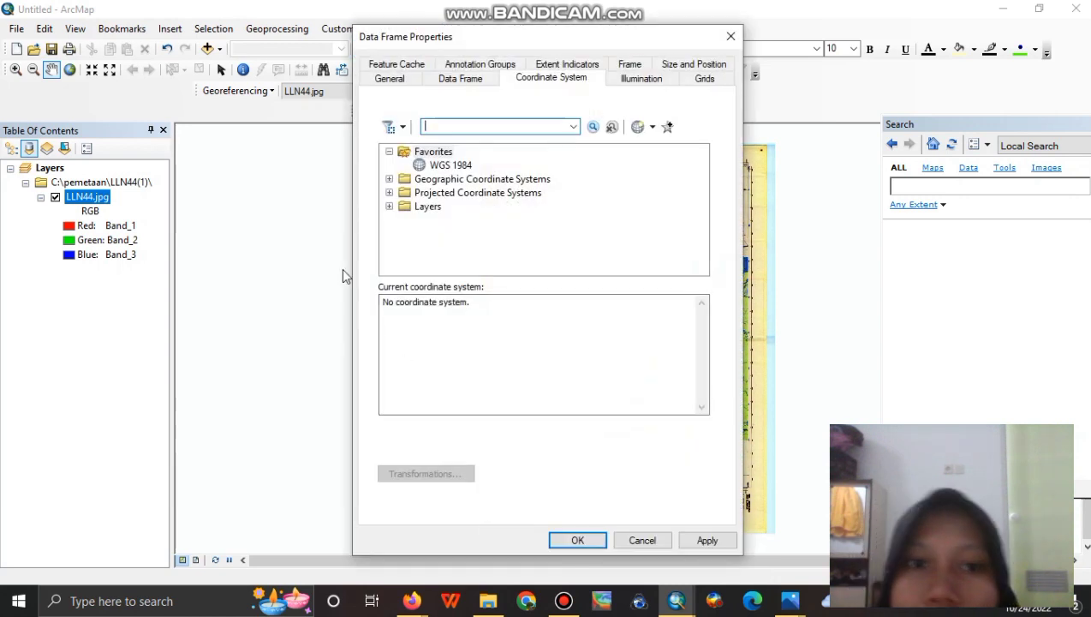
{"action": "left_click", "coordinate": [451, 166]}
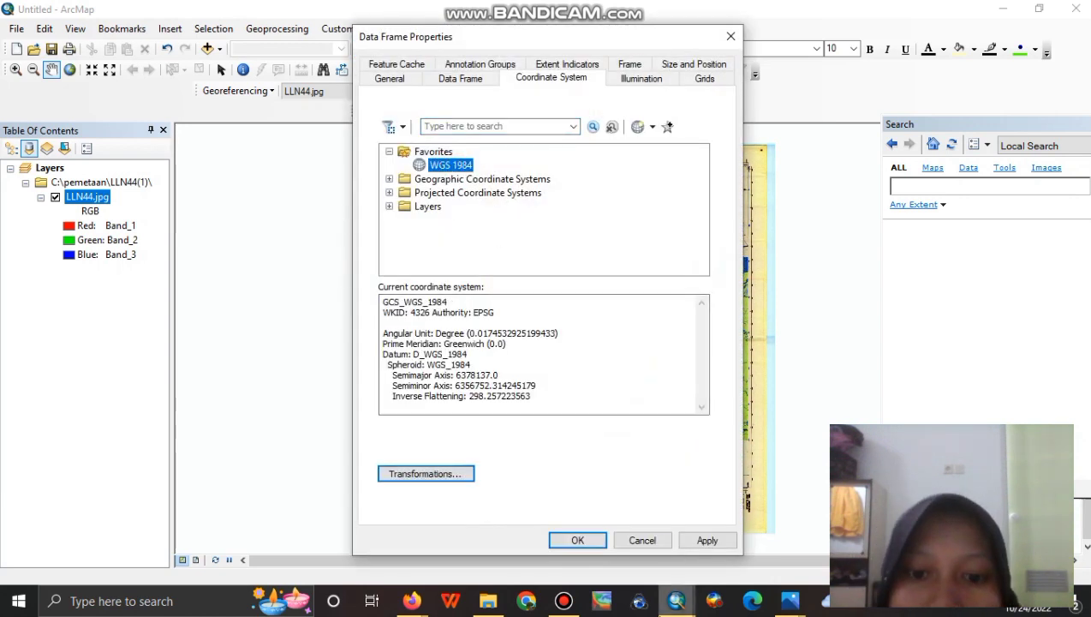
{"action": "left_click", "coordinate": [574, 541]}
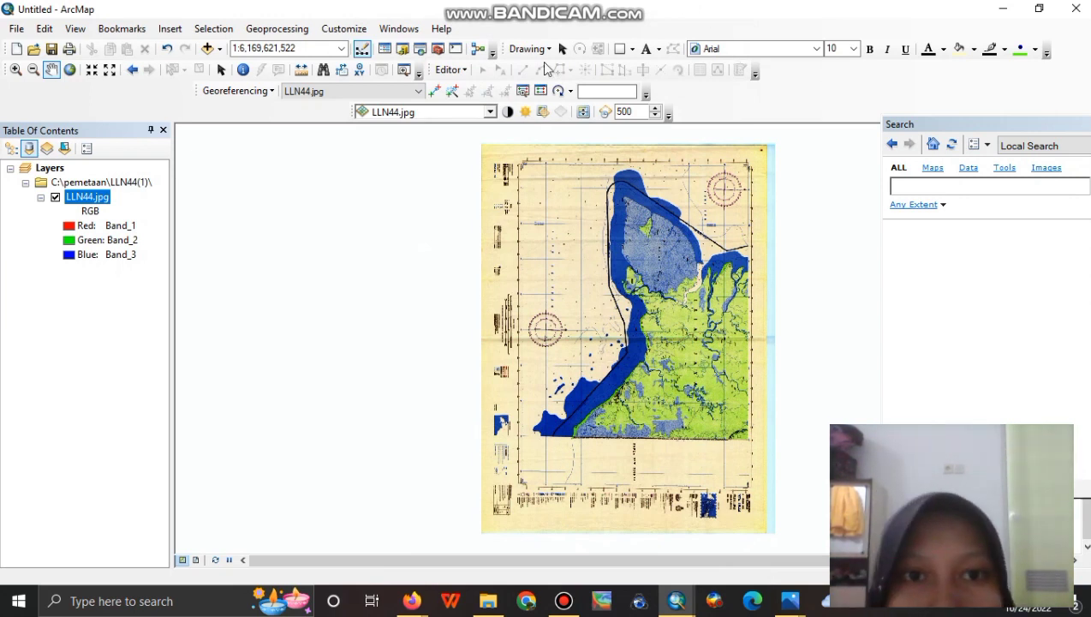
Zoom into the scan's top-right grid corner and place a georeferencing control point there.
{"action": "left_click", "coordinate": [449, 70]}
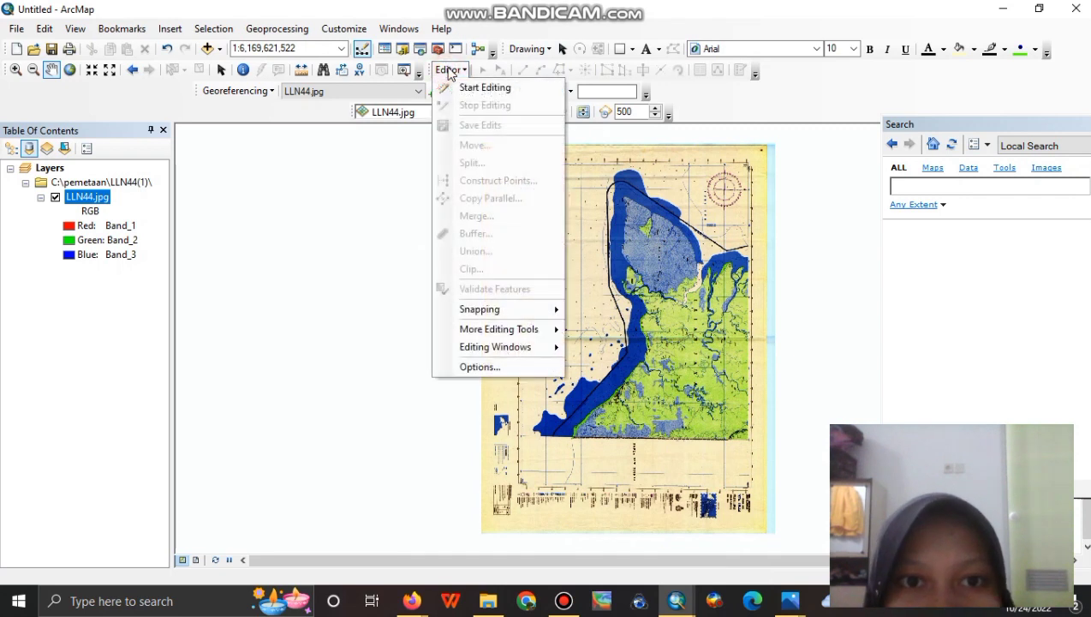
{"action": "left_click", "coordinate": [448, 70]}
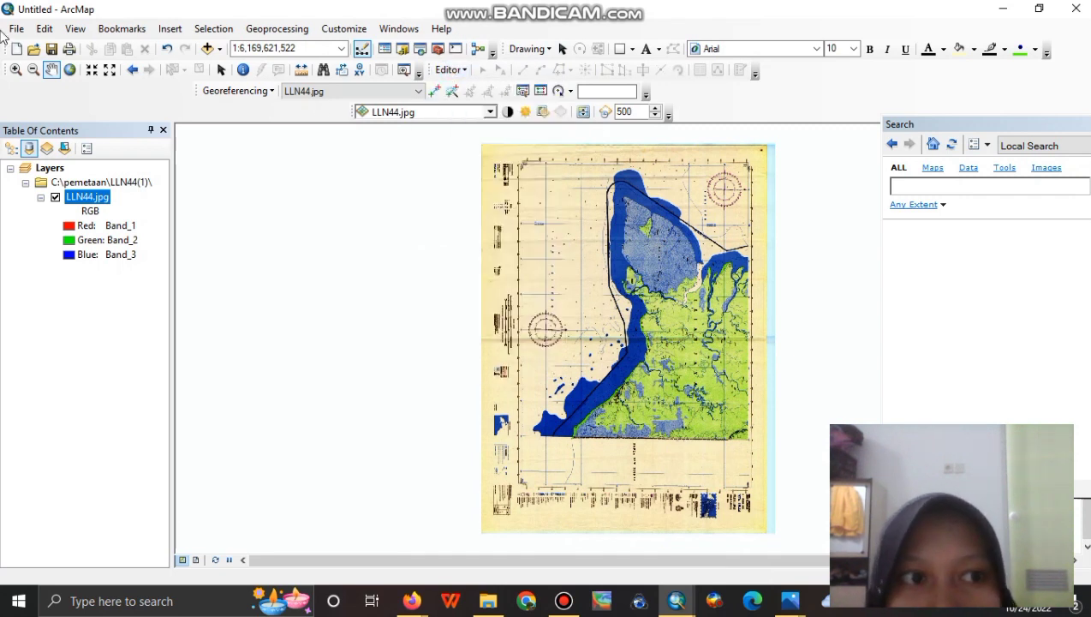
{"action": "left_click", "coordinate": [15, 70]}
{"action": "left_click_drag", "start_coordinate": [703, 151], "coordinate": [784, 205]}
{"action": "left_click_drag", "start_coordinate": [507, 206], "coordinate": [729, 282]}
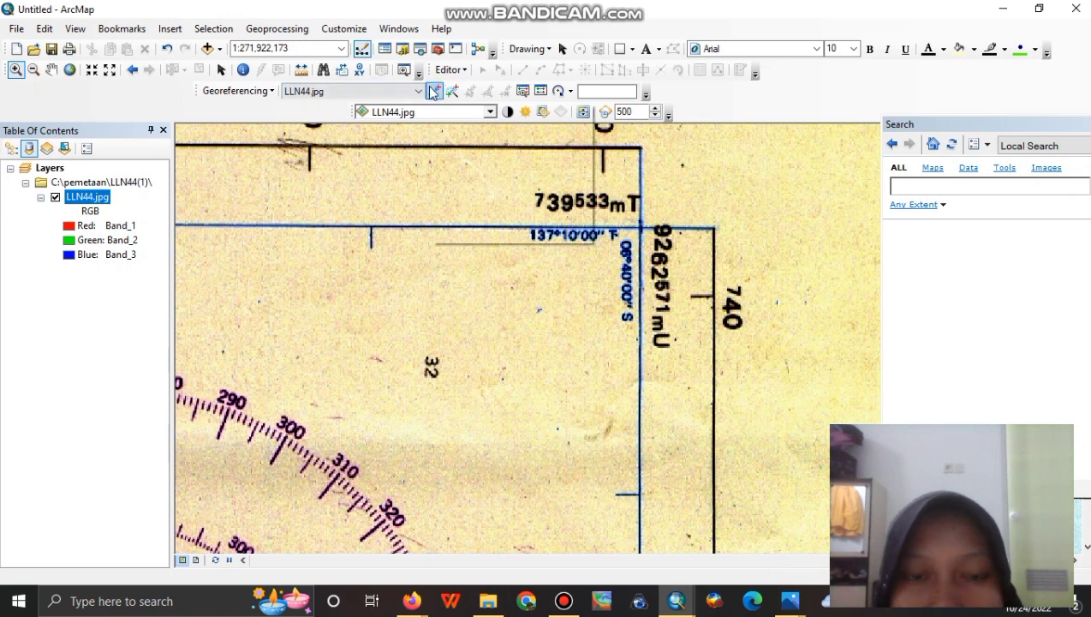
{"action": "left_click", "coordinate": [433, 92]}
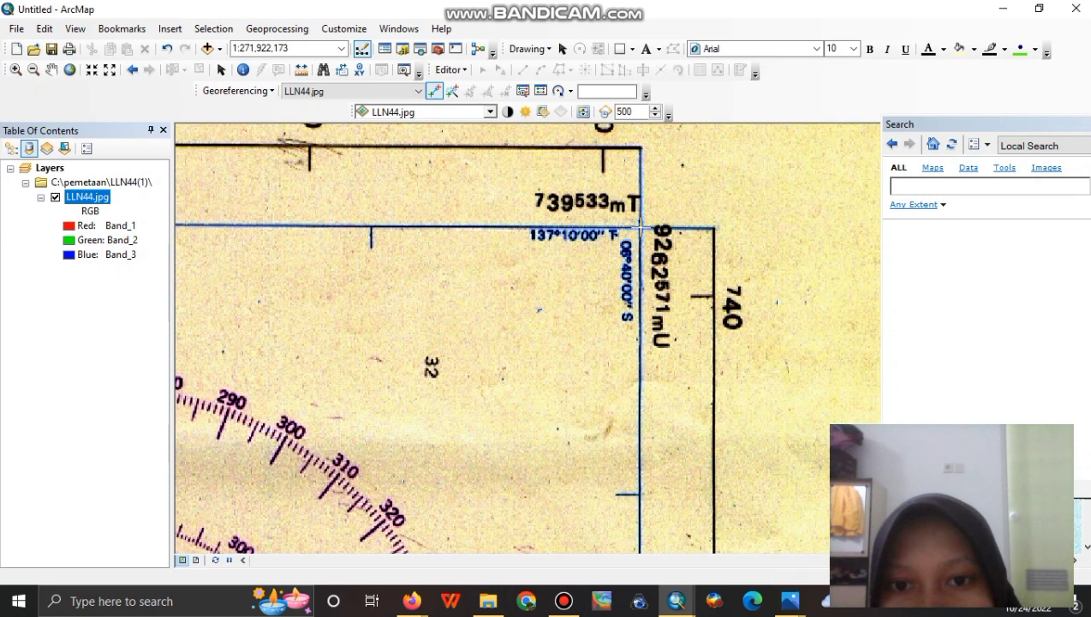
{"action": "left_click", "coordinate": [640, 227]}
Enter the point's DMS coordinates as 137°10'00" E, 06°40'00" S.
{"action": "right_click", "coordinate": [640, 227]}
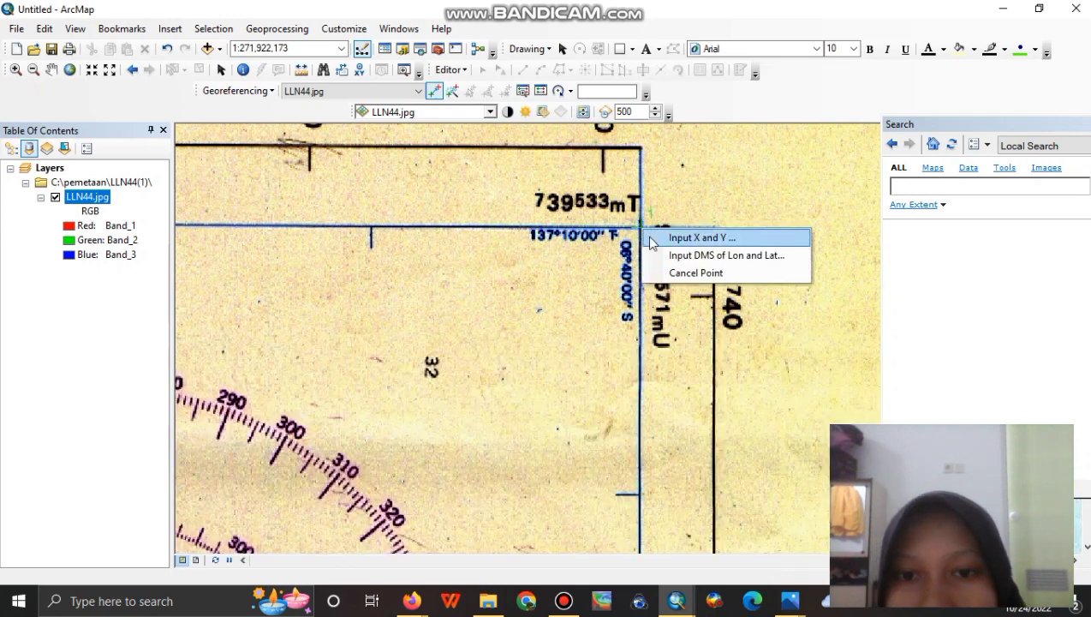
{"action": "left_click", "coordinate": [695, 255]}
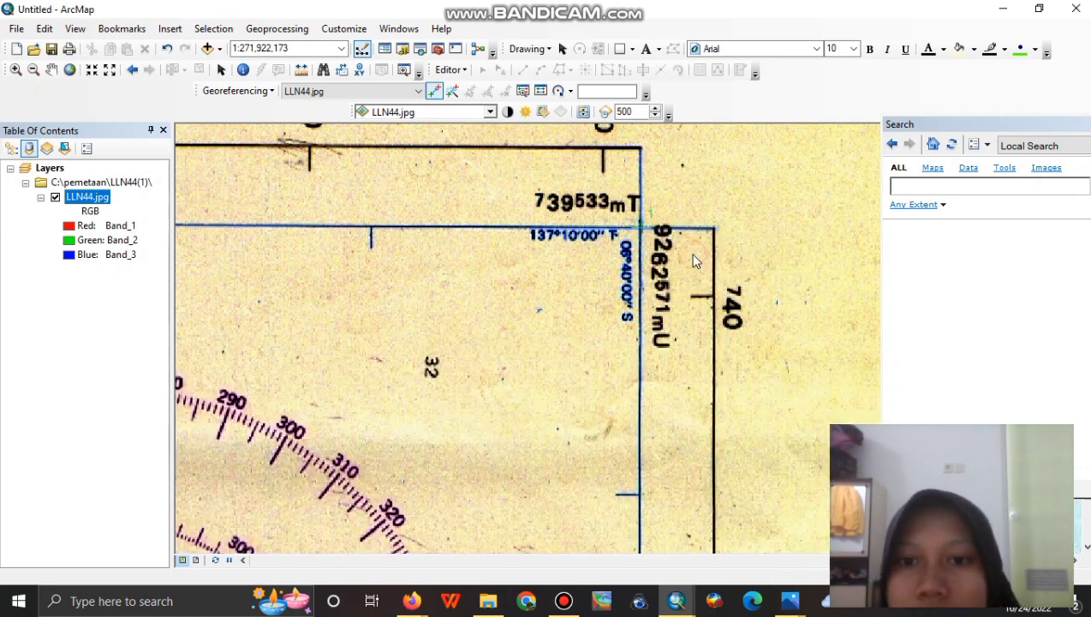
{"action": "left_click_drag", "start_coordinate": [632, 240], "coordinate": [652, 380]}
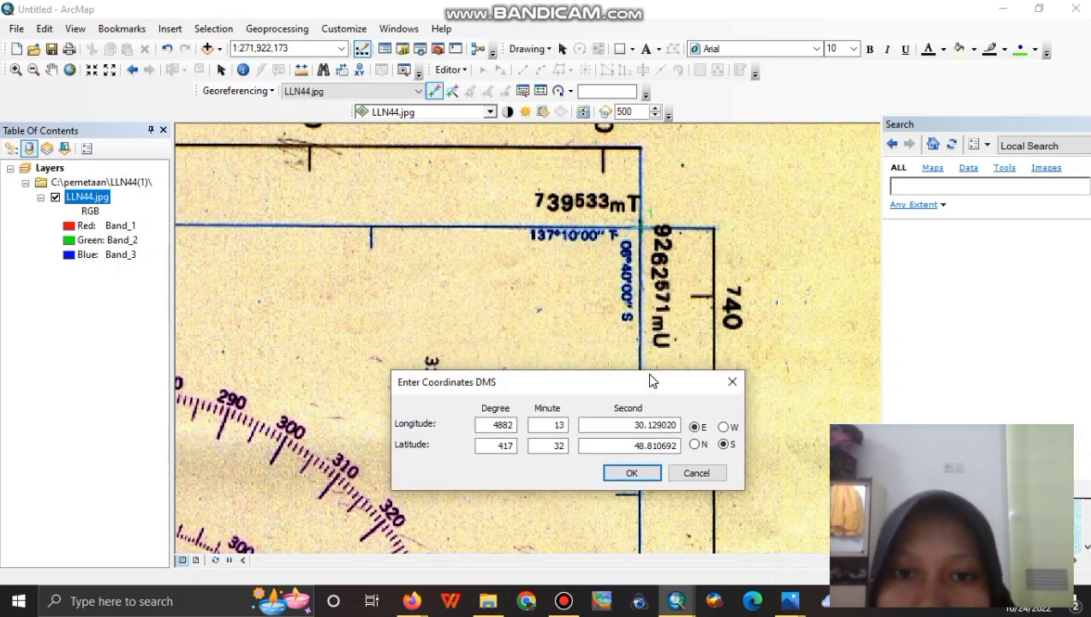
{"action": "left_click_drag", "start_coordinate": [489, 430], "coordinate": [514, 432]}
{"action": "type", "text": "137"}
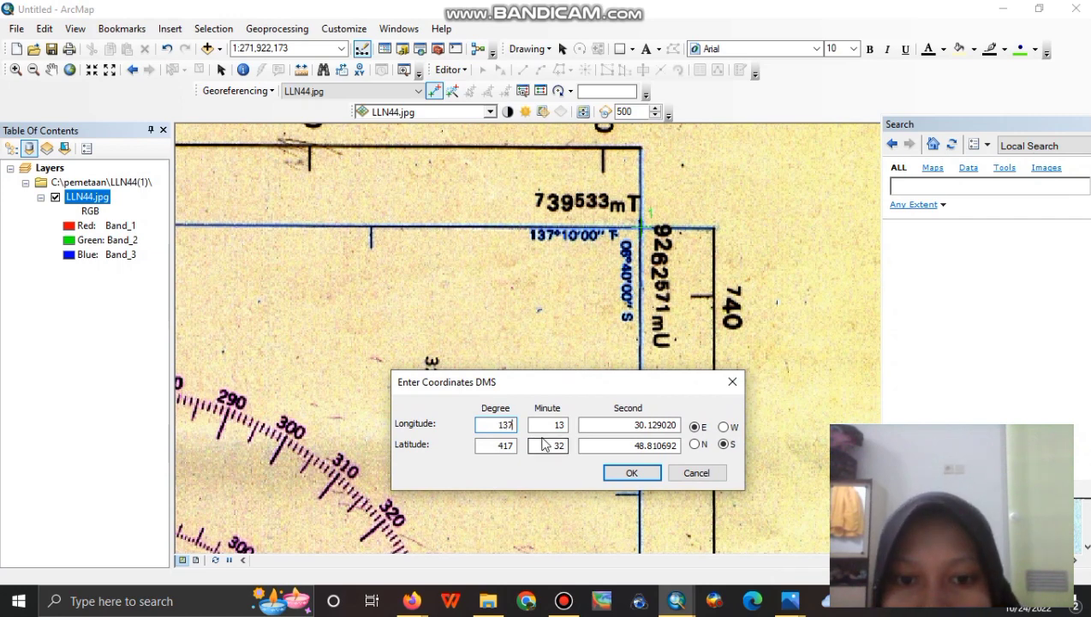
{"action": "left_click_drag", "start_coordinate": [540, 424], "coordinate": [599, 432]}
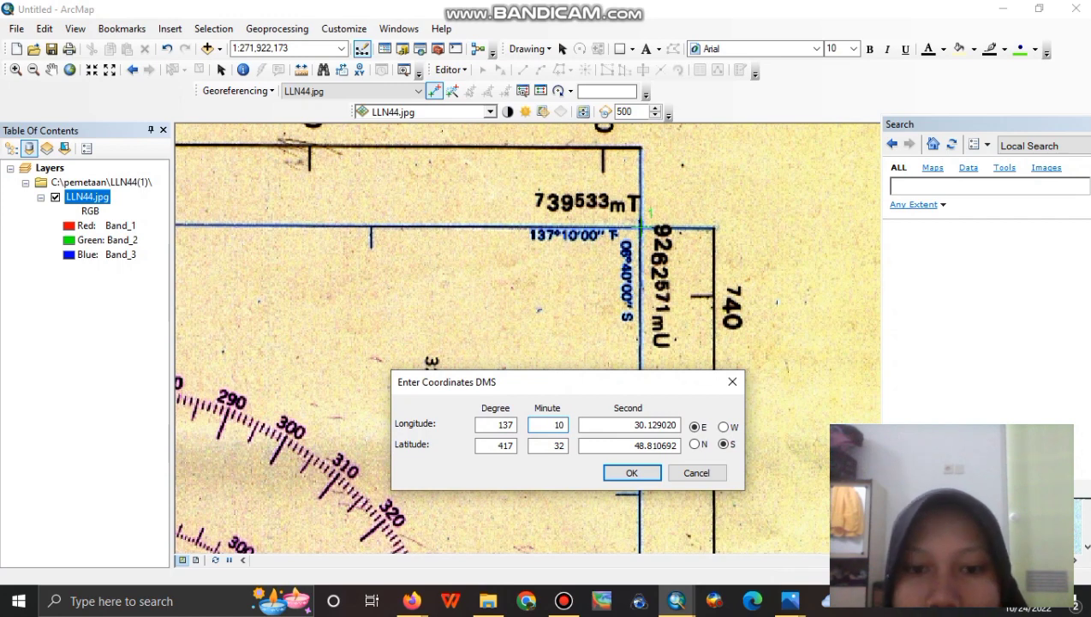
{"action": "left_click_drag", "start_coordinate": [600, 424], "coordinate": [676, 425]}
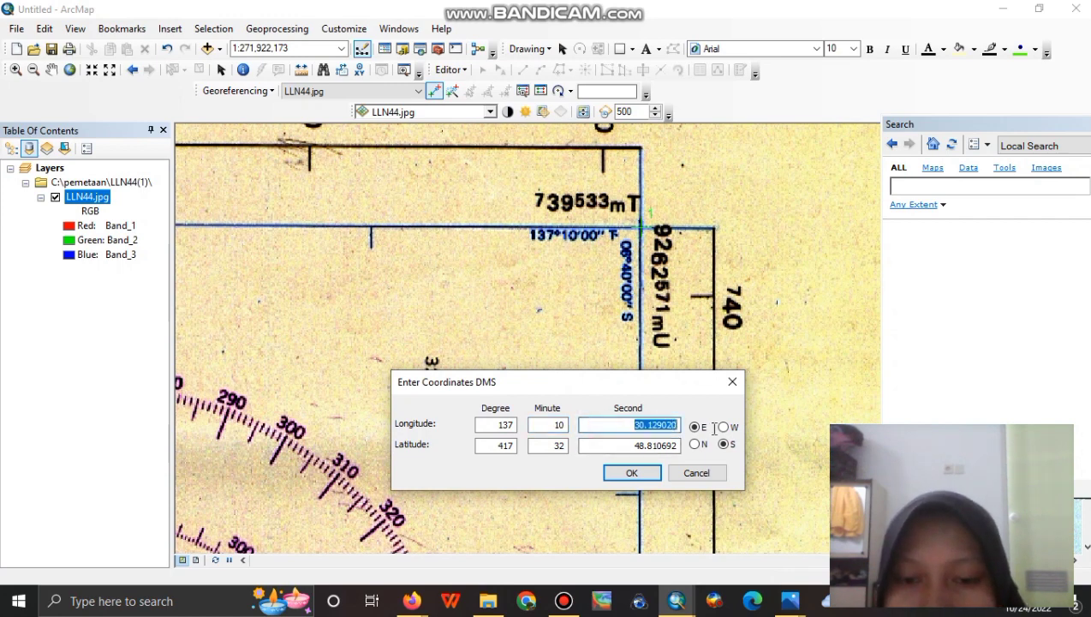
{"action": "type", "text": "00"}
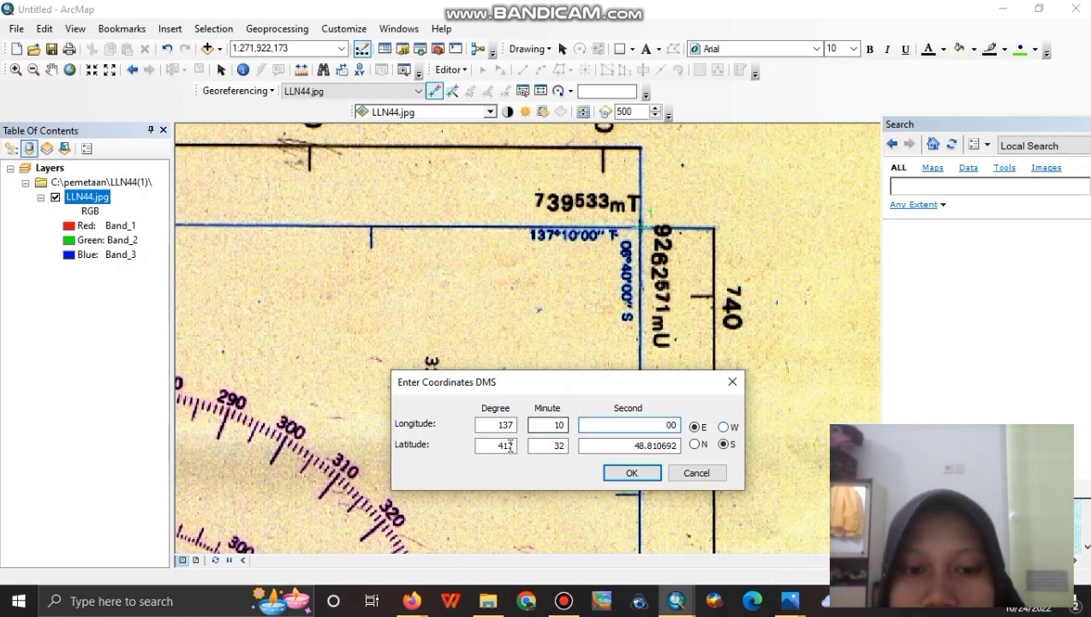
{"action": "left_click_drag", "start_coordinate": [482, 445], "coordinate": [517, 446]}
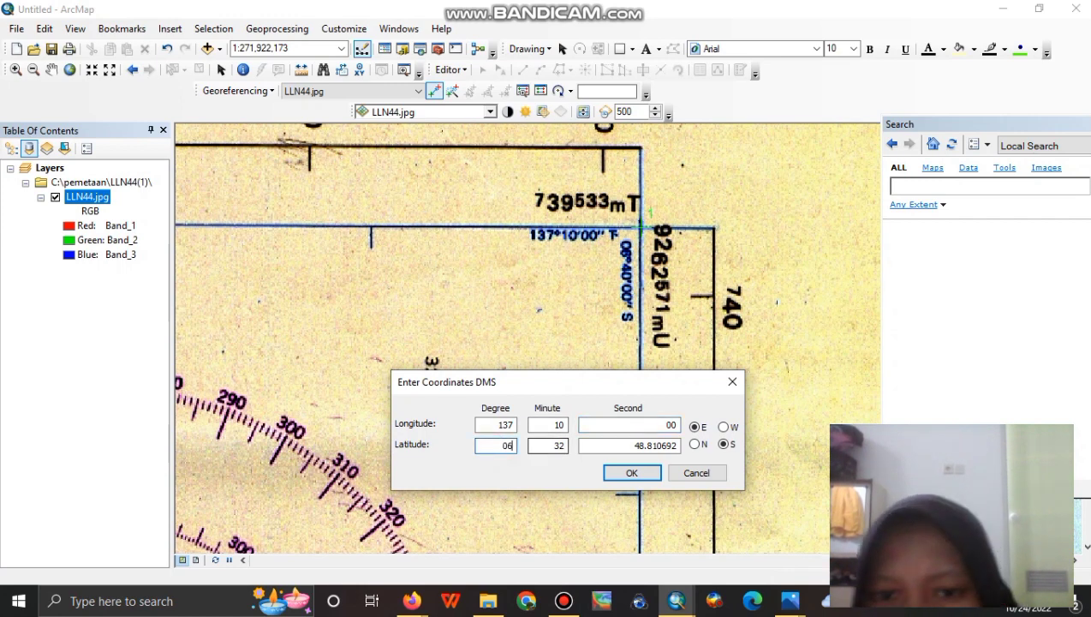
{"action": "type", "text": "06"}
{"action": "left_click_drag", "start_coordinate": [532, 445], "coordinate": [713, 456]}
{"action": "type", "text": "00"}
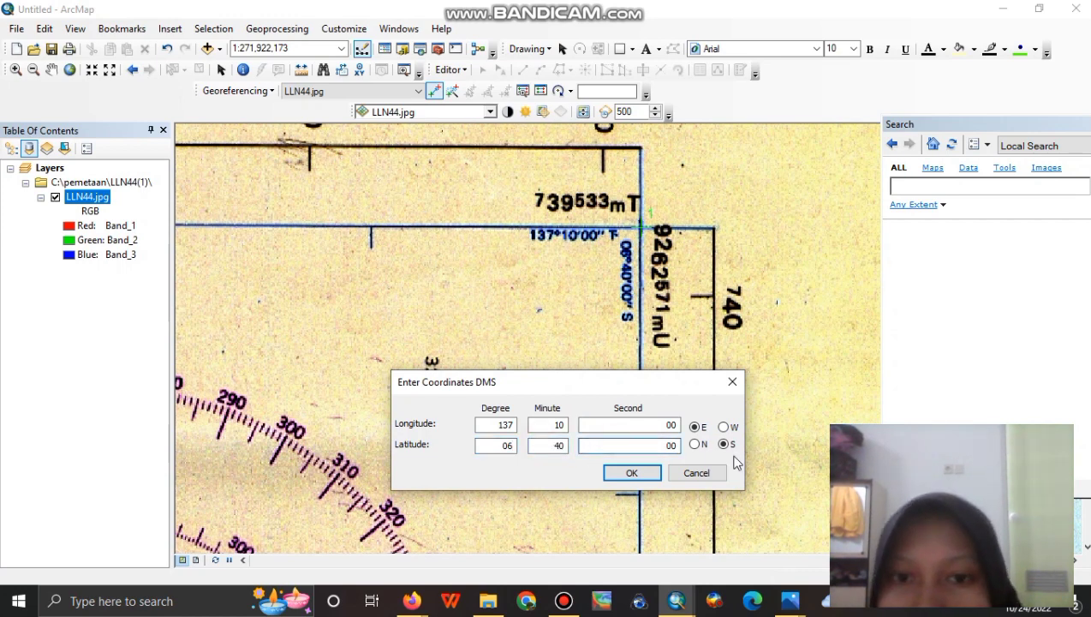
{"action": "left_click", "coordinate": [632, 474]}
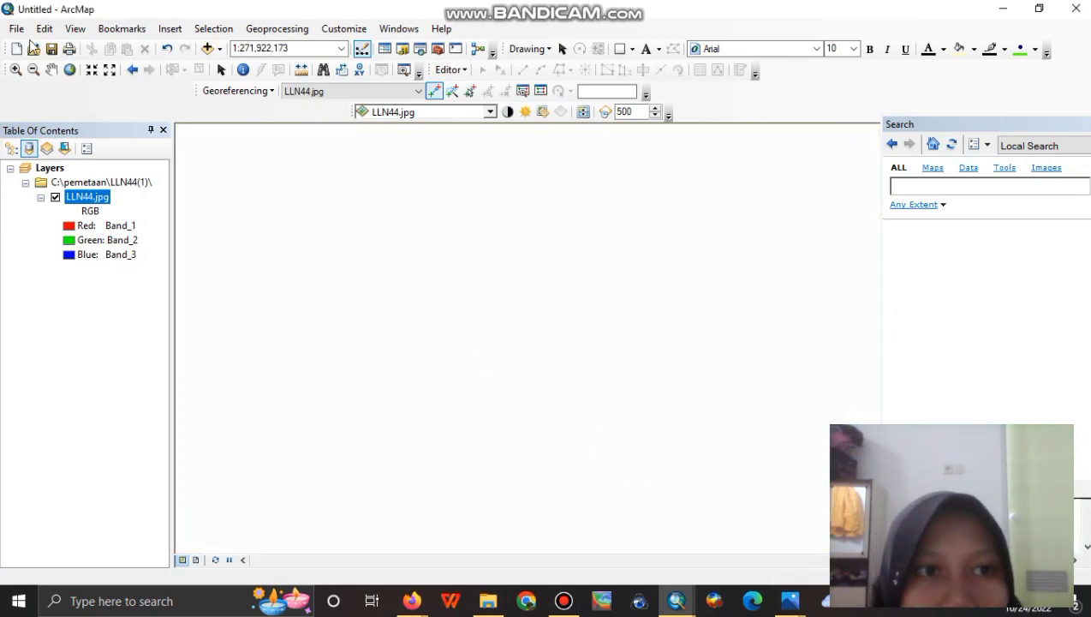
Zoom into the scan's lower-right grid corner and place a control point there.
{"action": "left_click", "coordinate": [70, 72]}
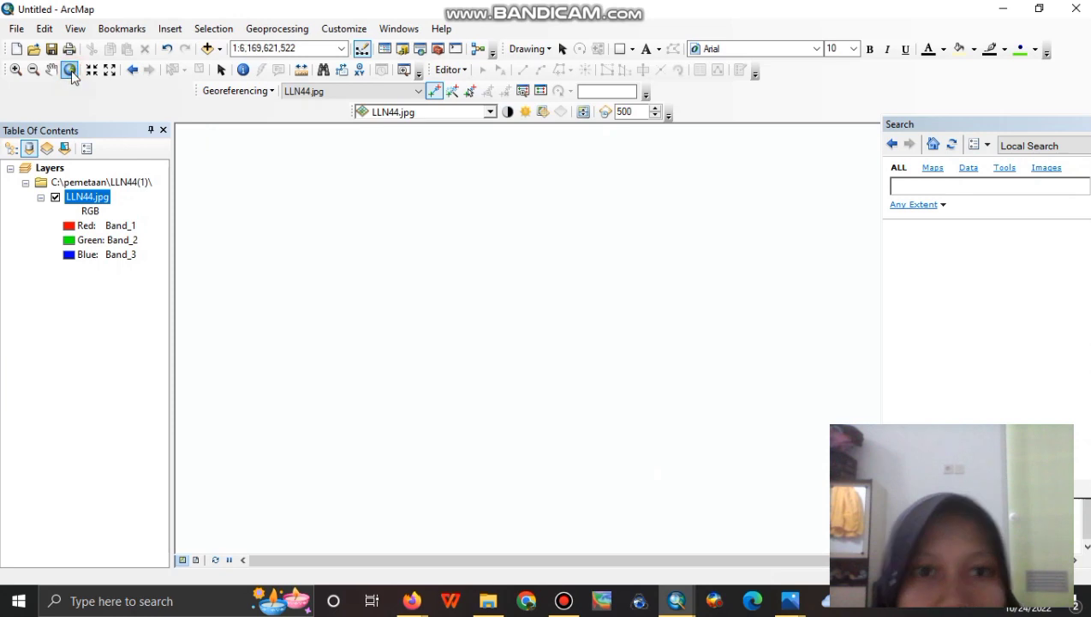
{"action": "left_click", "coordinate": [15, 71]}
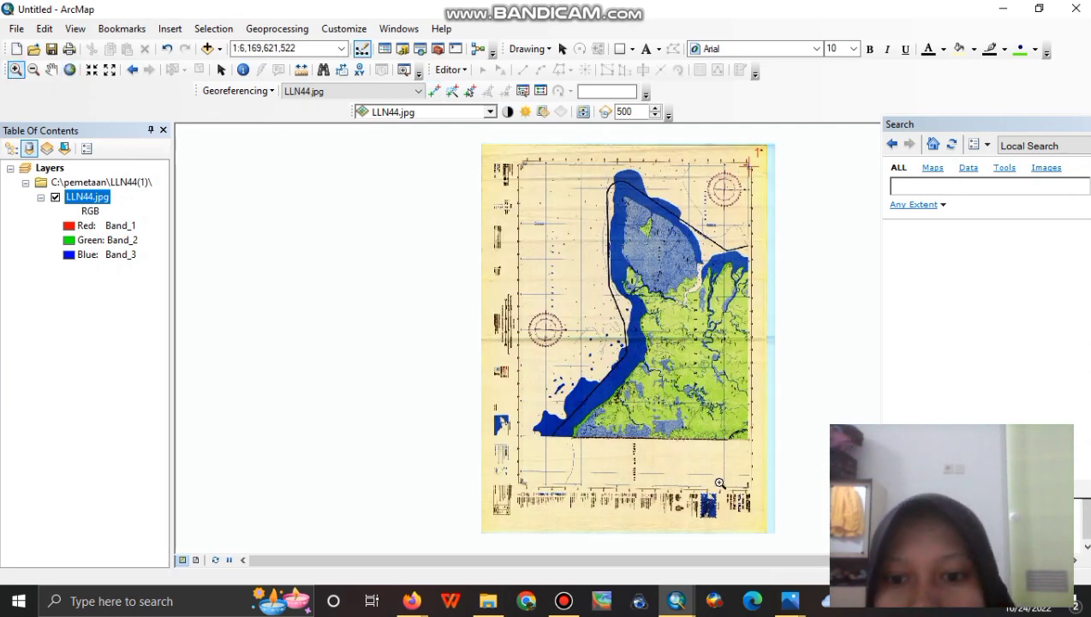
{"action": "left_click_drag", "start_coordinate": [722, 474], "coordinate": [772, 510]}
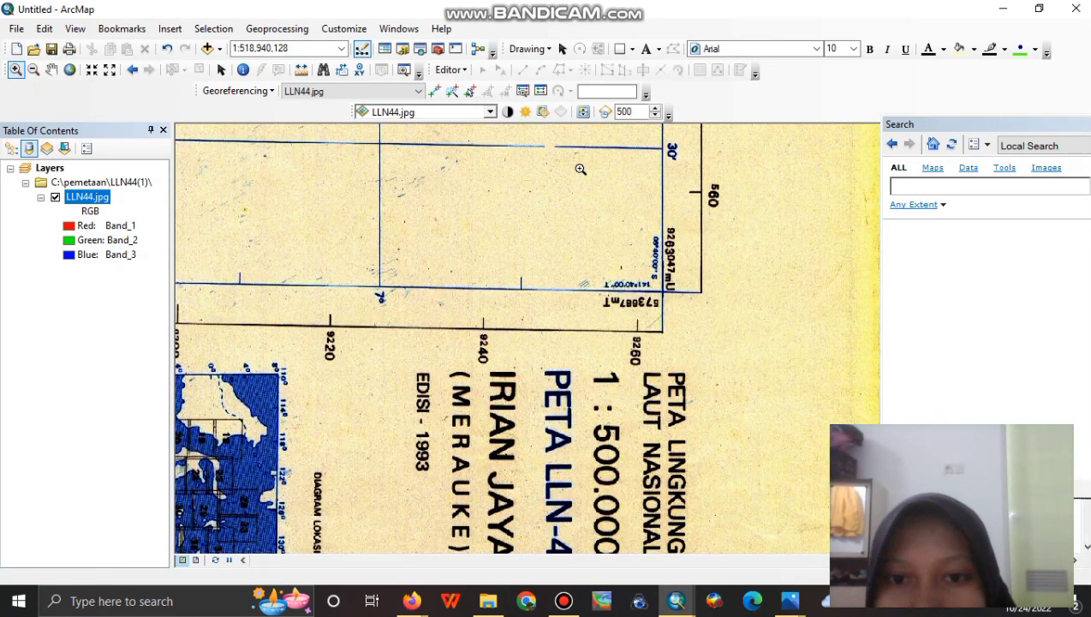
{"action": "left_click", "coordinate": [538, 199]}
{"action": "left_click", "coordinate": [434, 91]}
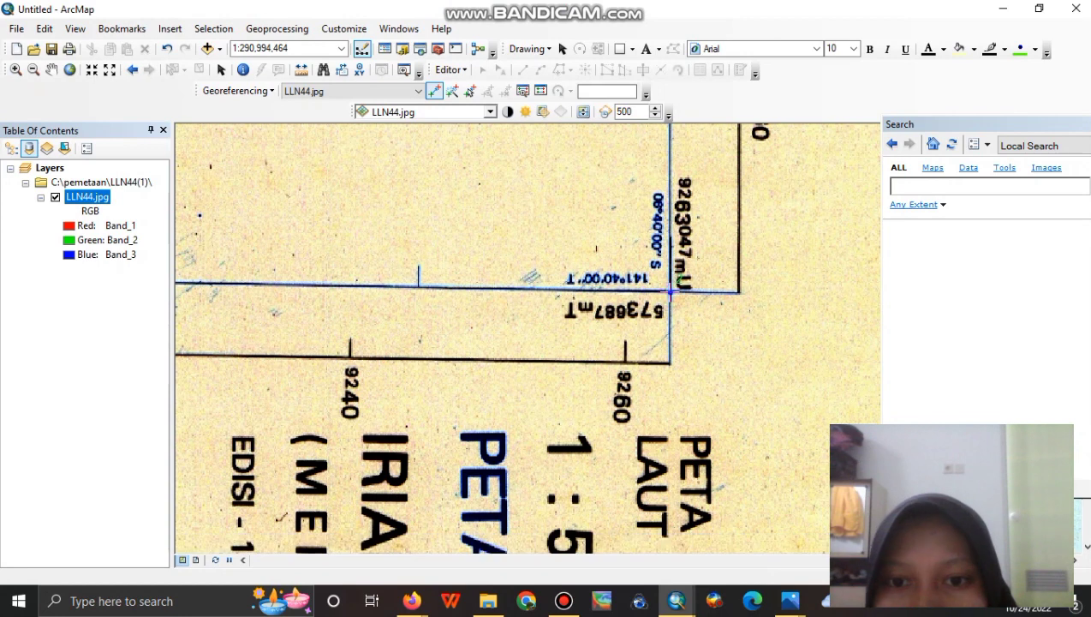
{"action": "right_click", "coordinate": [670, 292]}
{"action": "left_click", "coordinate": [701, 321]}
Enter DMS coordinates for the lower-right point, starting with 141°40'00" E.
{"action": "left_click_drag", "start_coordinate": [583, 237], "coordinate": [608, 346]}
{"action": "type", "text": "141"}
{"action": "left_click_drag", "start_coordinate": [499, 394], "coordinate": [702, 407]}
{"action": "type", "text": "4000"}
{"action": "key", "text": "BackSpace"}
{"action": "left_click_drag", "start_coordinate": [479, 414], "coordinate": [535, 413]}
{"action": "type", "text": "40"}
{"action": "left_click_drag", "start_coordinate": [682, 414], "coordinate": [592, 415]}
{"action": "type", "text": "00"}
{"action": "left_click", "coordinate": [649, 446]}
Return to full extent, re-zoom on the lower-right corner and place a new control point.
{"action": "left_click", "coordinate": [70, 69]}
{"action": "left_click", "coordinate": [15, 70]}
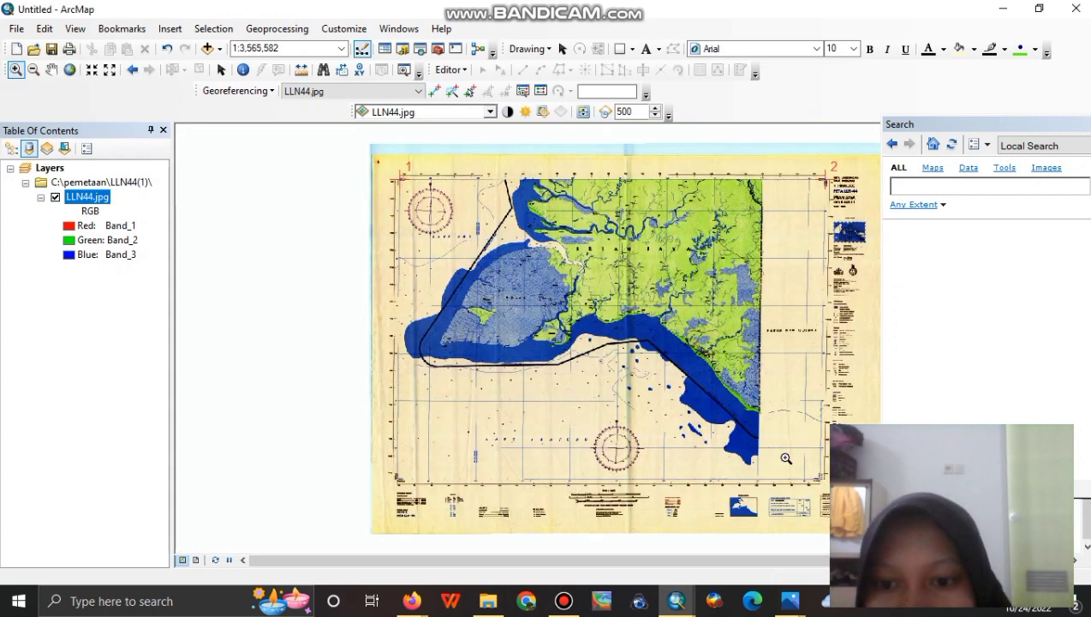
{"action": "left_click_drag", "start_coordinate": [785, 457], "coordinate": [826, 500]}
{"action": "left_click_drag", "start_coordinate": [582, 269], "coordinate": [689, 446]}
{"action": "left_click", "coordinate": [434, 90]}
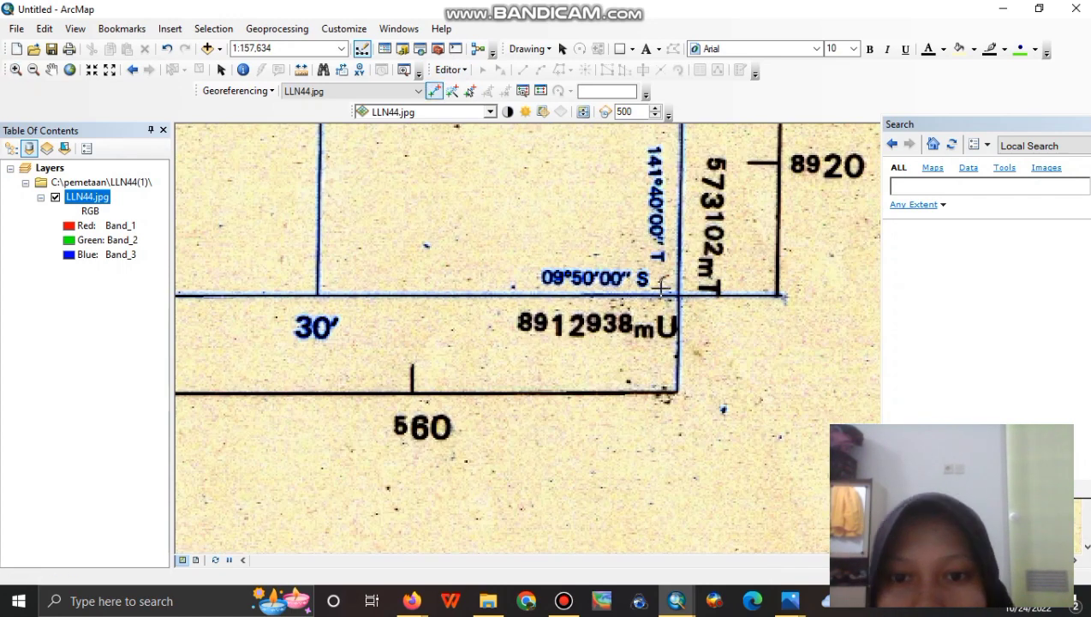
{"action": "left_click", "coordinate": [678, 296]}
Tie this lower-right point to 141°40'00" E, 09°50'00" S using DMS input.
{"action": "right_click", "coordinate": [678, 297]}
{"action": "left_click", "coordinate": [728, 319]}
{"action": "left_click_drag", "start_coordinate": [646, 237], "coordinate": [685, 387]}
{"action": "left_click", "coordinate": [516, 433]}
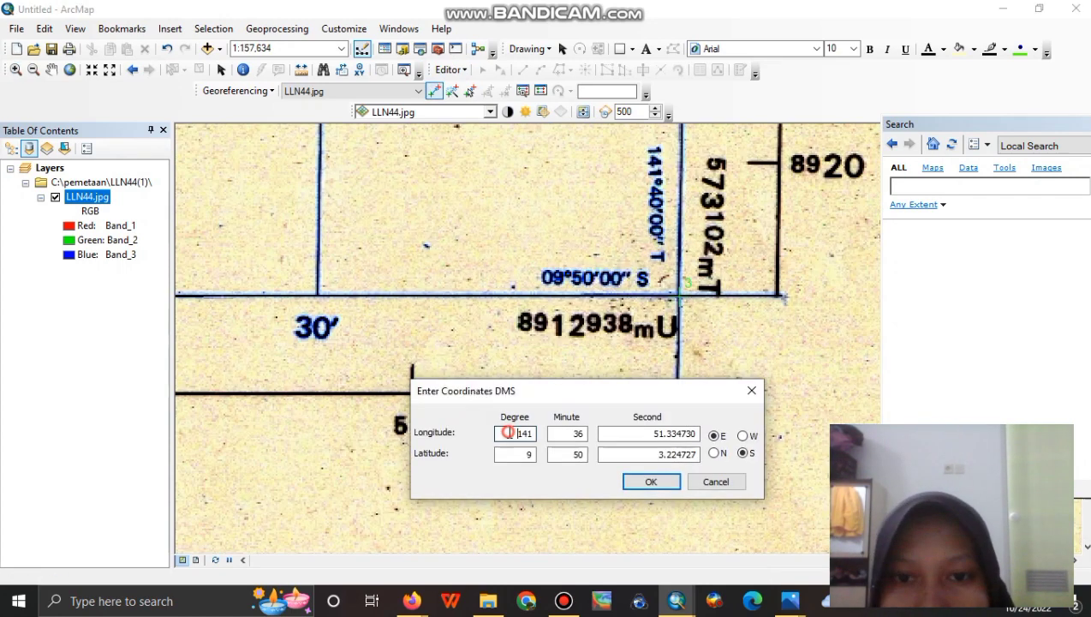
{"action": "double_click", "coordinate": [567, 434]}
{"action": "type", "text": "40"}
{"action": "double_click", "coordinate": [651, 434]}
{"action": "type", "text": "00"}
{"action": "double_click", "coordinate": [514, 453]}
{"action": "type", "text": "09"}
{"action": "double_click", "coordinate": [651, 454]}
{"action": "type", "text": "00"}
{"action": "left_click", "coordinate": [651, 481]}
Pan west along the map's bottom edge, then show the full map sheet.
{"action": "left_click", "coordinate": [54, 71]}
{"action": "left_click_drag", "start_coordinate": [312, 378], "coordinate": [1006, 409]}
{"action": "left_click_drag", "start_coordinate": [366, 381], "coordinate": [834, 418]}
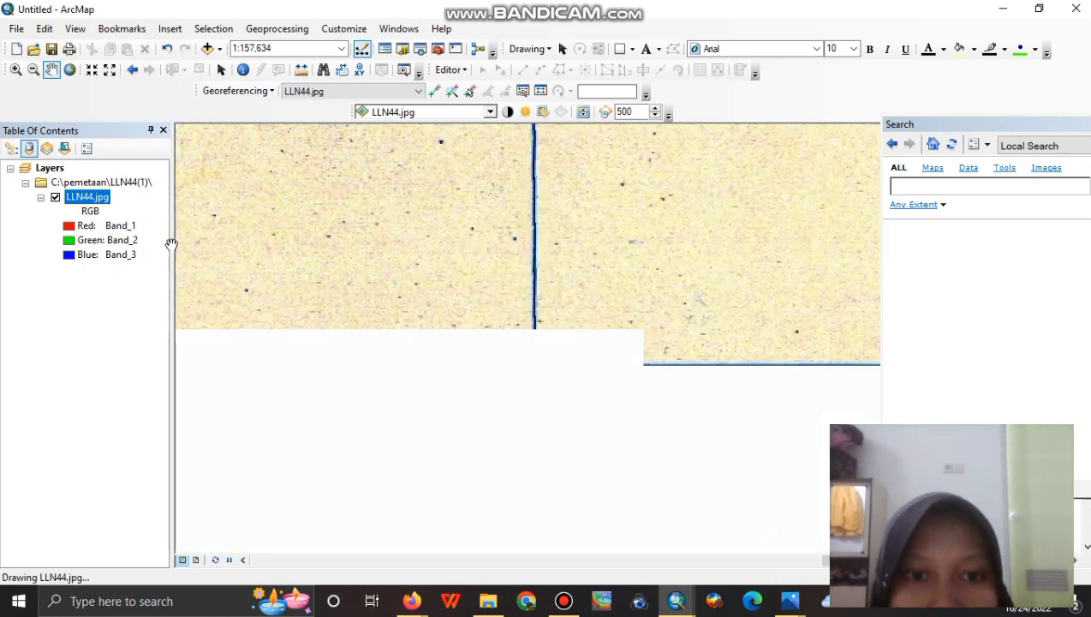
{"action": "left_click_drag", "start_coordinate": [182, 248], "coordinate": [691, 269]}
{"action": "left_click_drag", "start_coordinate": [209, 292], "coordinate": [916, 317]}
{"action": "left_click_drag", "start_coordinate": [400, 277], "coordinate": [848, 307]}
{"action": "left_click_drag", "start_coordinate": [338, 303], "coordinate": [834, 214]}
{"action": "left_click", "coordinate": [69, 71]}
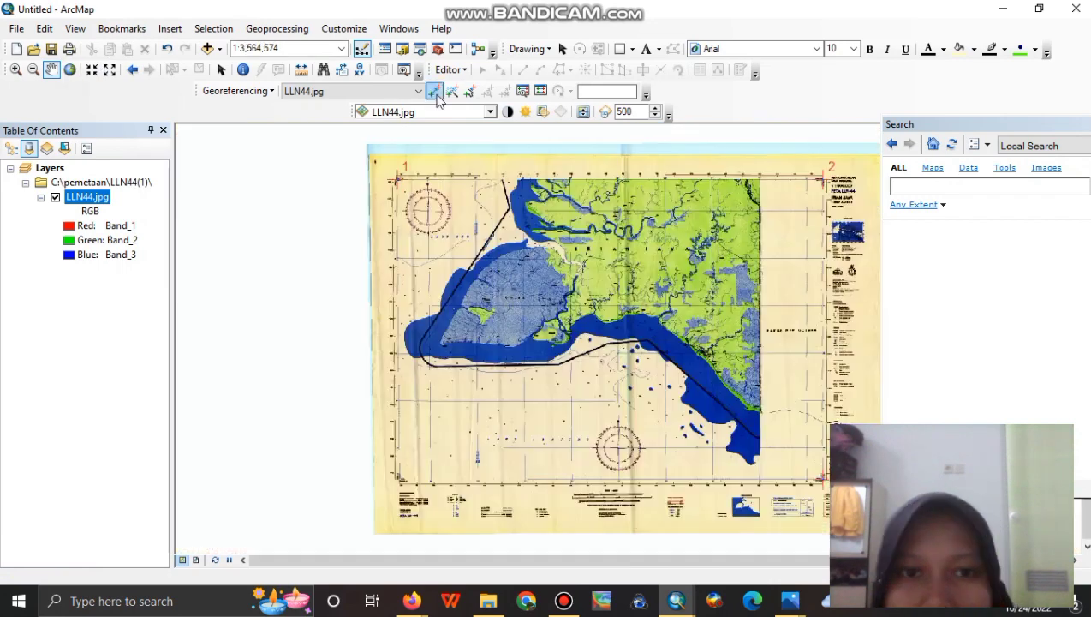
Zoom into the scan's lower-left grid corner for a new control point.
{"action": "left_click", "coordinate": [15, 70]}
{"action": "left_click_drag", "start_coordinate": [258, 428], "coordinate": [456, 550]}
{"action": "left_click_drag", "start_coordinate": [618, 258], "coordinate": [714, 343]}
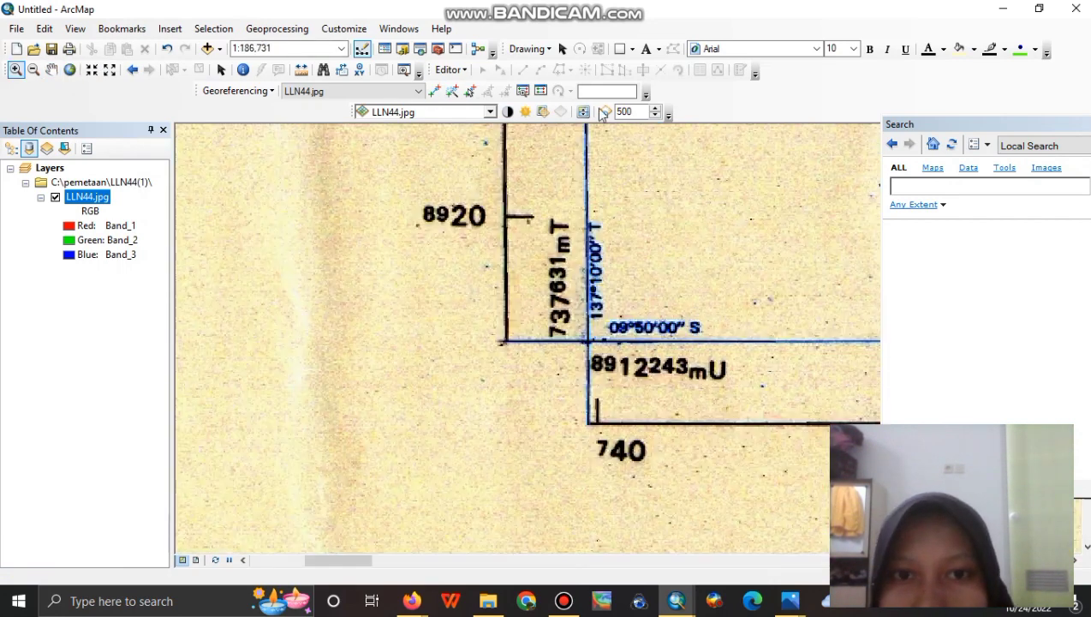
{"action": "left_click", "coordinate": [434, 91]}
Pin the lower-left corner to 137°10'00" E, 09°50'00" S, then view the full extent.
{"action": "right_click", "coordinate": [588, 341]}
{"action": "left_click", "coordinate": [650, 368]}
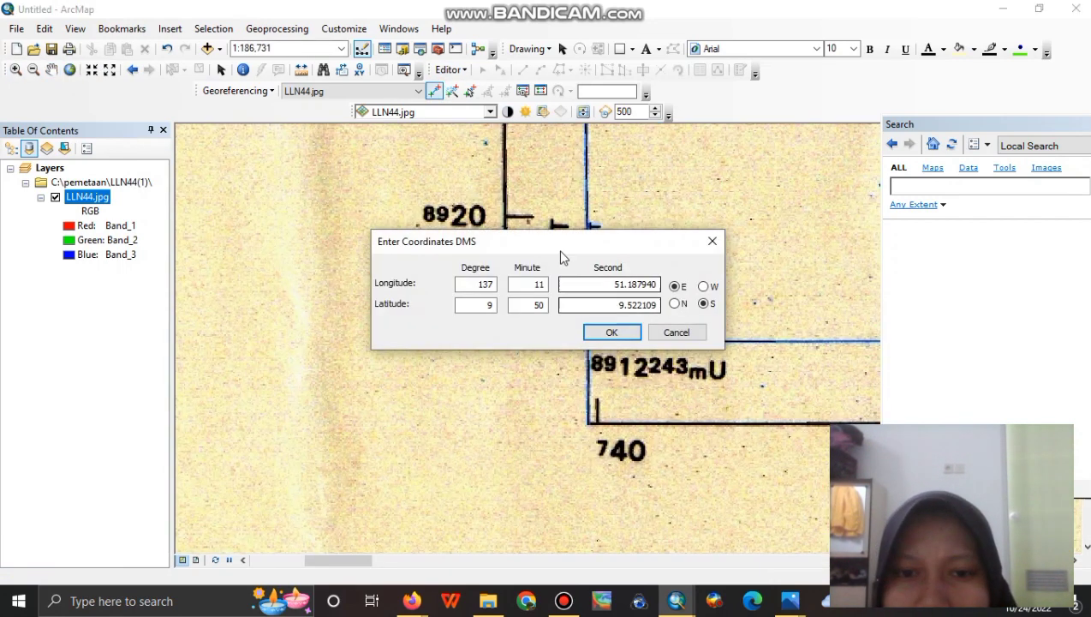
{"action": "left_click_drag", "start_coordinate": [563, 238], "coordinate": [445, 426]}
{"action": "type", "text": "10"}
{"action": "left_click_drag", "start_coordinate": [414, 467], "coordinate": [606, 489]}
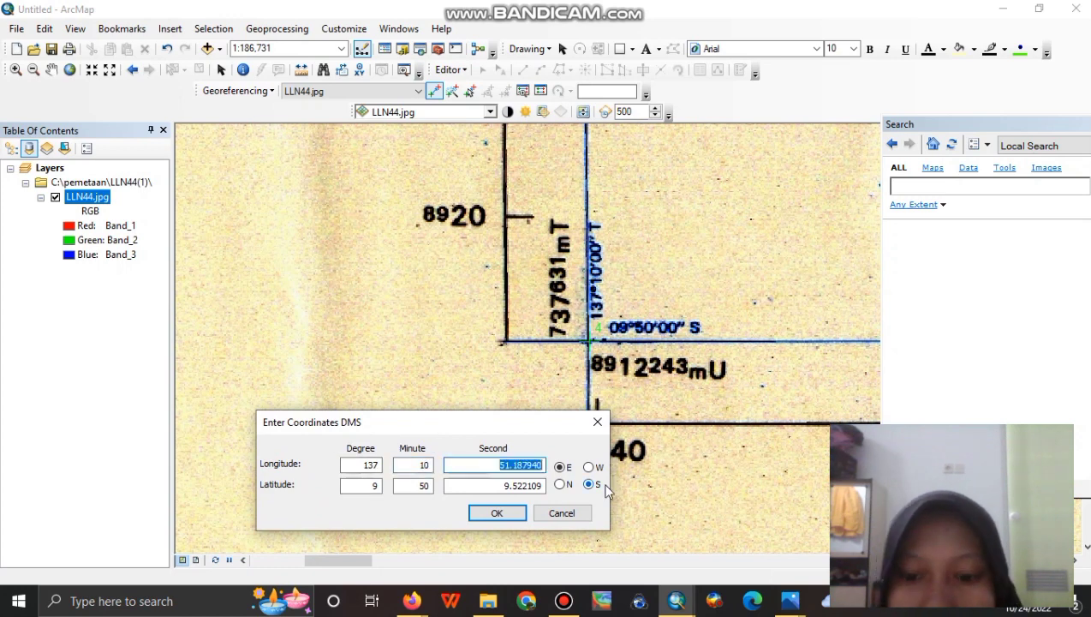
{"action": "type", "text": "00"}
{"action": "left_click_drag", "start_coordinate": [379, 487], "coordinate": [358, 485]}
{"action": "type", "text": "09"}
{"action": "left_click_drag", "start_coordinate": [463, 486], "coordinate": [543, 486]}
{"action": "type", "text": "00"}
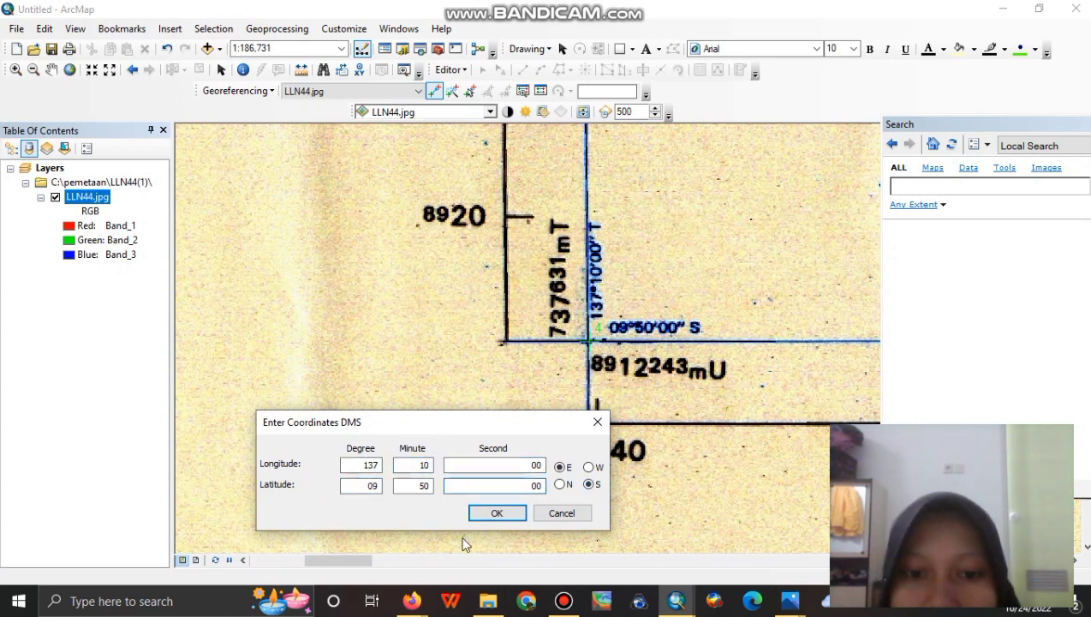
{"action": "left_click", "coordinate": [475, 512]}
{"action": "left_click", "coordinate": [70, 70]}
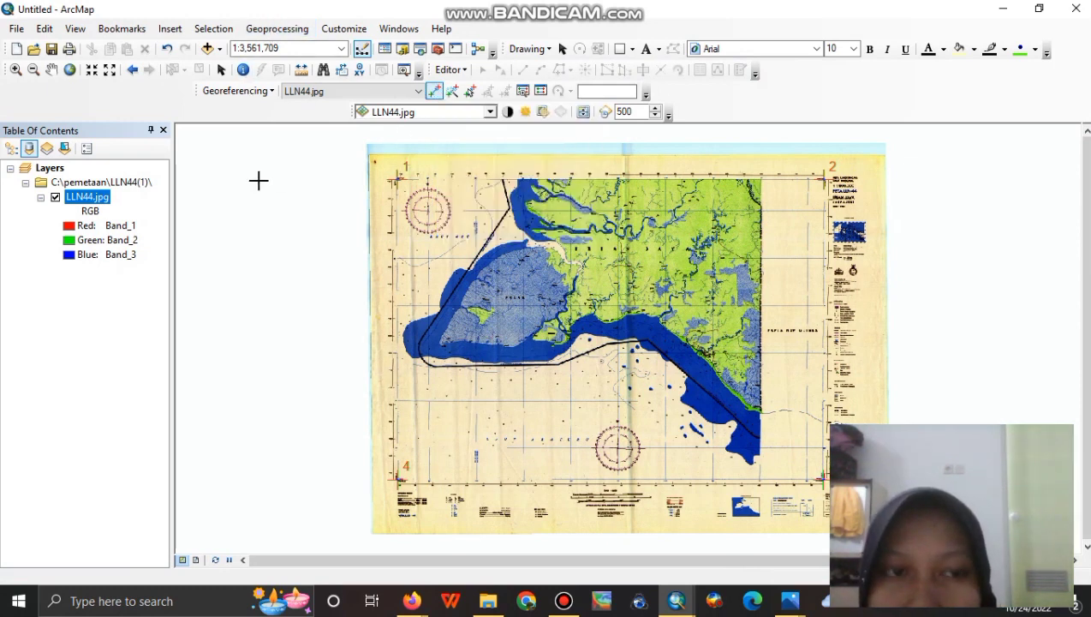
Rectify the scan with Cubic Convolution resampling, saving LLN44indaa.tif in C:\pemetaan.
{"action": "left_click", "coordinate": [236, 91]}
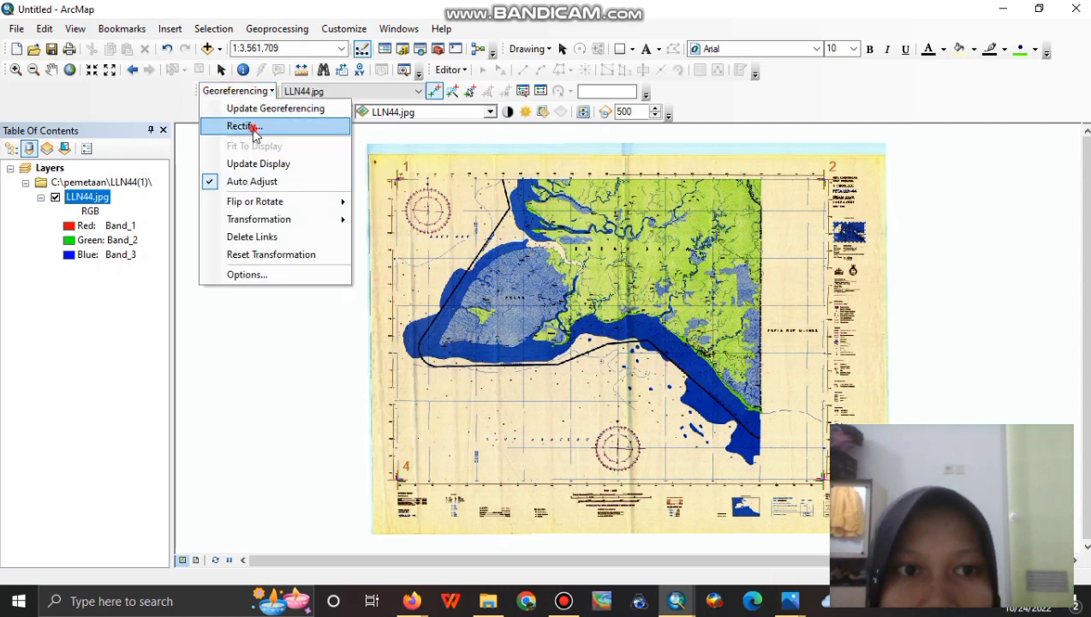
{"action": "left_click", "coordinate": [252, 127]}
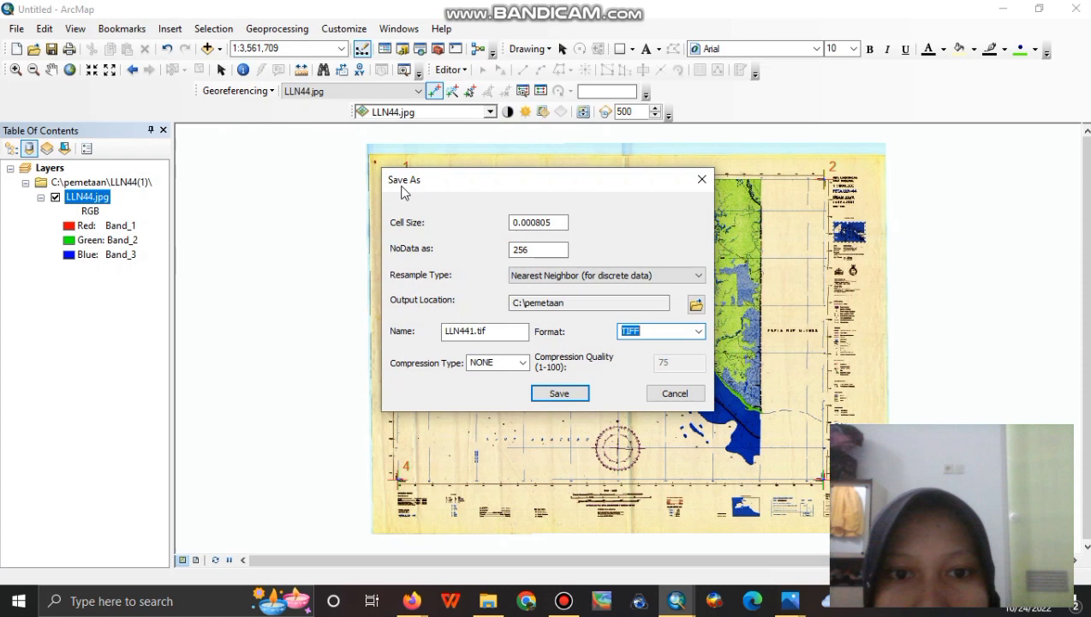
{"action": "left_click", "coordinate": [519, 275]}
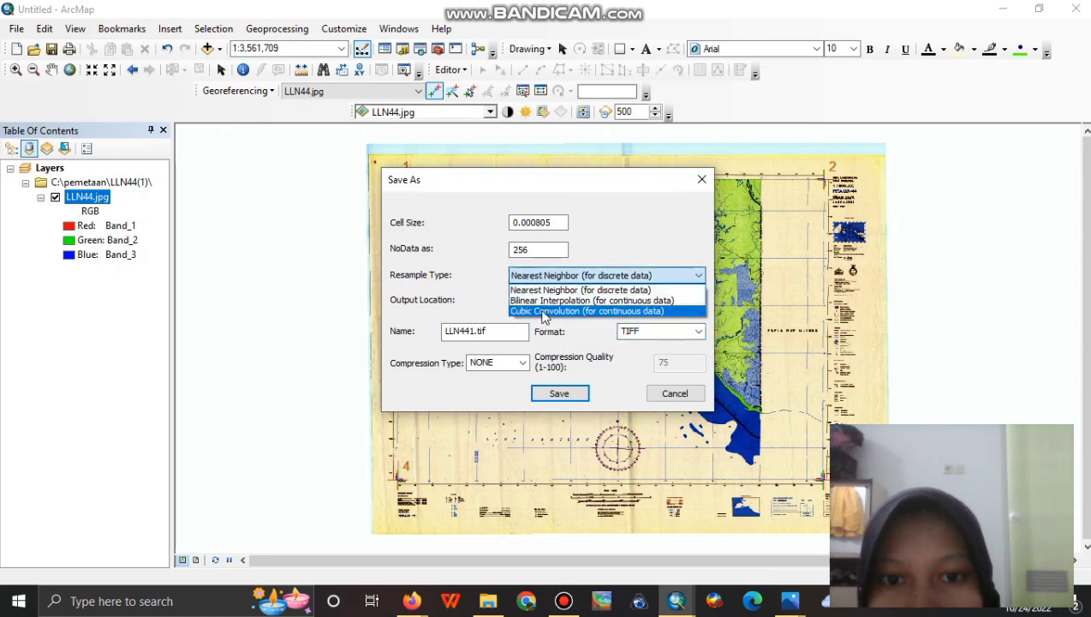
{"action": "left_click", "coordinate": [542, 311]}
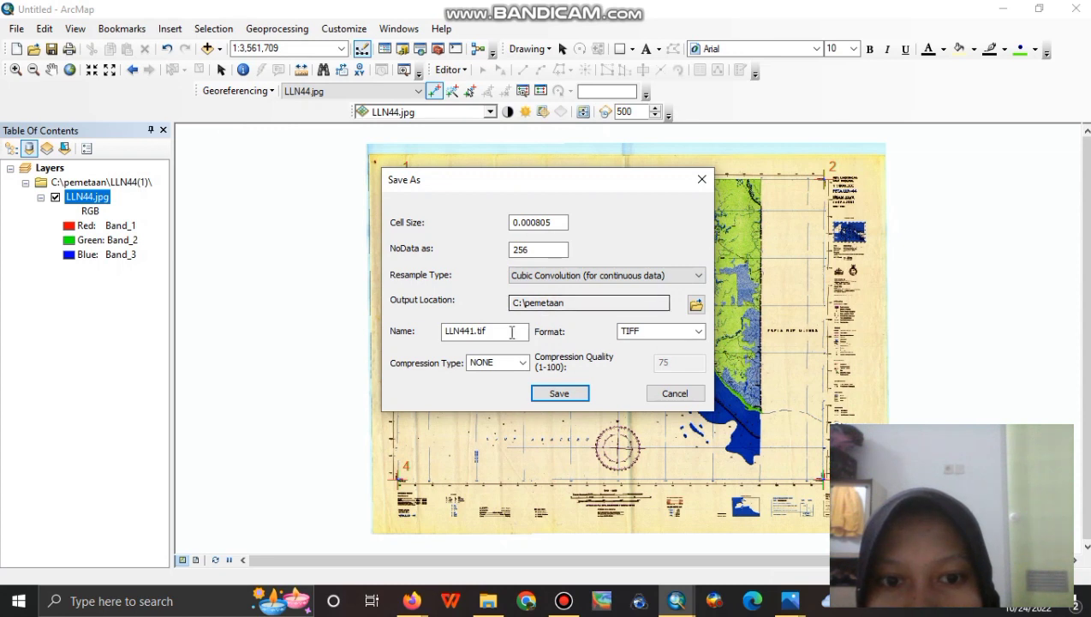
{"action": "left_click", "coordinate": [476, 330]}
{"action": "type", "text": "1"}
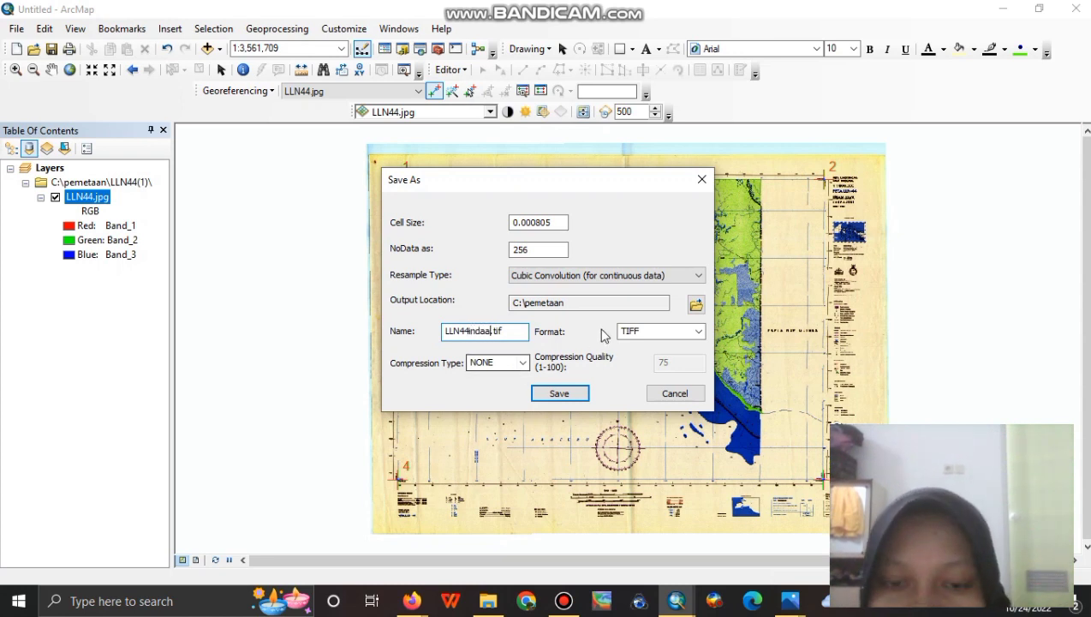
{"action": "left_click", "coordinate": [550, 394]}
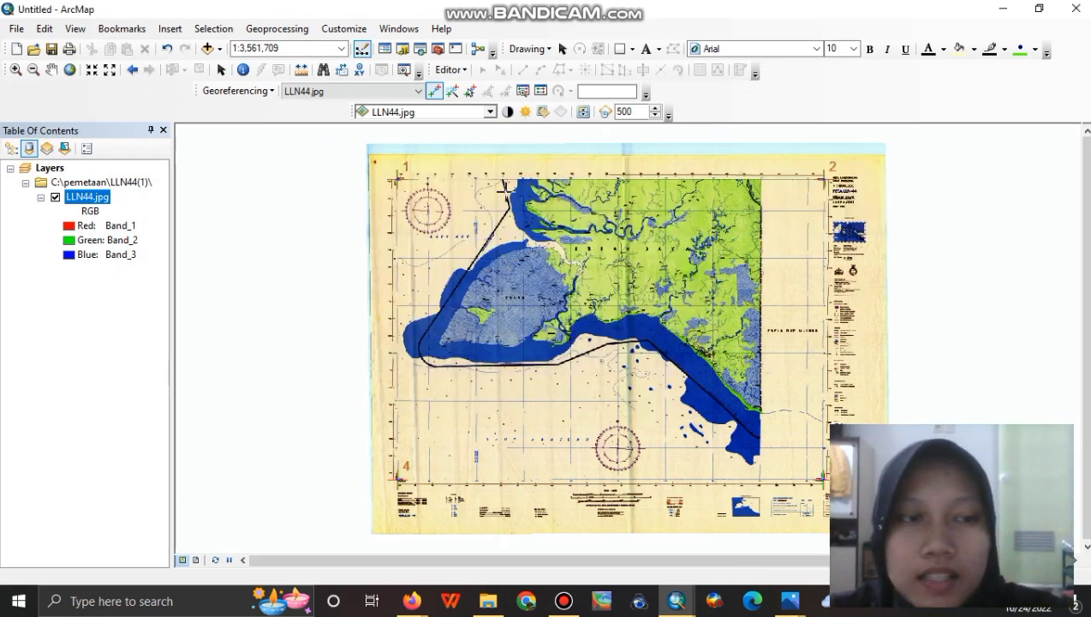
Add LLN44indaa.tif from C:\pemetaan as a layer and uncheck the original LLN44.jpg.
{"action": "left_click", "coordinate": [206, 49]}
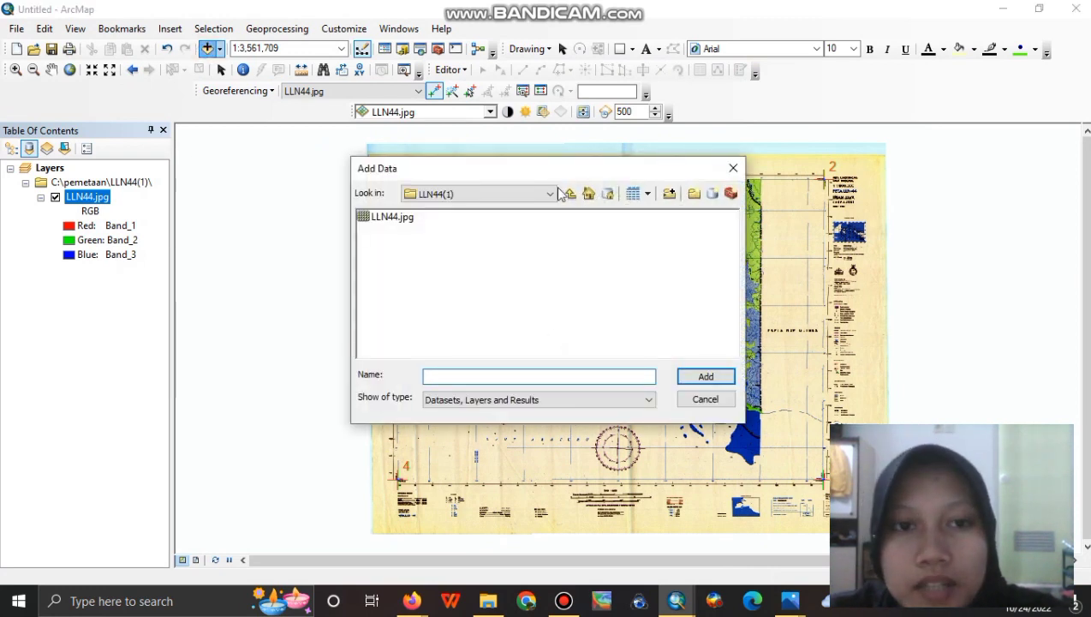
{"action": "left_click", "coordinate": [536, 193]}
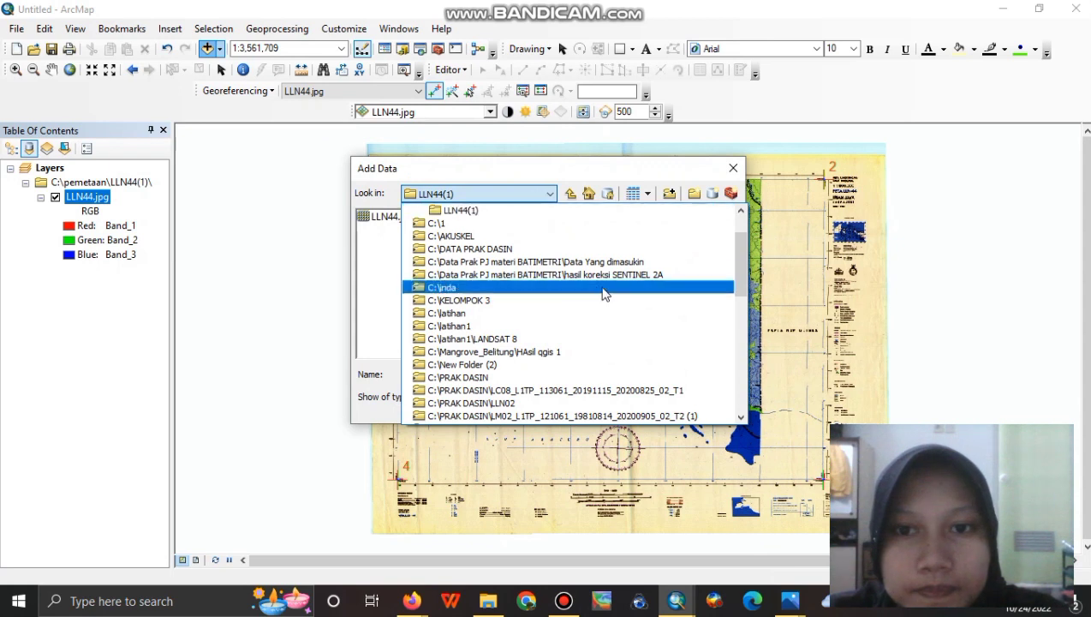
{"action": "left_click", "coordinate": [741, 212]}
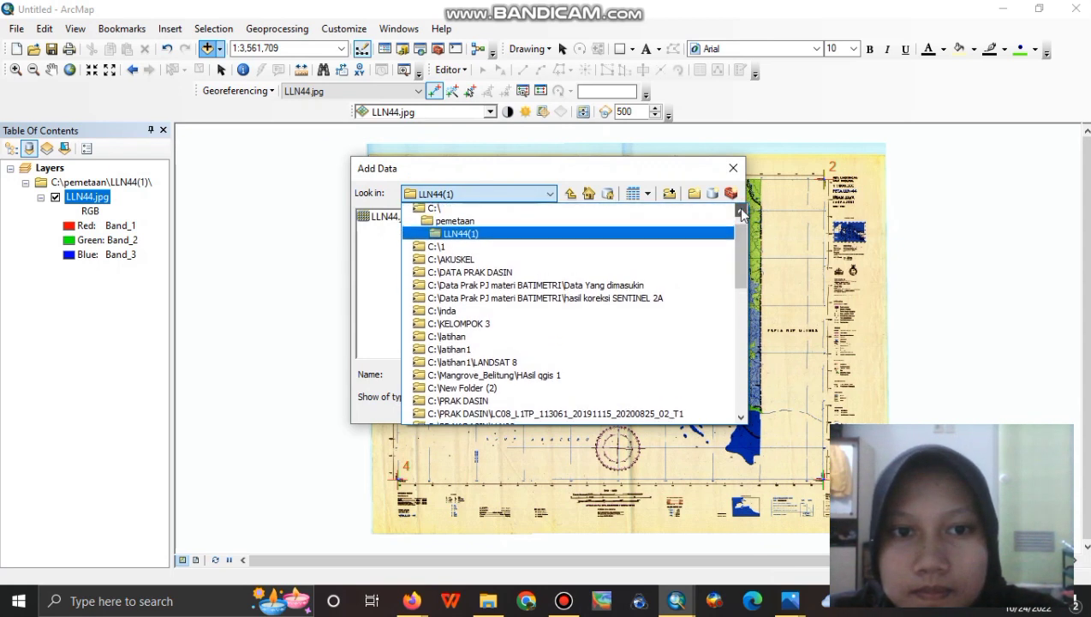
{"action": "left_click", "coordinate": [423, 250]}
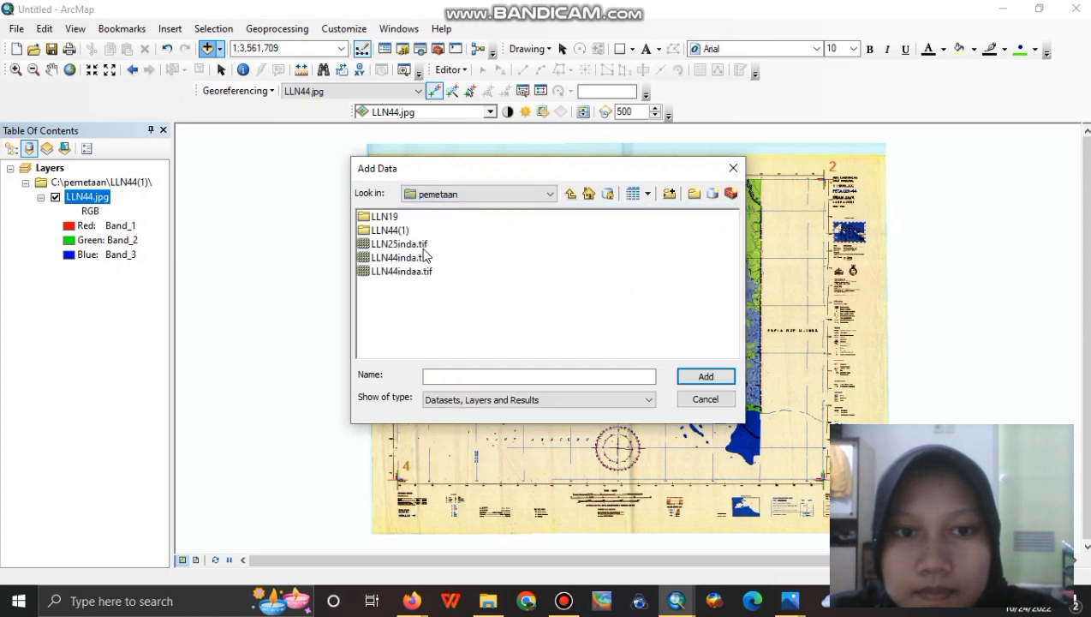
{"action": "left_click", "coordinate": [417, 273]}
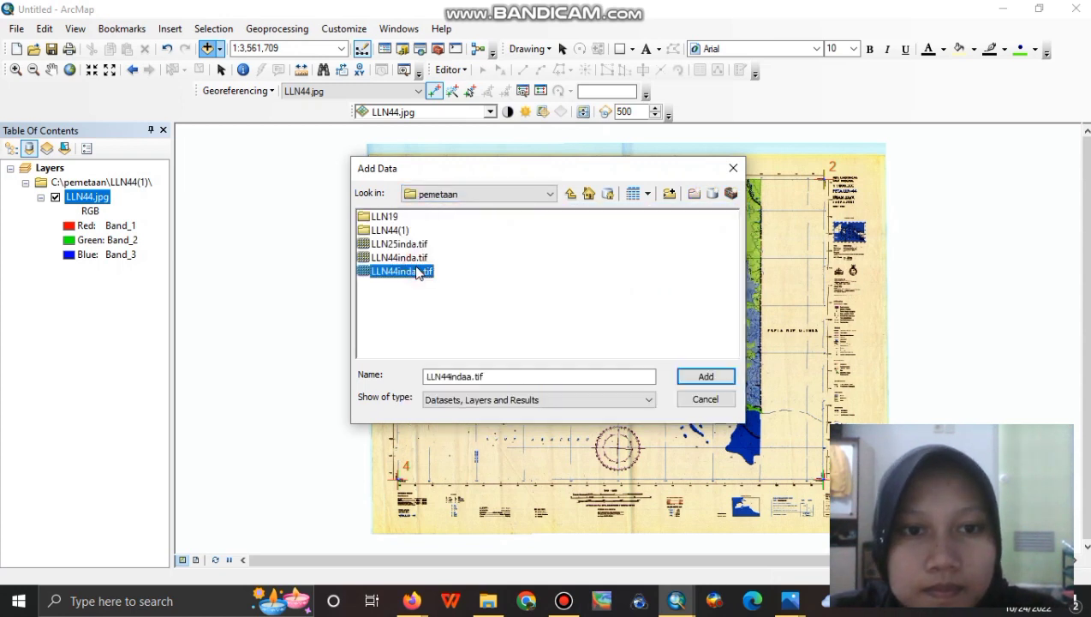
{"action": "left_click", "coordinate": [707, 376]}
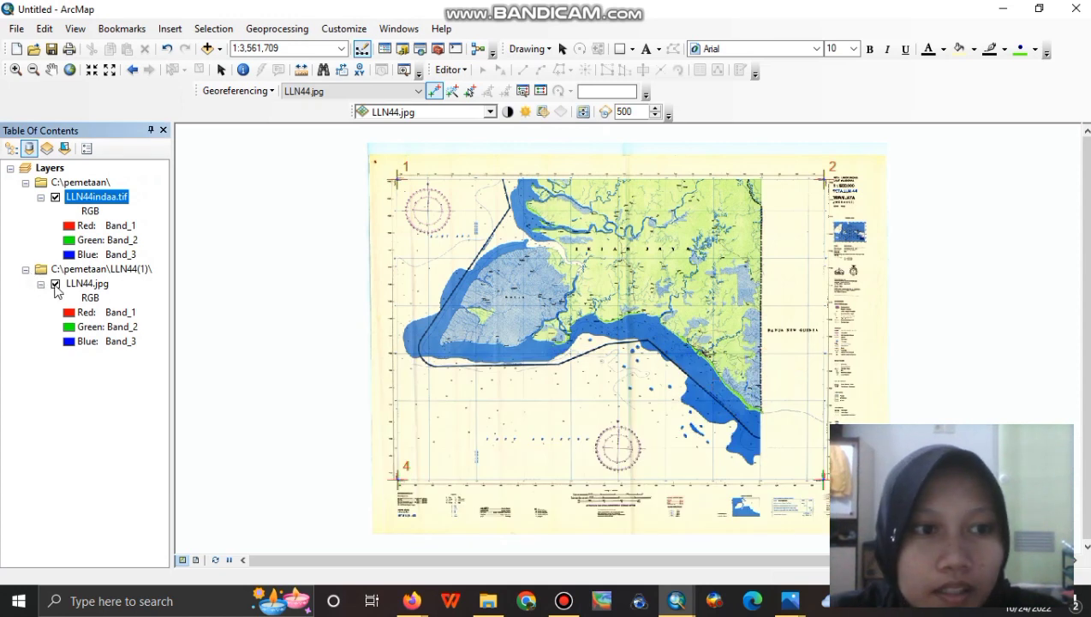
{"action": "left_click", "coordinate": [56, 283]}
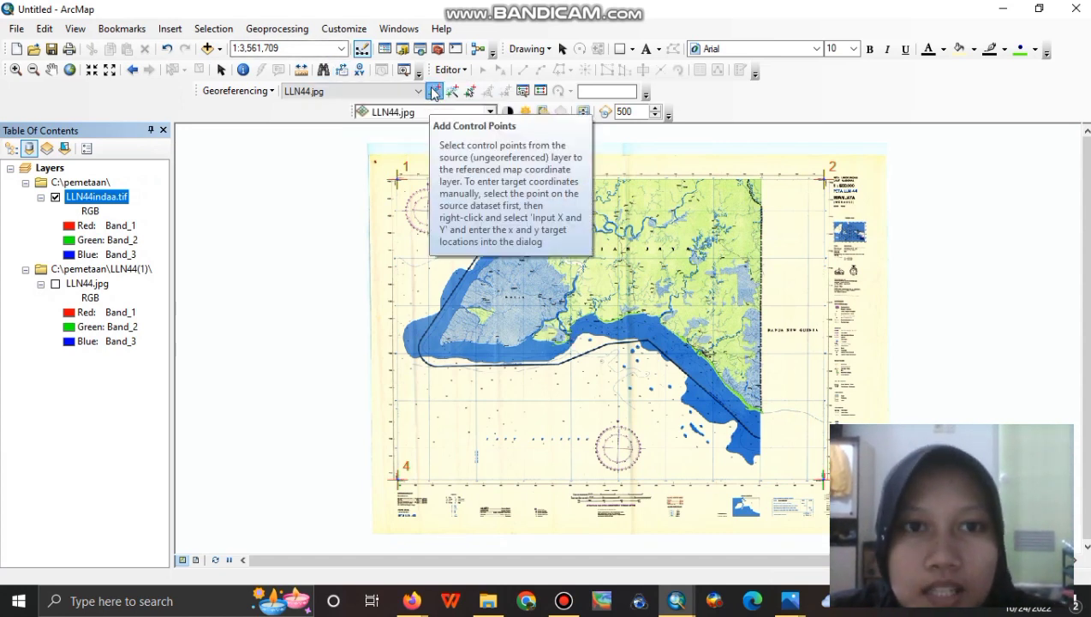
In the Catalog, create a new folder named digitasiinda under C:\.
{"action": "left_click", "coordinate": [403, 52]}
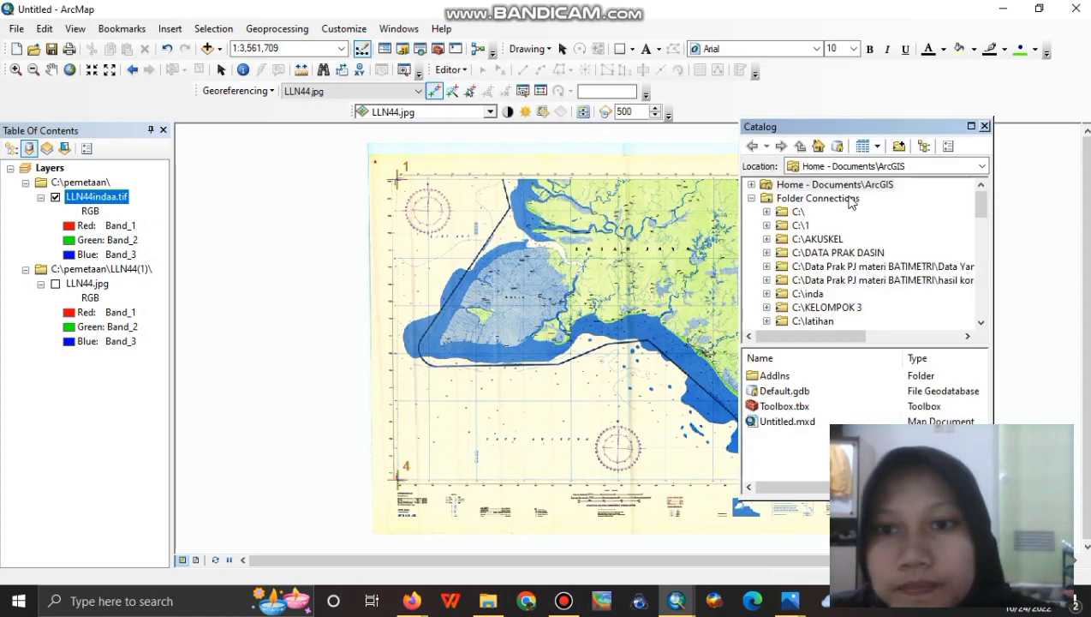
{"action": "right_click", "coordinate": [792, 214]}
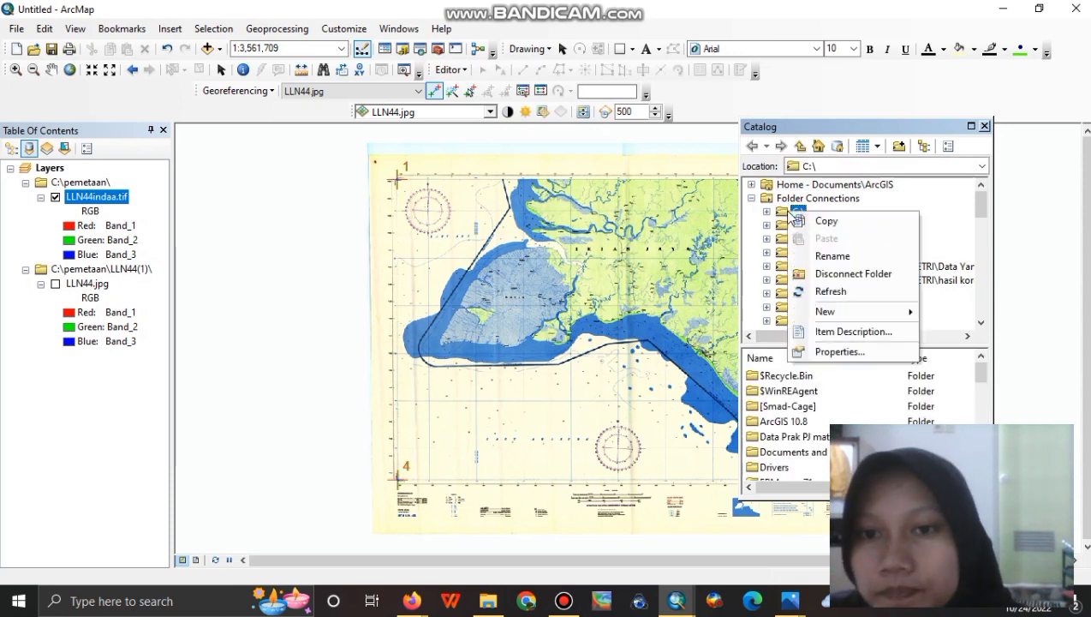
{"action": "mouse_move", "coordinate": [827, 322]}
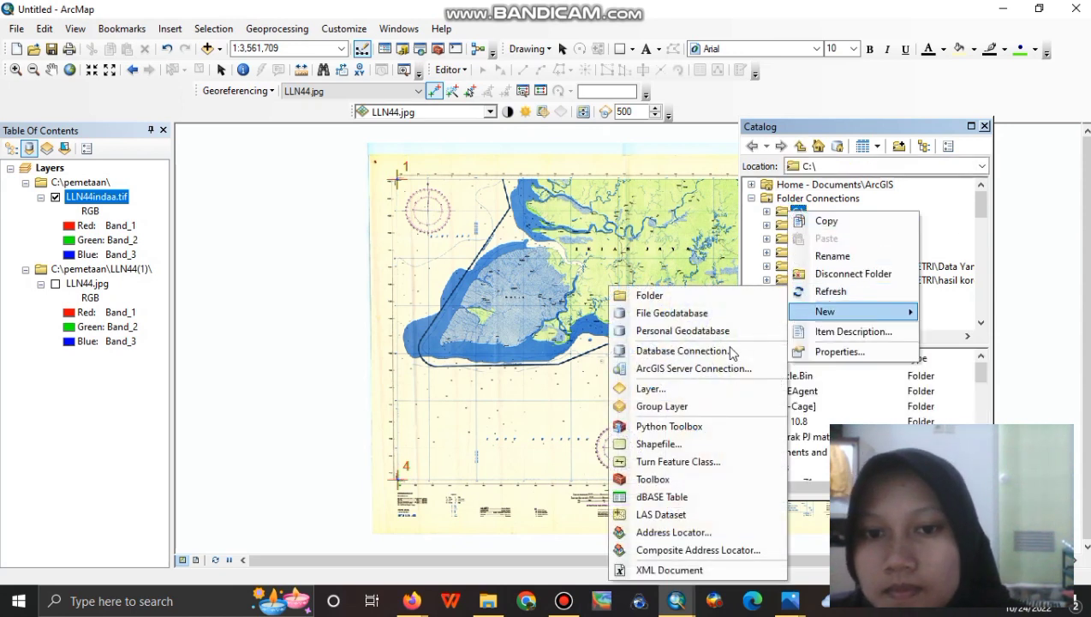
{"action": "left_click", "coordinate": [698, 296]}
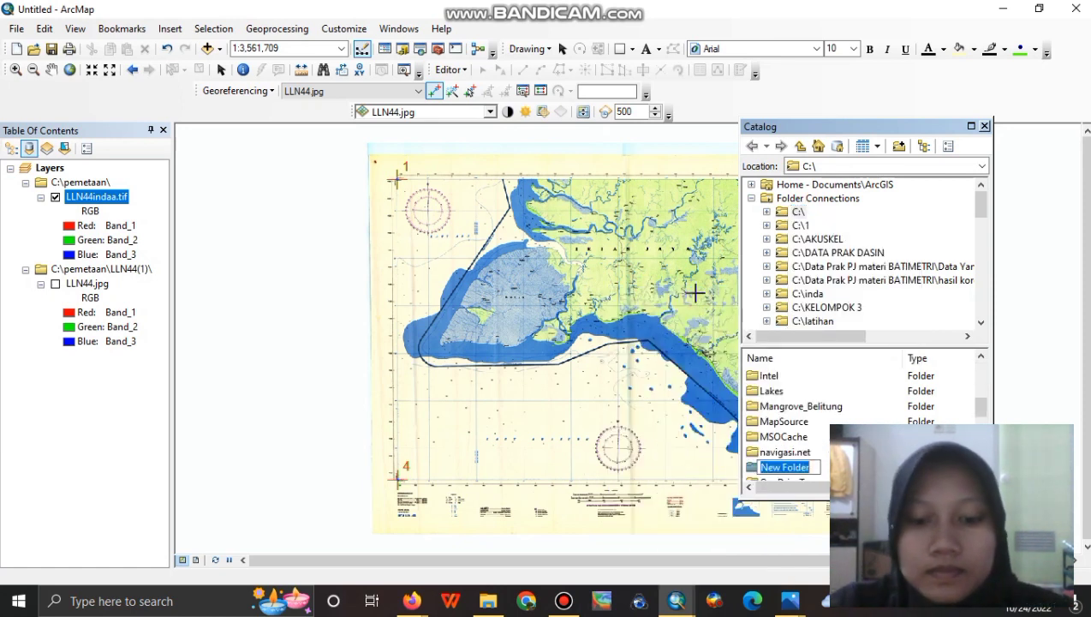
{"action": "type", "text": "digitasi"}
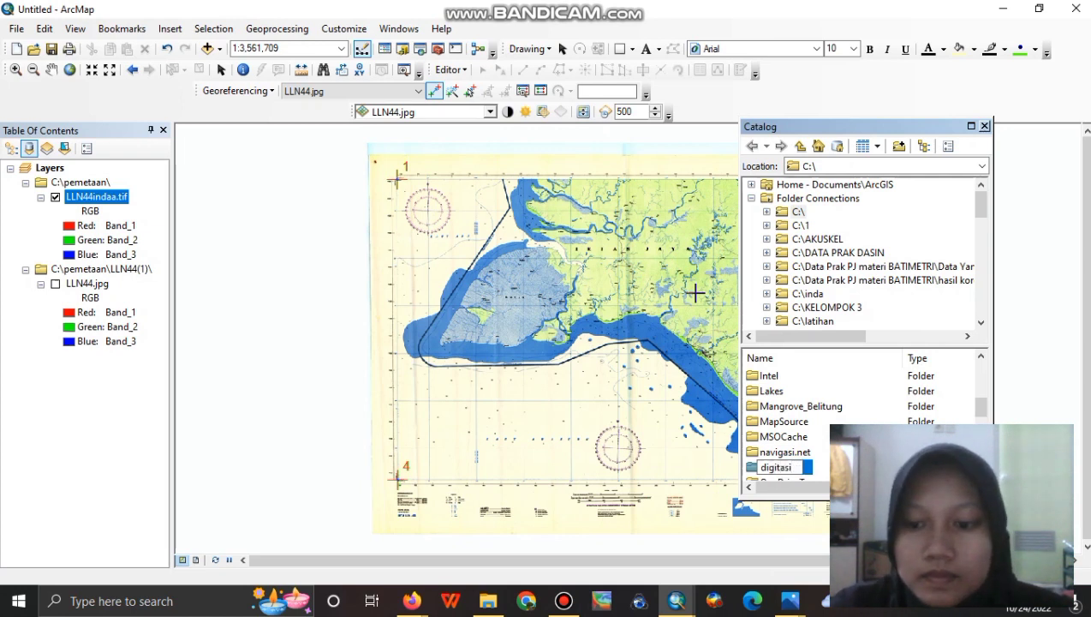
{"action": "type", "text": "inda"}
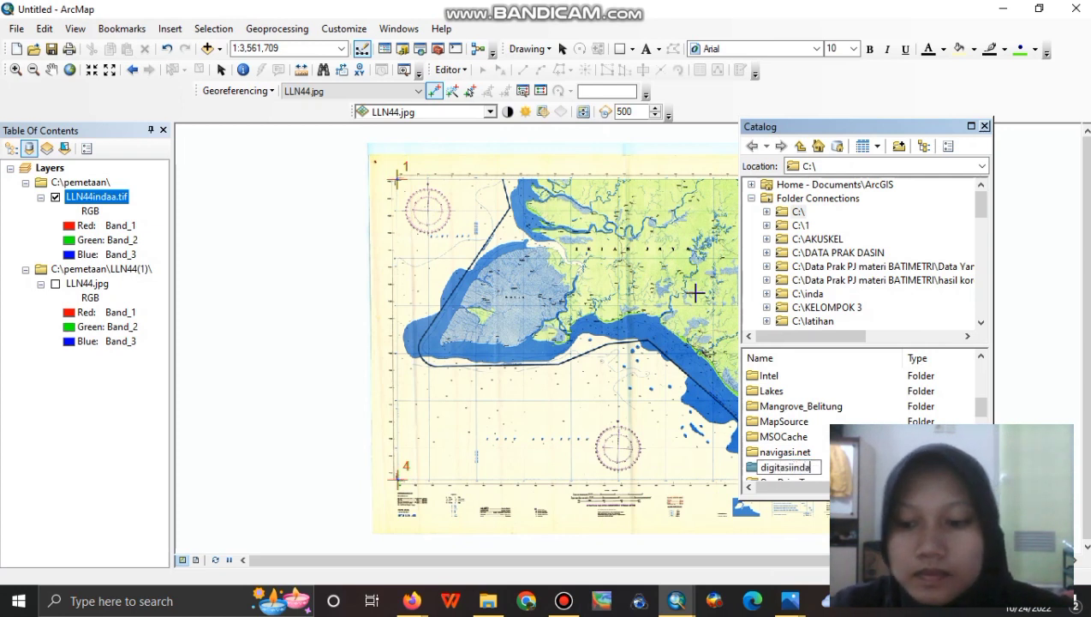
{"action": "key", "text": "Return"}
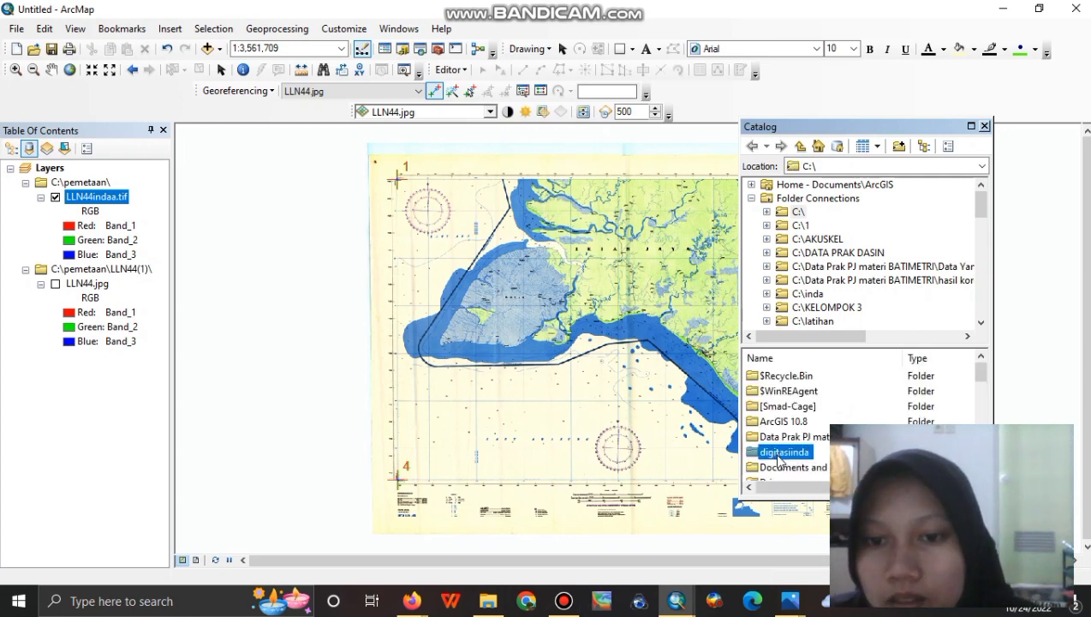
Select the digitasiinda folder and bring up its New submenu.
{"action": "left_click", "coordinate": [779, 458]}
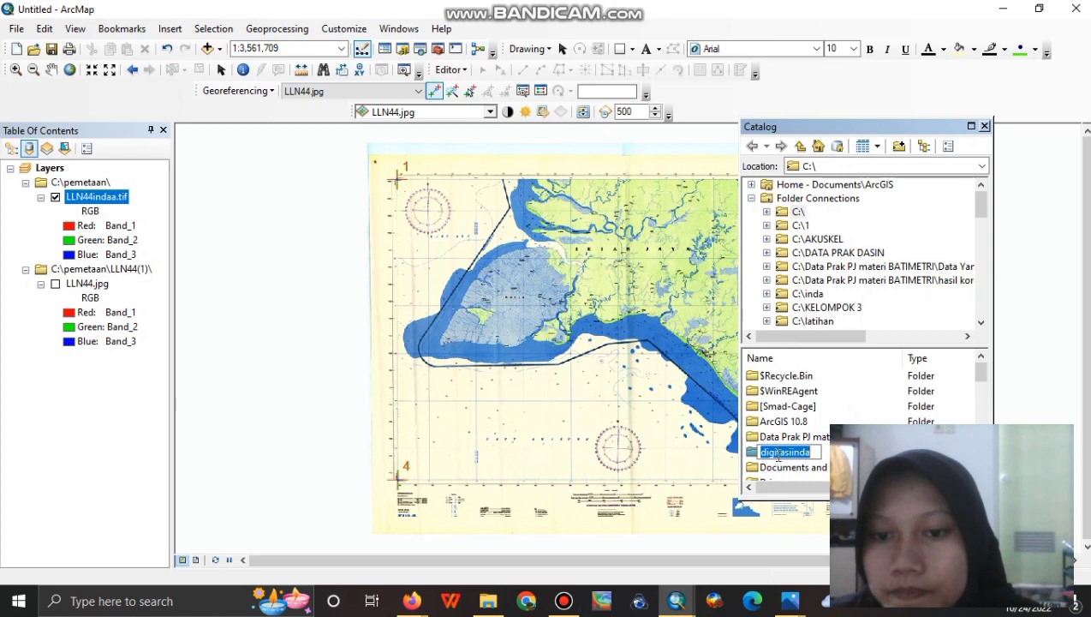
{"action": "left_click", "coordinate": [874, 454]}
{"action": "right_click", "coordinate": [795, 458]}
{"action": "mouse_move", "coordinate": [818, 410]}
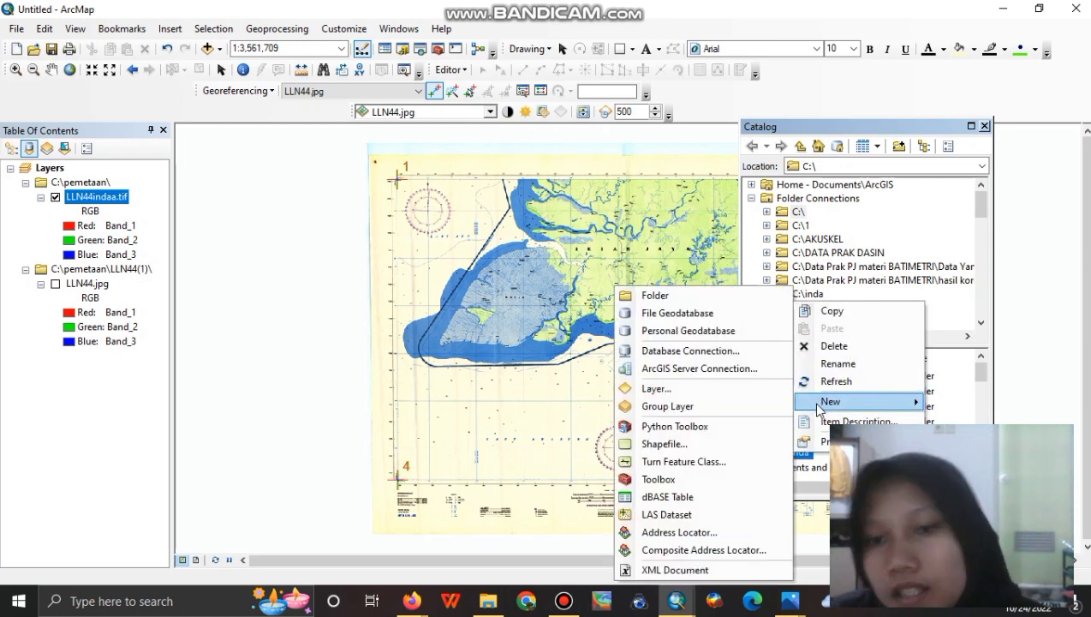
Start a new shapefile named perairan with Polygon feature type.
{"action": "left_click", "coordinate": [702, 442]}
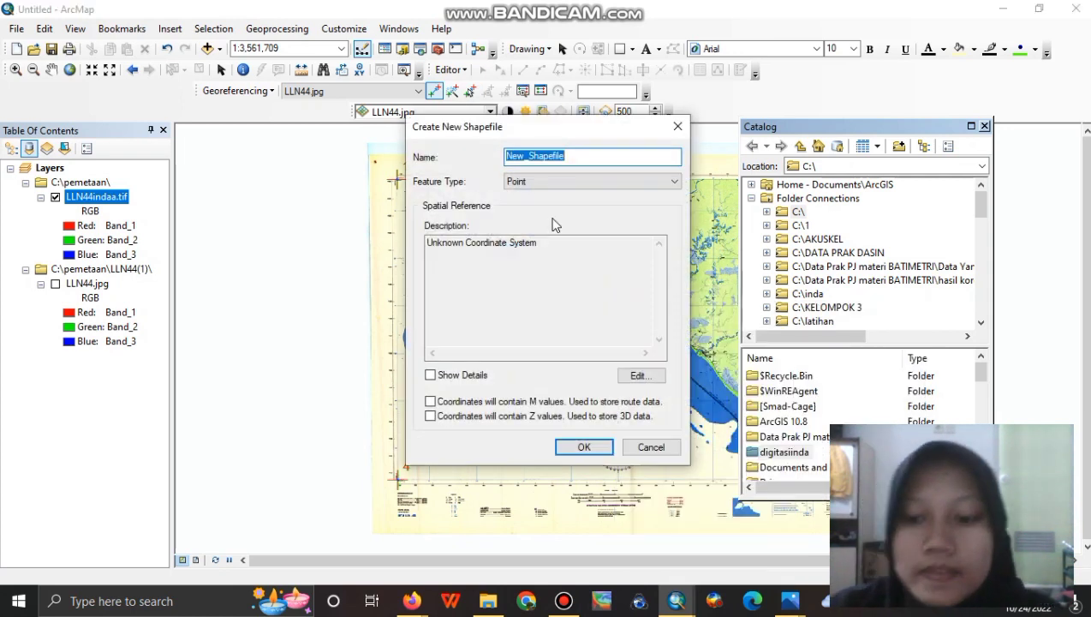
{"action": "type", "text": "perairan"}
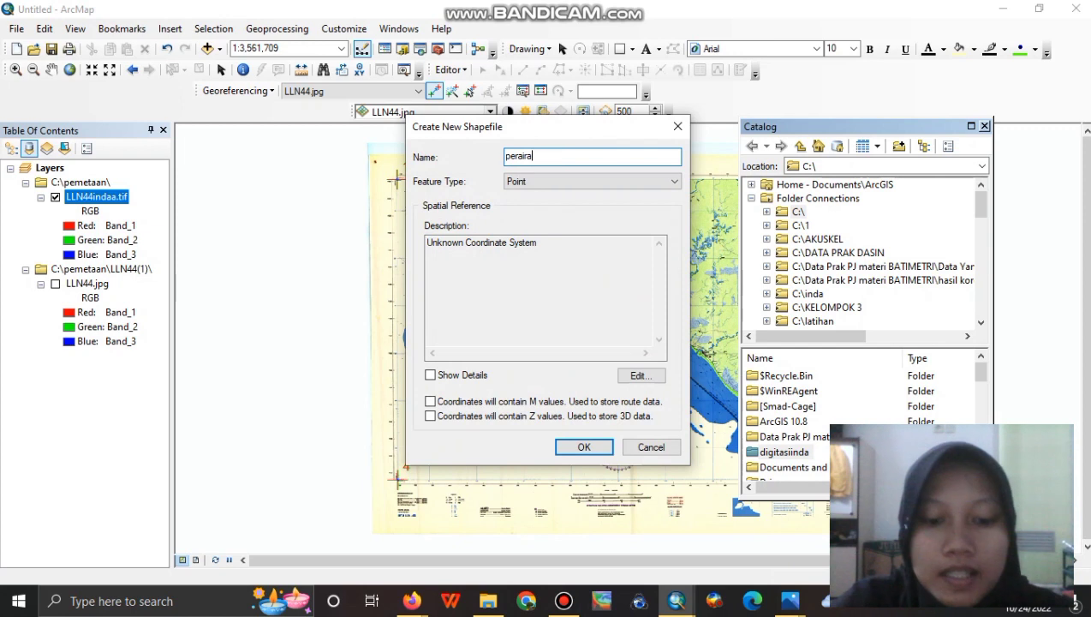
{"action": "left_click", "coordinate": [630, 185]}
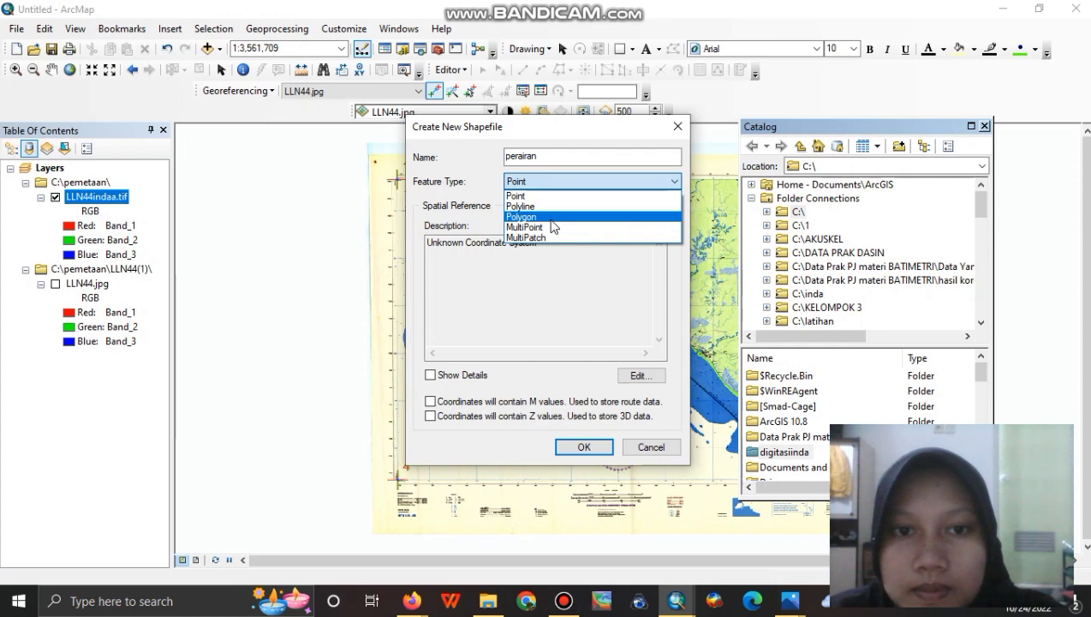
{"action": "left_click", "coordinate": [551, 219]}
{"action": "left_click", "coordinate": [632, 163]}
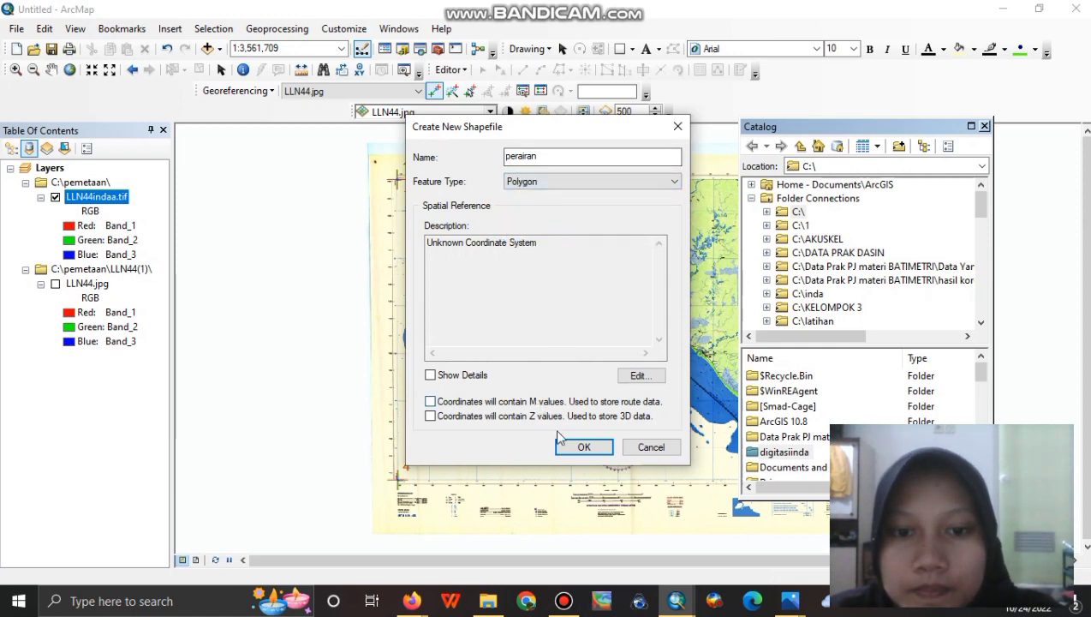
Give the shapefile the WGS 1984 coordinate system, create it, and close the Catalog.
{"action": "left_click", "coordinate": [635, 382]}
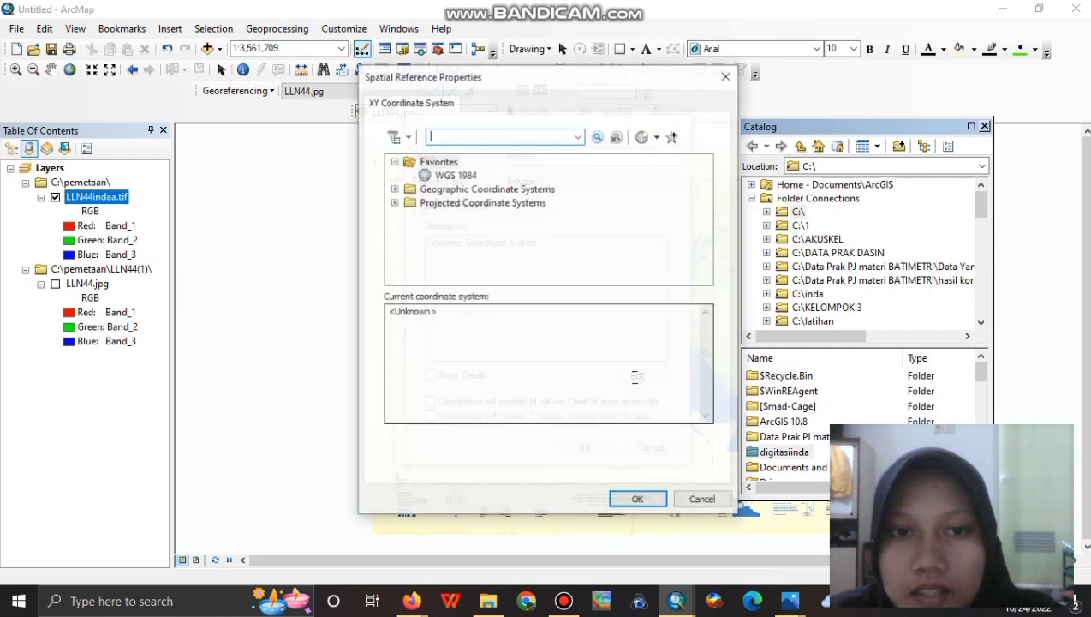
{"action": "left_click", "coordinate": [452, 175]}
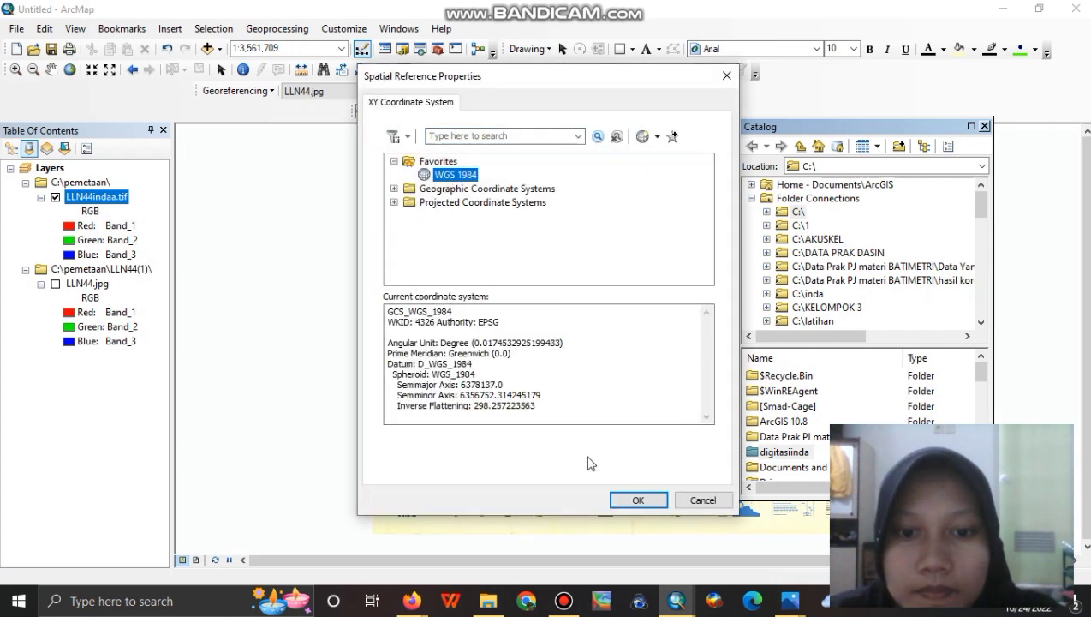
{"action": "left_click", "coordinate": [634, 503]}
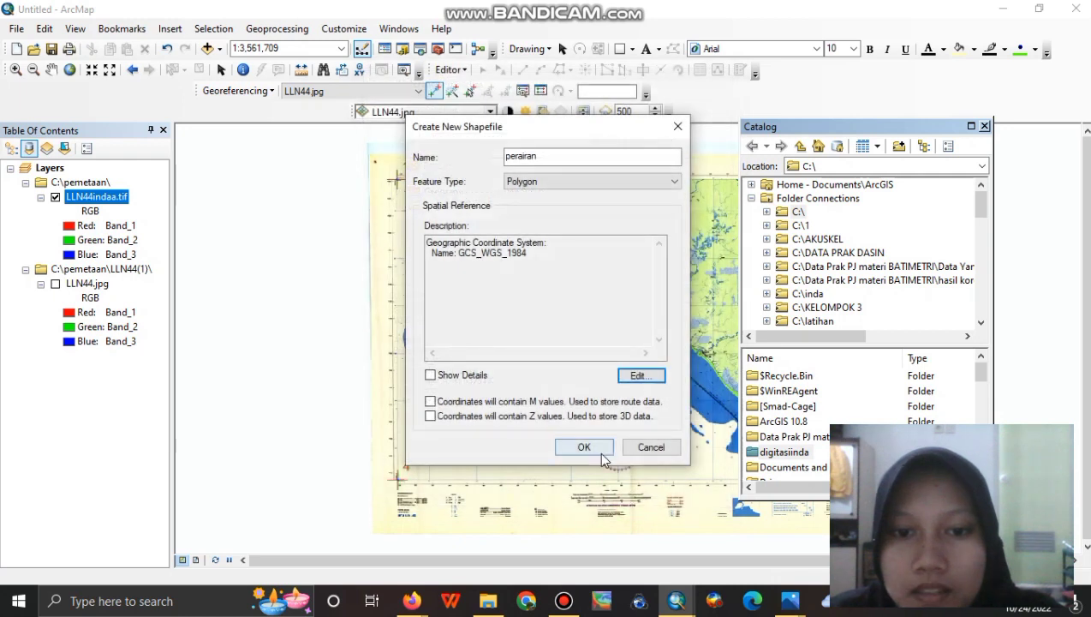
{"action": "left_click", "coordinate": [597, 449]}
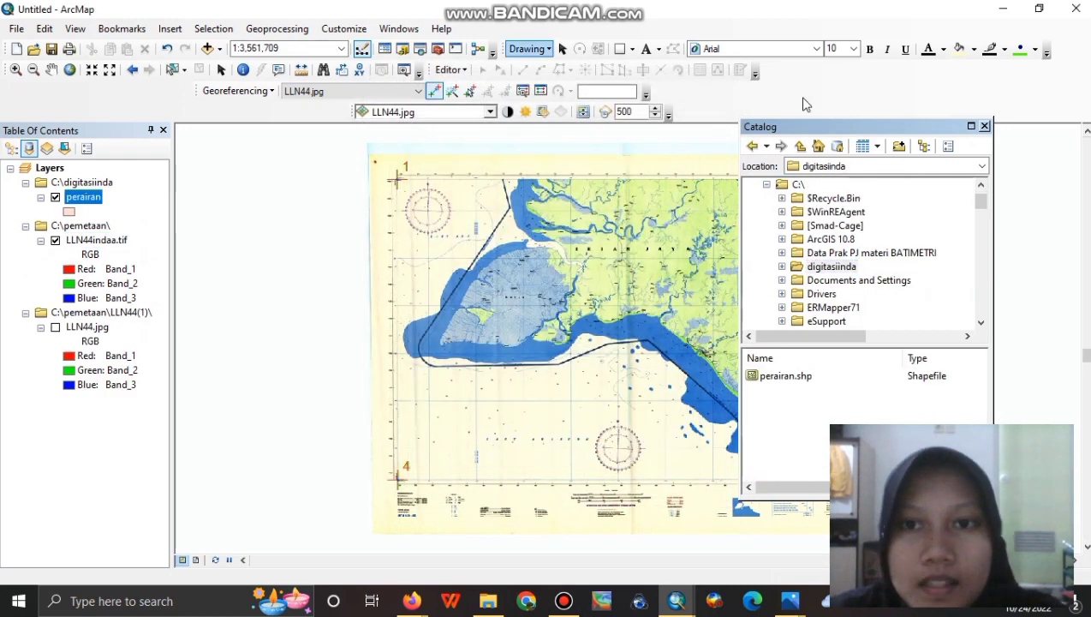
{"action": "left_click", "coordinate": [985, 126]}
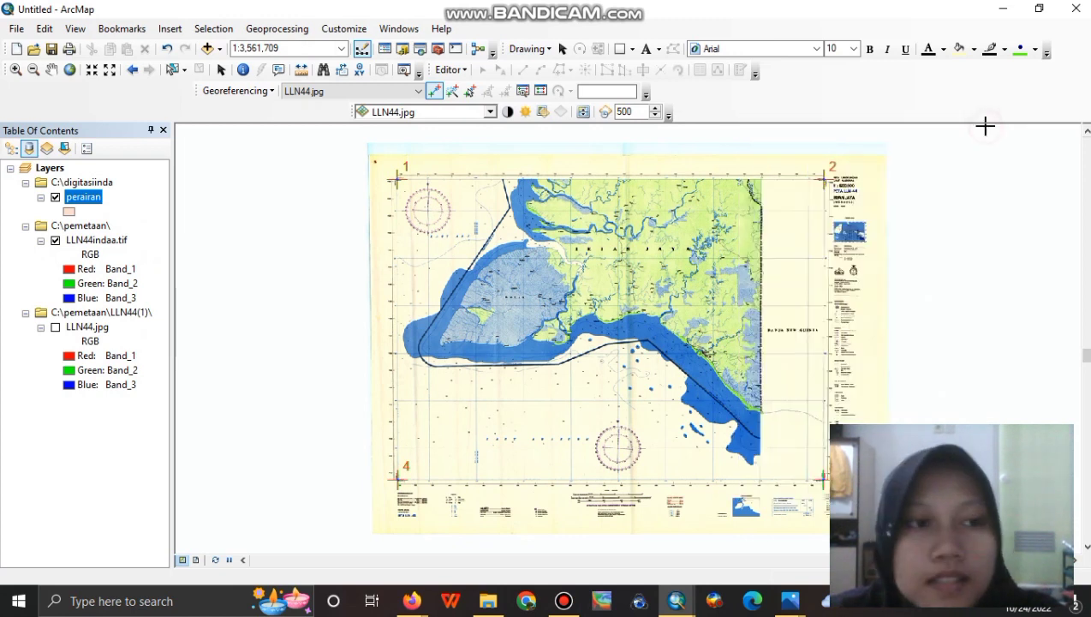
Start an editing session and choose the perairan feature template.
{"action": "left_click", "coordinate": [450, 69]}
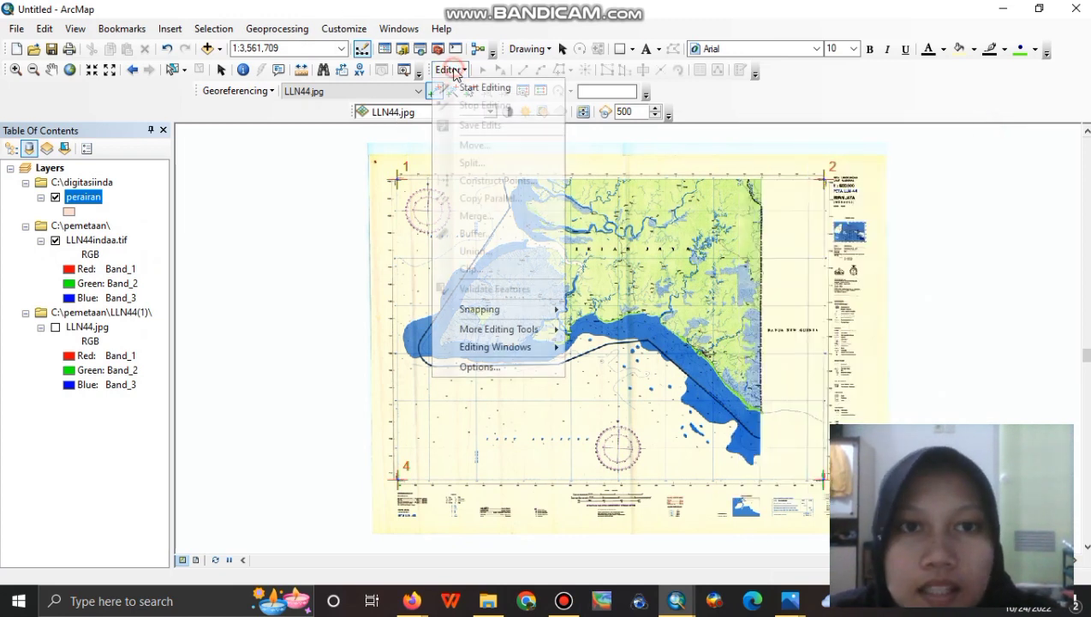
{"action": "left_click", "coordinate": [460, 87]}
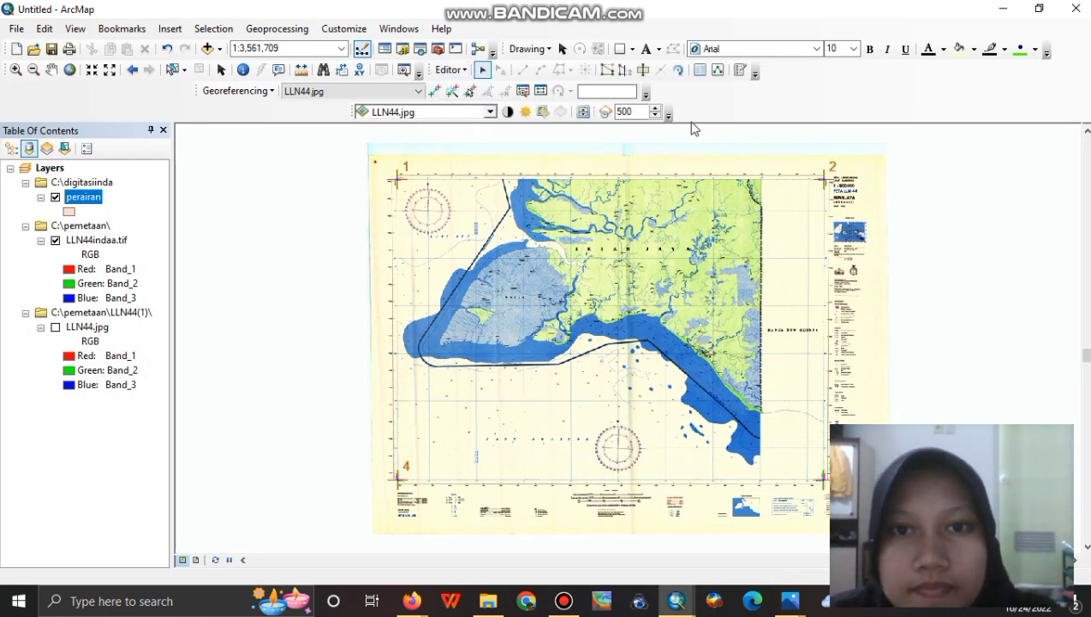
{"action": "left_click", "coordinate": [738, 71]}
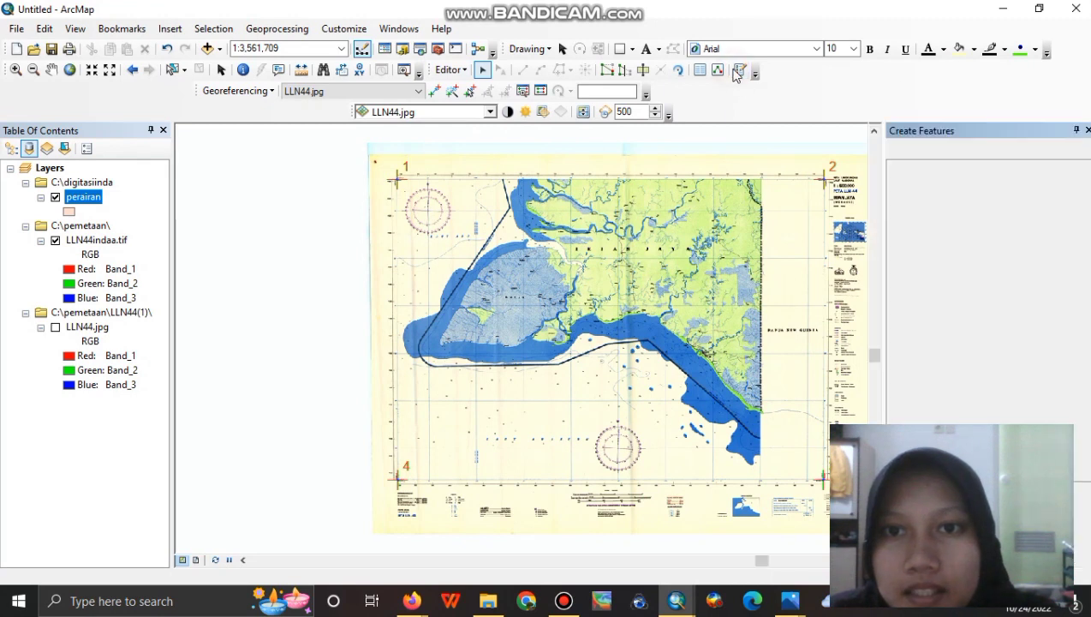
{"action": "left_click", "coordinate": [910, 187]}
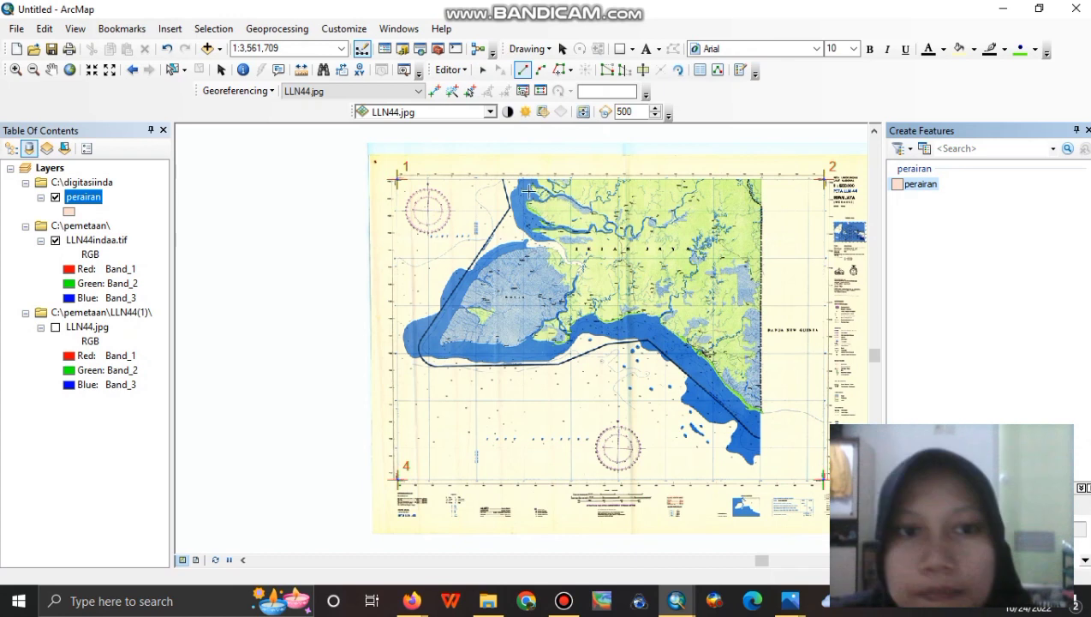
Zoom into the map and place the polygon's top-left and top-right corners at the frame corners.
{"action": "left_click", "coordinate": [14, 70]}
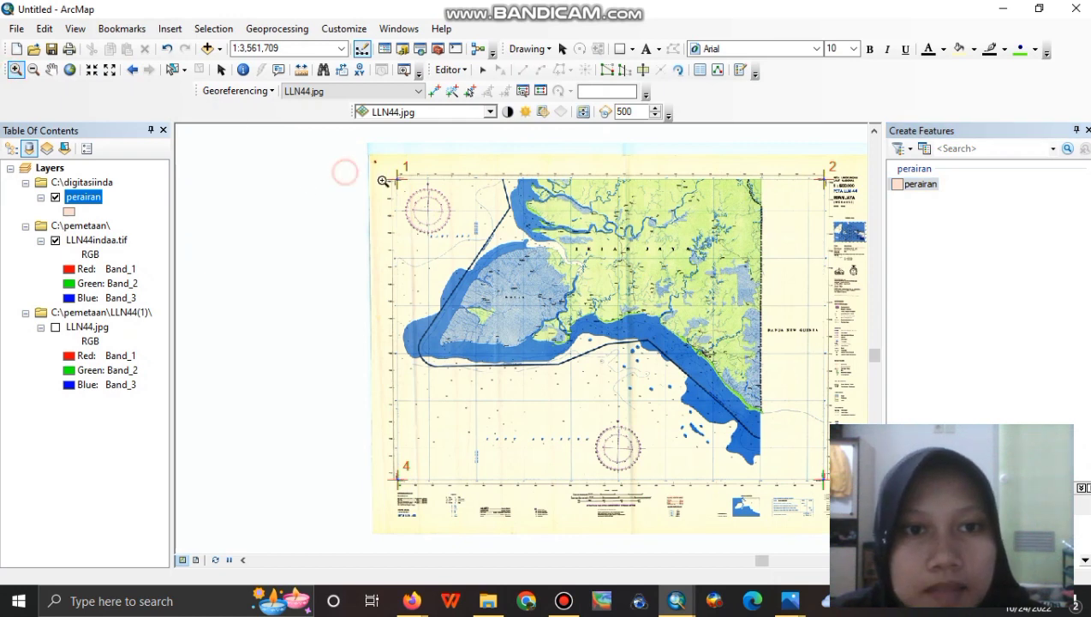
{"action": "left_click_drag", "start_coordinate": [346, 171], "coordinate": [572, 267]}
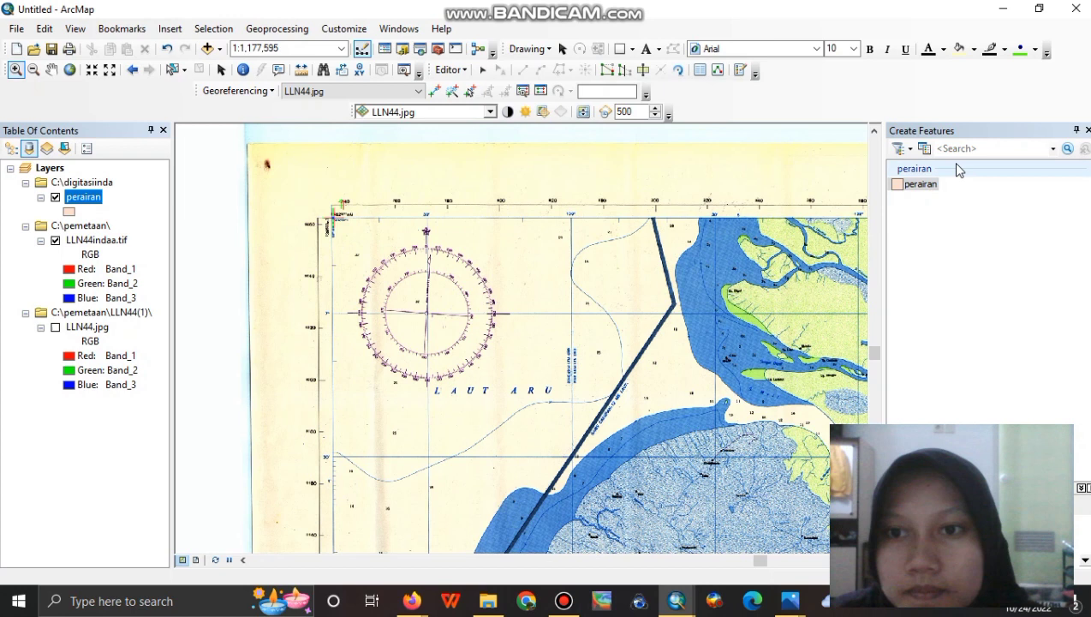
{"action": "left_click", "coordinate": [922, 185]}
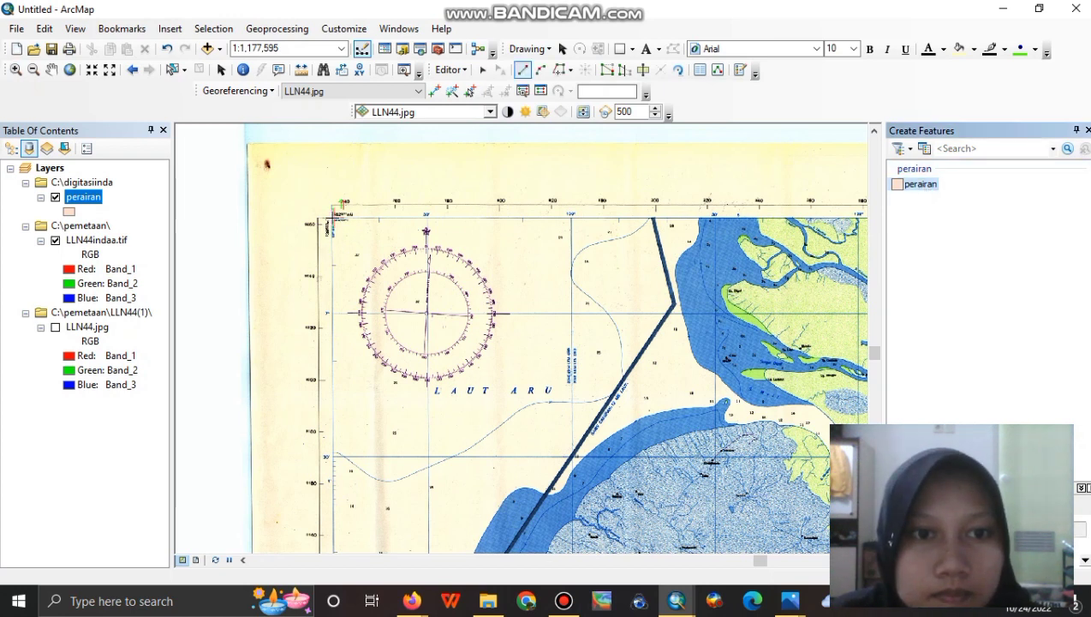
{"action": "left_click", "coordinate": [332, 218]}
{"action": "left_click", "coordinate": [51, 70]}
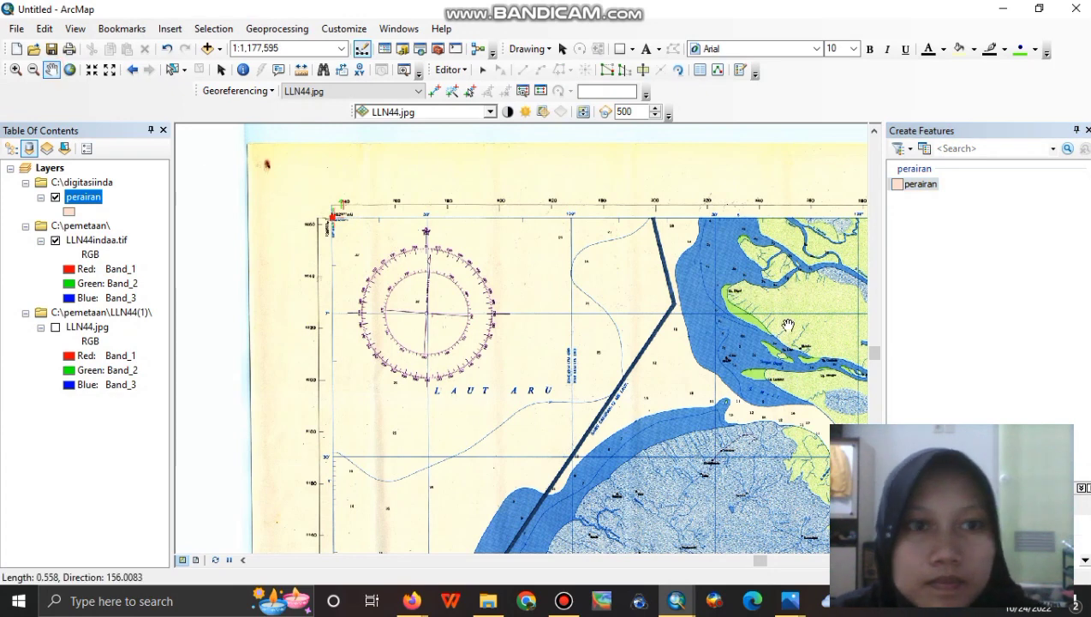
{"action": "left_click_drag", "start_coordinate": [787, 324], "coordinate": [214, 319]}
{"action": "left_click_drag", "start_coordinate": [787, 323], "coordinate": [329, 313]}
{"action": "left_click", "coordinate": [922, 186]}
{"action": "left_click", "coordinate": [593, 204]}
Place the lower-right and lower-left corners, finishing the perairan polygon.
{"action": "left_click", "coordinate": [51, 71]}
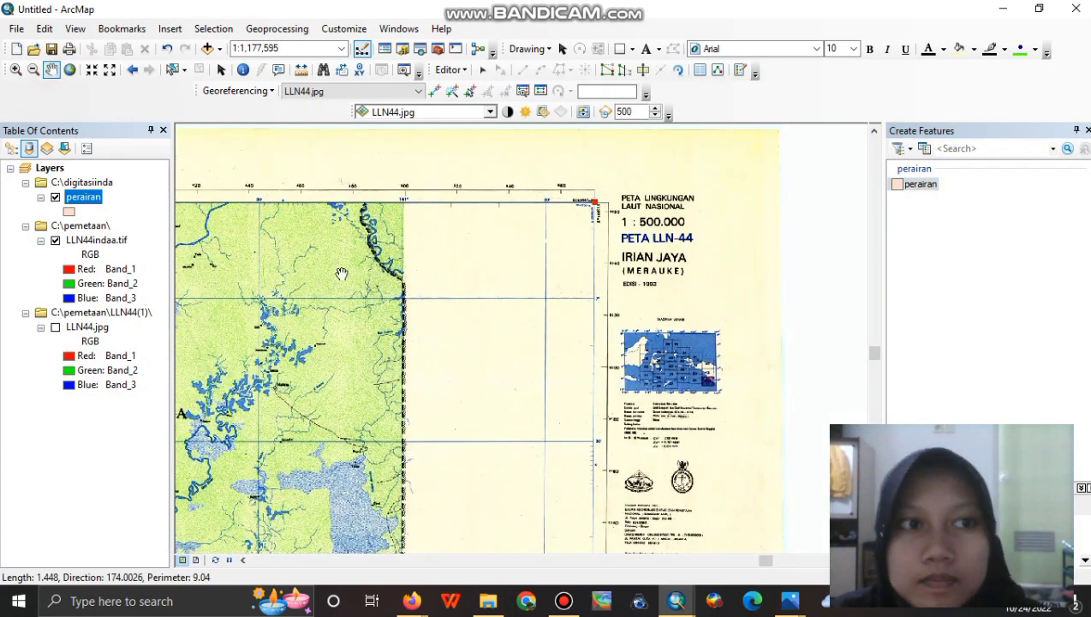
{"action": "left_click_drag", "start_coordinate": [522, 480], "coordinate": [507, 247]}
{"action": "left_click_drag", "start_coordinate": [522, 480], "coordinate": [507, 247]}
{"action": "left_click_drag", "start_coordinate": [535, 496], "coordinate": [522, 180]}
{"action": "left_click", "coordinate": [921, 185]}
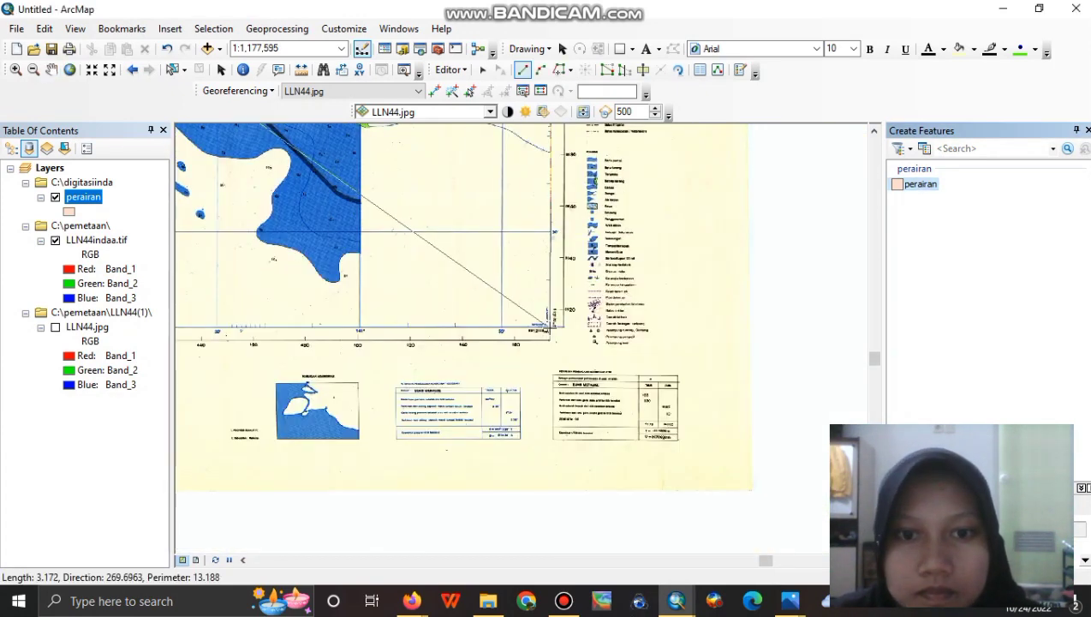
{"action": "left_click", "coordinate": [551, 326]}
{"action": "left_click", "coordinate": [51, 70]}
{"action": "left_click_drag", "start_coordinate": [214, 411], "coordinate": [823, 454]}
{"action": "left_click_drag", "start_coordinate": [194, 443], "coordinate": [721, 401]}
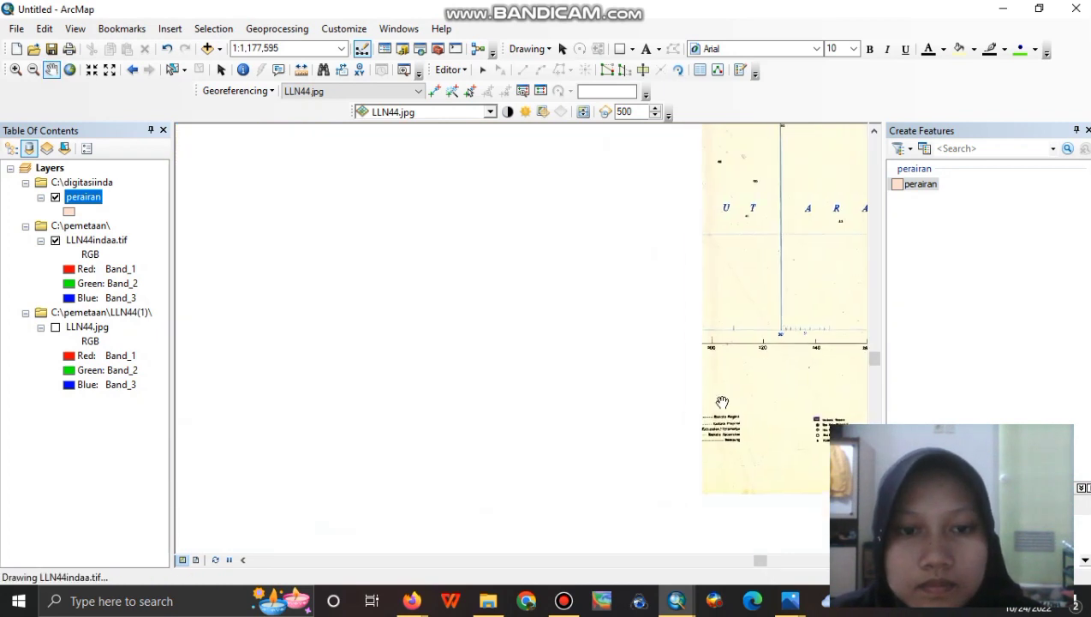
{"action": "left_click", "coordinate": [915, 183]}
{"action": "double_click", "coordinate": [401, 330]}
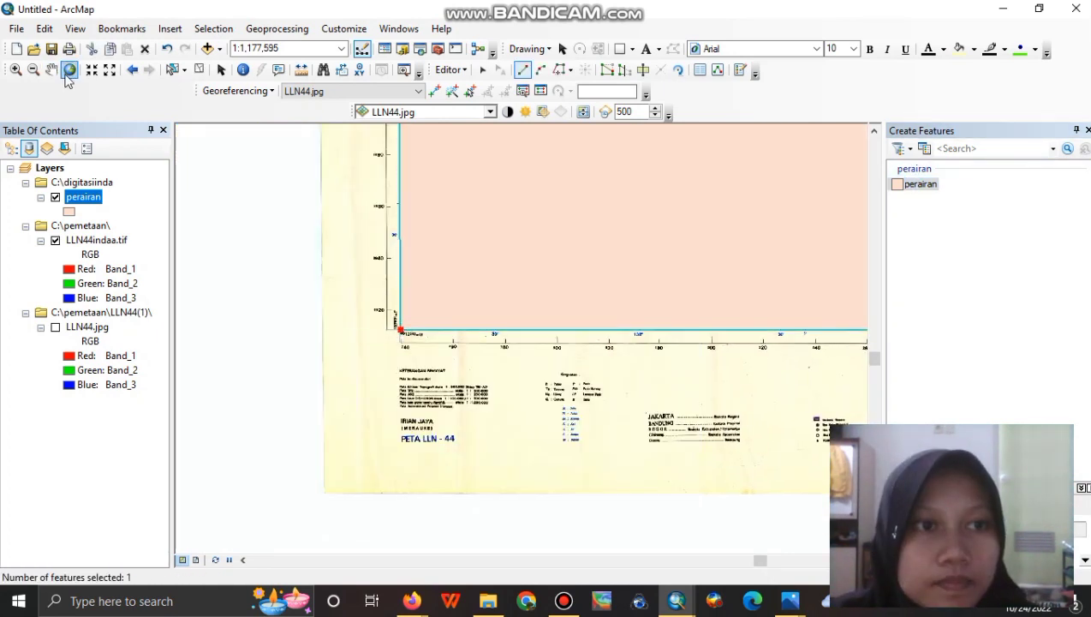
Zoom out to view the whole perairan polygon.
{"action": "left_click", "coordinate": [34, 70]}
{"action": "left_click", "coordinate": [239, 318]}
{"action": "left_click", "coordinate": [238, 317]}
{"action": "left_click", "coordinate": [51, 70]}
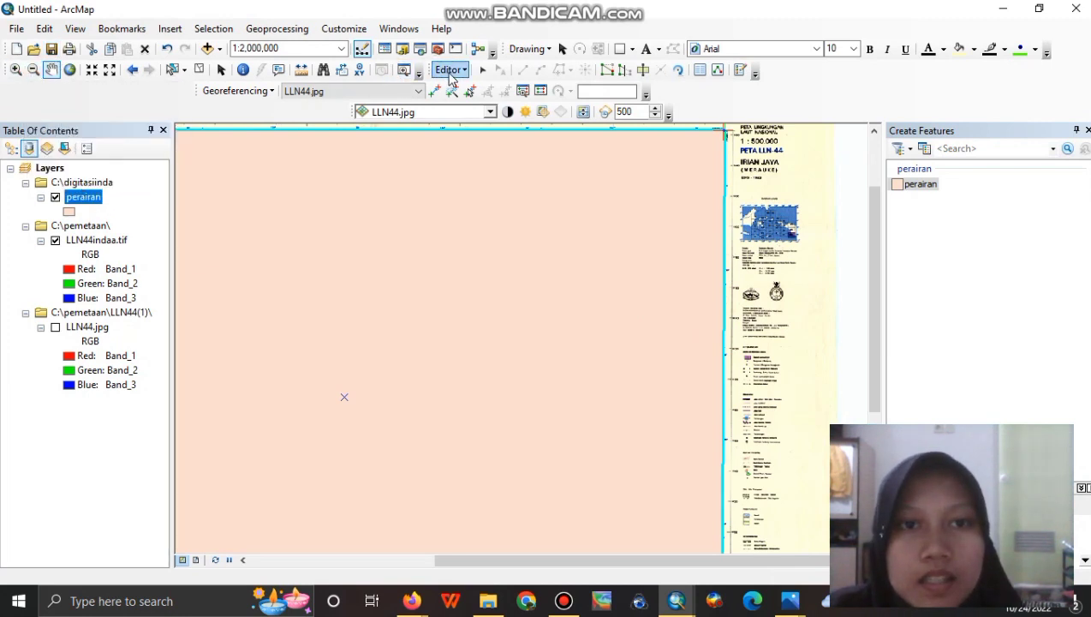
Save the perairan polygon edits, then stop editing from the Editor menu.
{"action": "left_click", "coordinate": [444, 79]}
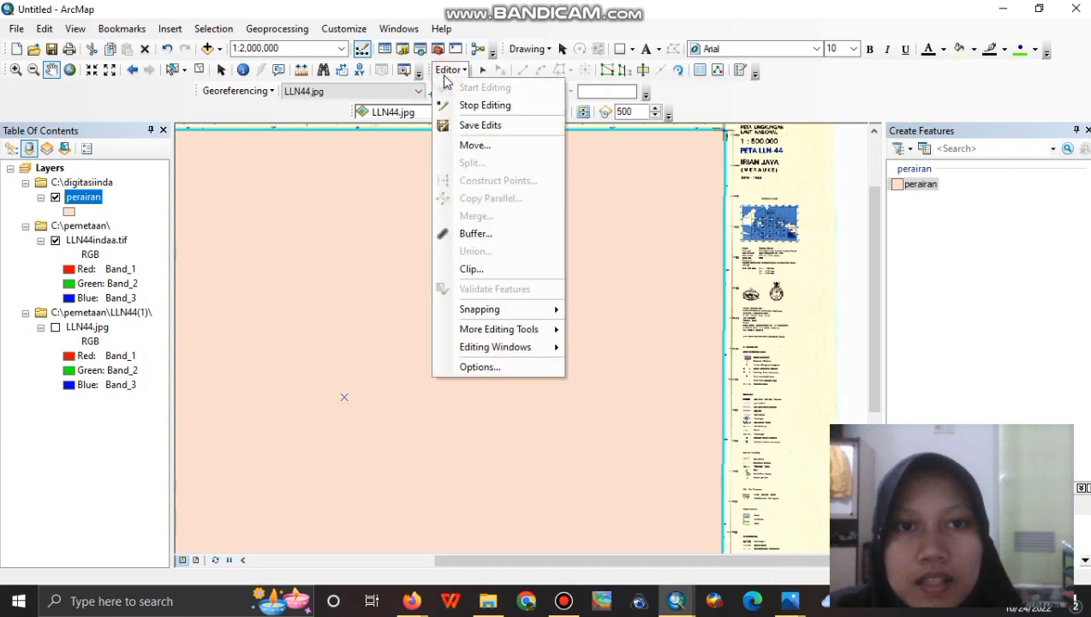
{"action": "left_click", "coordinate": [456, 122]}
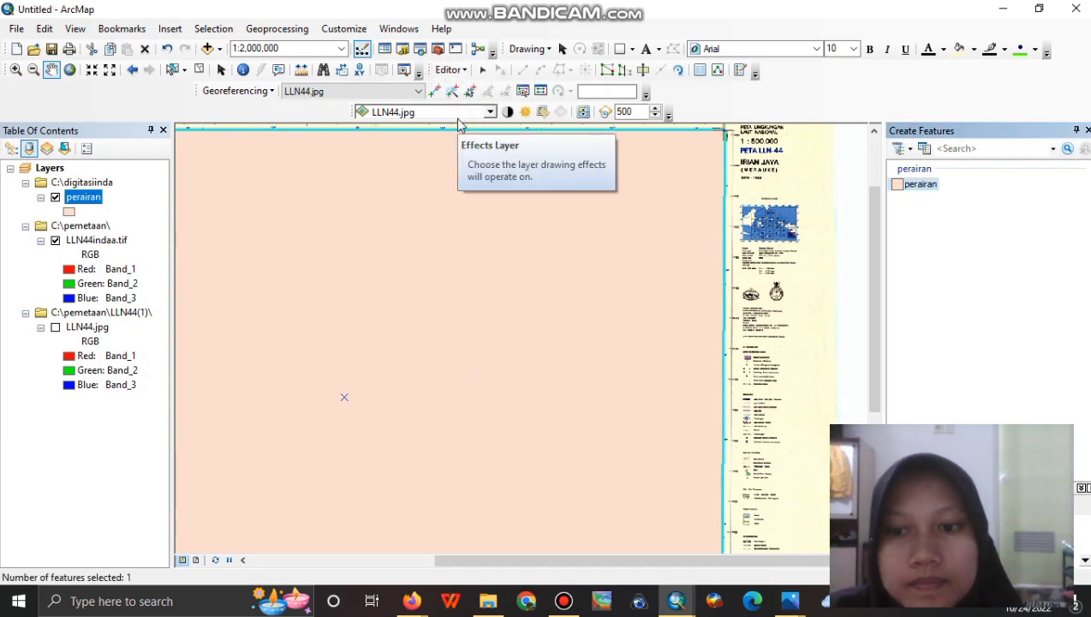
{"action": "left_click", "coordinate": [451, 69]}
{"action": "left_click", "coordinate": [453, 105]}
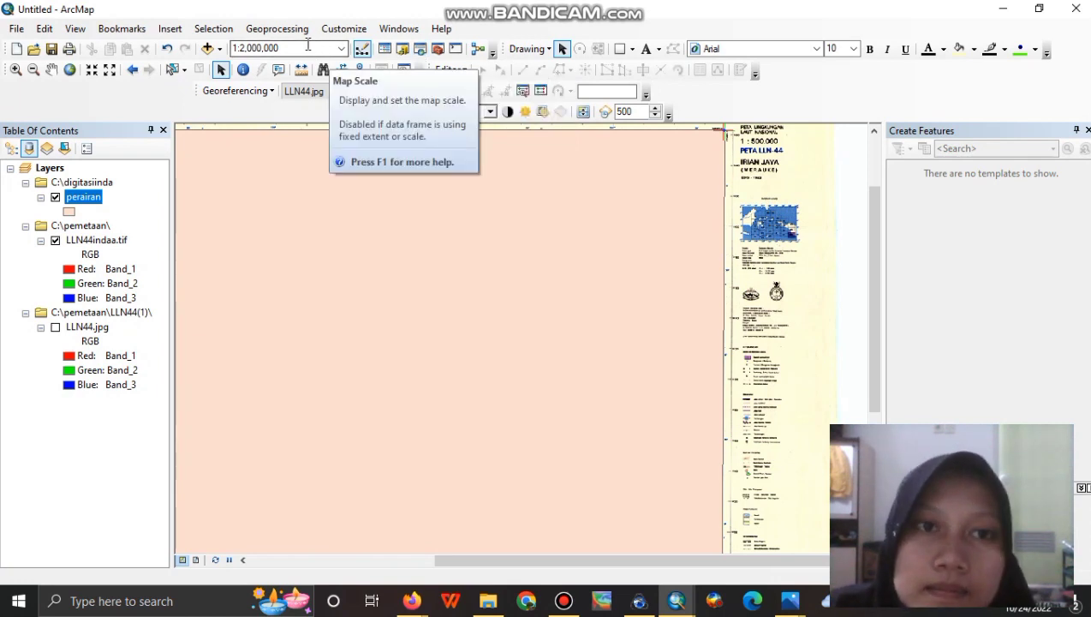
Create a new shapefile in the digitasiinda folder named daratan.
{"action": "left_click", "coordinate": [403, 50]}
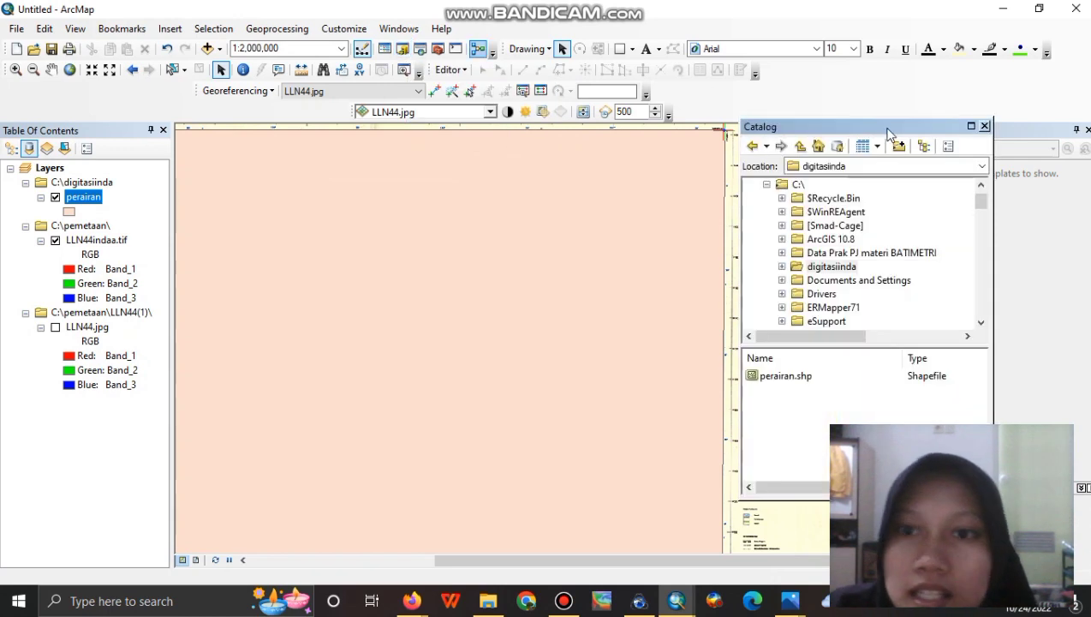
{"action": "left_click", "coordinate": [853, 270]}
{"action": "right_click", "coordinate": [850, 267]}
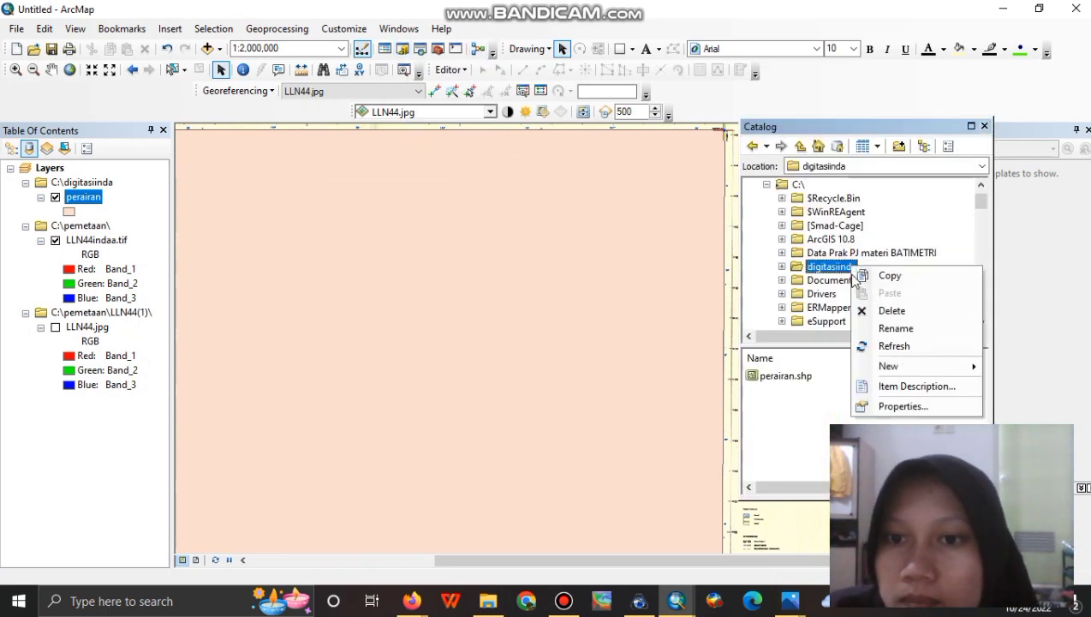
{"action": "mouse_move", "coordinate": [882, 366]}
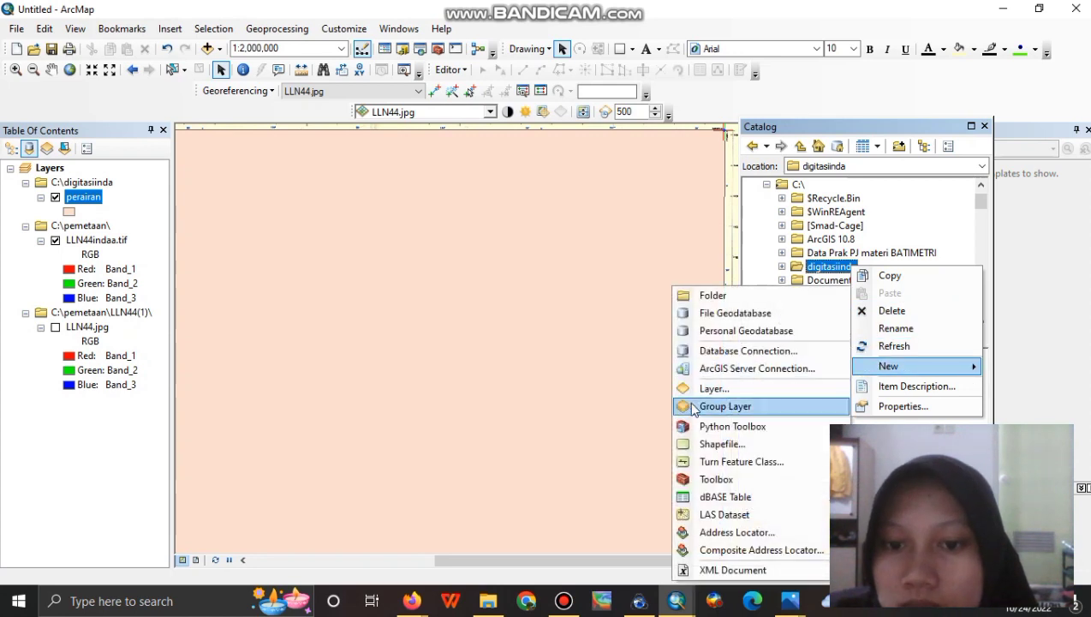
{"action": "left_click", "coordinate": [711, 444]}
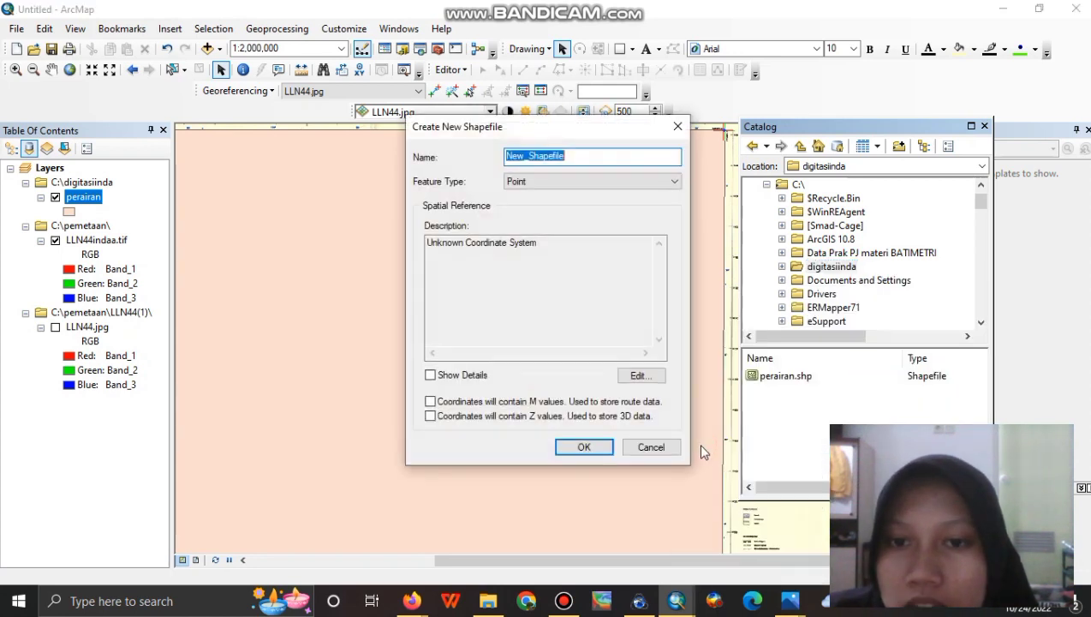
{"action": "key", "text": "BackSpace"}
{"action": "type", "text": "daratan"}
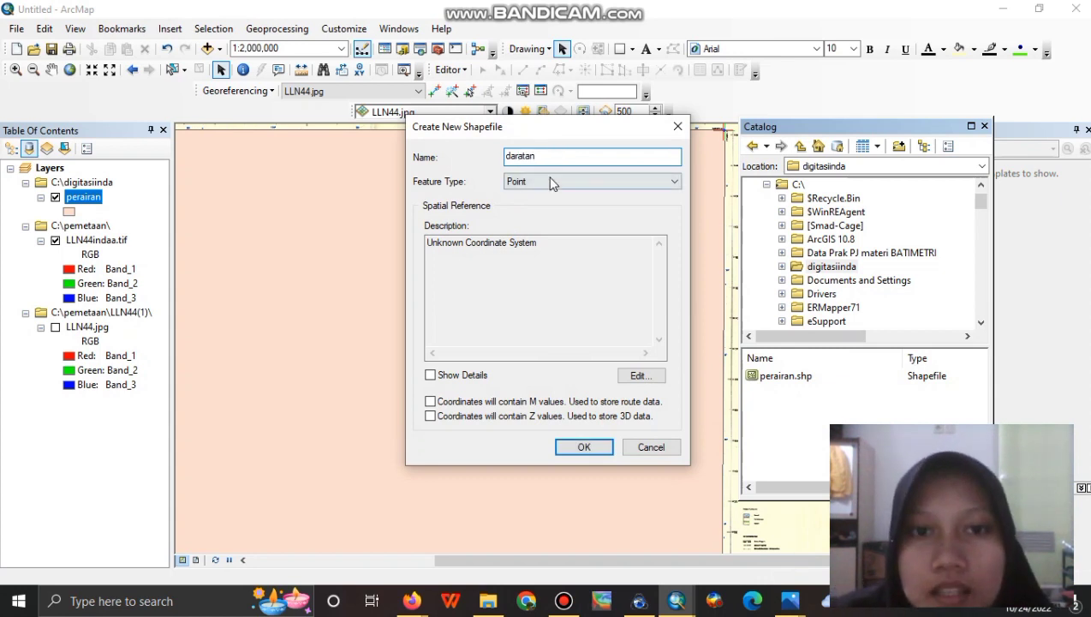
Give the daratan shapefile Polygon feature type and WGS 1984 coordinates, and create it.
{"action": "left_click", "coordinate": [551, 182]}
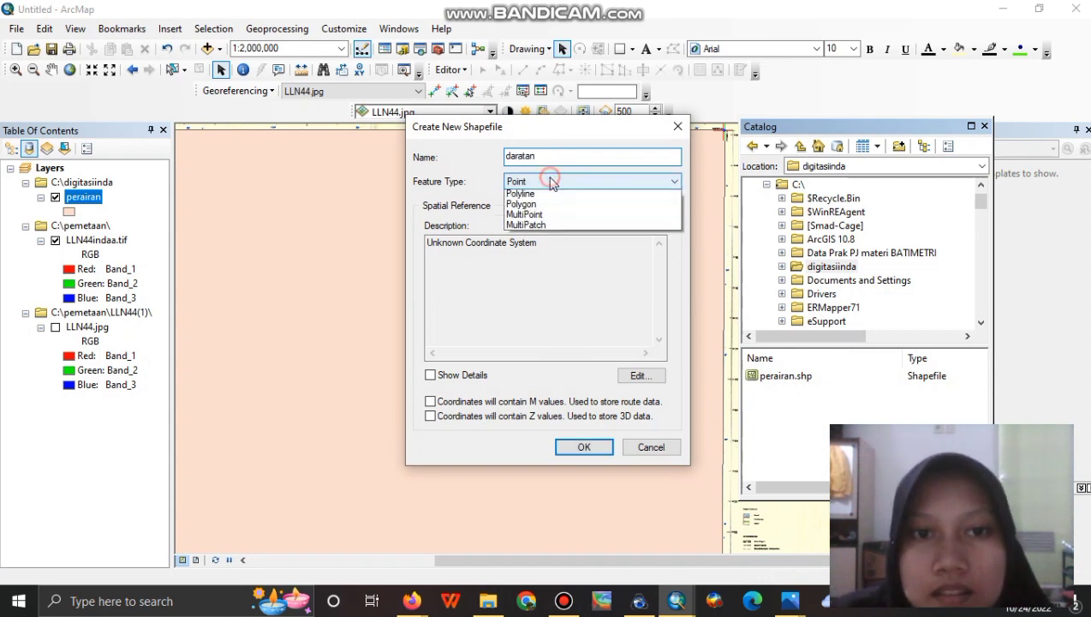
{"action": "left_click", "coordinate": [558, 216]}
{"action": "left_click", "coordinate": [639, 375]}
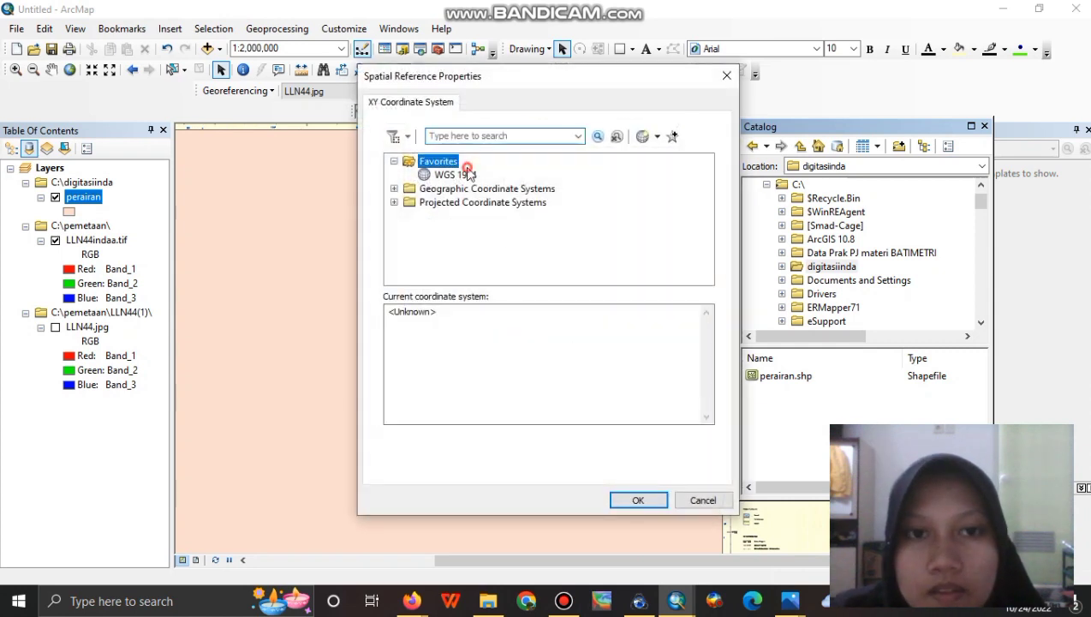
{"action": "left_click", "coordinate": [463, 164]}
{"action": "left_click", "coordinate": [442, 189]}
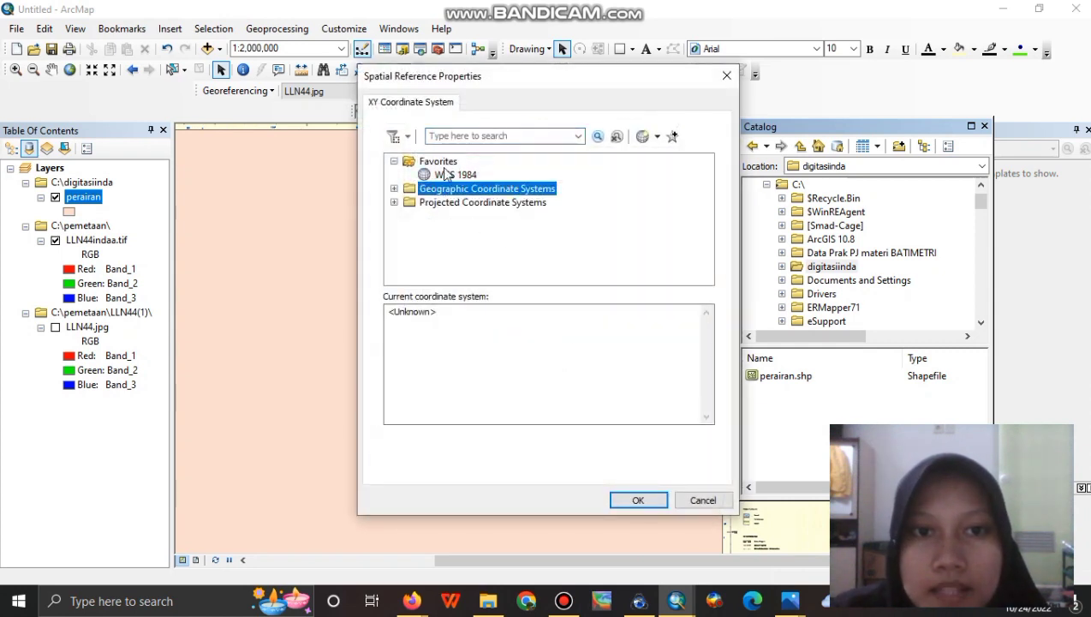
{"action": "left_click", "coordinate": [444, 168]}
{"action": "left_click", "coordinate": [449, 175]}
{"action": "left_click", "coordinate": [649, 503]}
{"action": "left_click", "coordinate": [584, 446]}
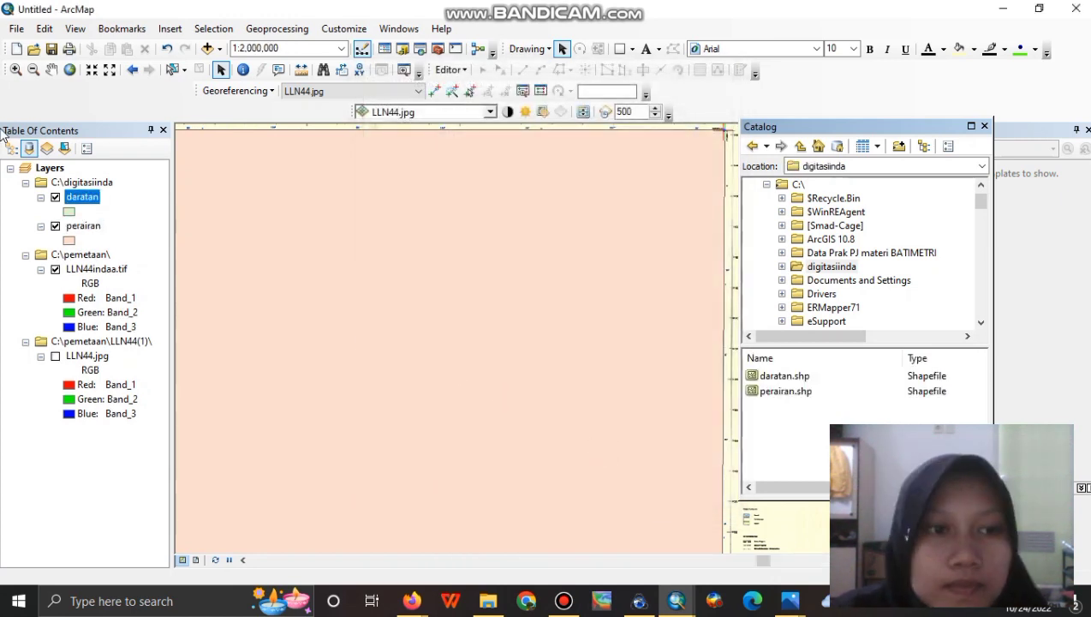
Hide perairan and trace the first daratan polygon along the river up its right branch.
{"action": "left_click", "coordinate": [54, 227]}
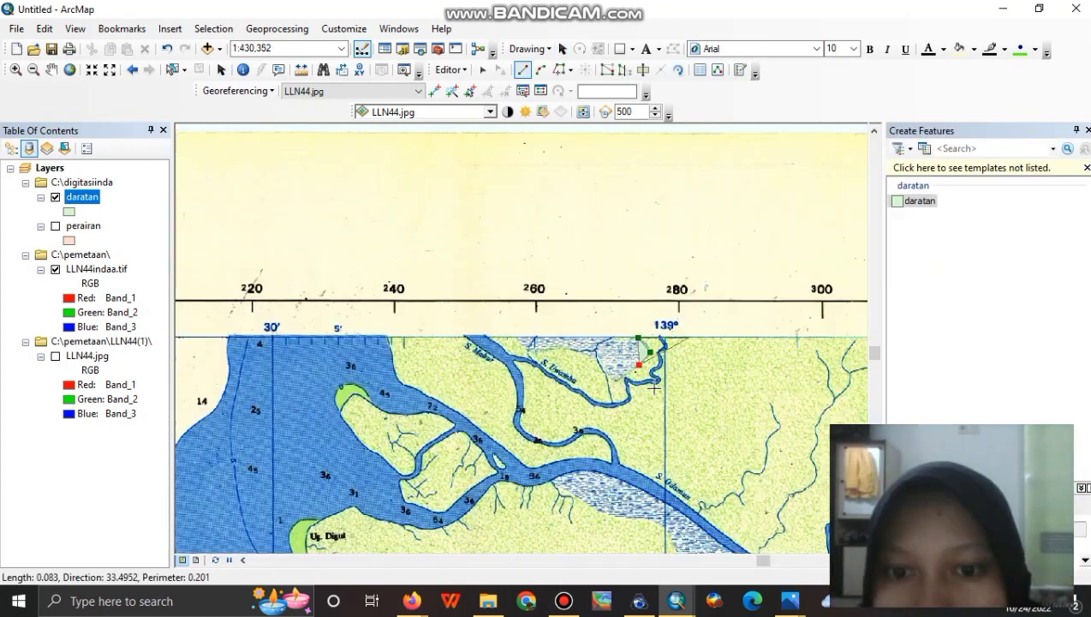
{"action": "left_click", "coordinate": [598, 363]}
{"action": "left_click", "coordinate": [581, 350]}
{"action": "left_click", "coordinate": [559, 346]}
{"action": "left_click", "coordinate": [538, 350]}
{"action": "left_click", "coordinate": [531, 351]}
{"action": "left_click", "coordinate": [512, 338]}
{"action": "left_click", "coordinate": [486, 335]}
{"action": "left_click", "coordinate": [494, 341]}
{"action": "left_click", "coordinate": [505, 350]}
{"action": "left_click", "coordinate": [510, 353]}
{"action": "left_click", "coordinate": [533, 359]}
{"action": "left_click", "coordinate": [547, 370]}
{"action": "left_click", "coordinate": [571, 386]}
{"action": "left_click", "coordinate": [596, 403]}
{"action": "left_click", "coordinate": [614, 403]}
{"action": "left_click", "coordinate": [629, 399]}
{"action": "left_click", "coordinate": [626, 381]}
{"action": "left_click", "coordinate": [628, 378]}
{"action": "left_click", "coordinate": [635, 382]}
{"action": "left_click", "coordinate": [652, 380]}
{"action": "left_click", "coordinate": [656, 379]}
{"action": "left_click", "coordinate": [648, 372]}
{"action": "left_click", "coordinate": [653, 369]}
{"action": "left_click", "coordinate": [657, 366]}
{"action": "left_click", "coordinate": [657, 353]}
{"action": "left_click", "coordinate": [665, 347]}
{"action": "left_click", "coordinate": [658, 336]}
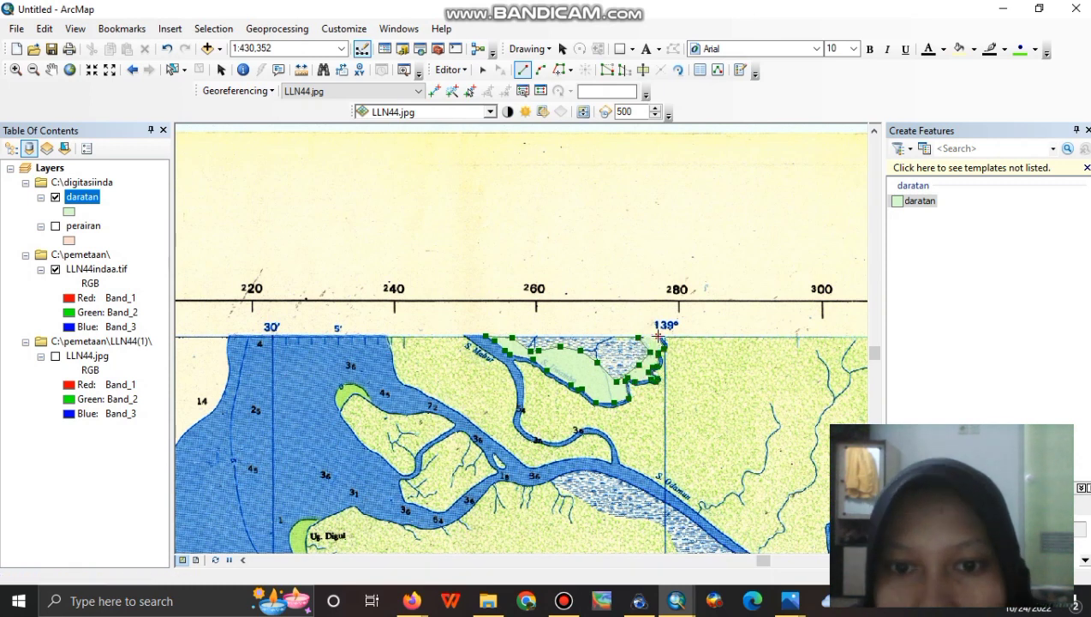
{"action": "double_click", "coordinate": [658, 337]}
Trace a second daratan polygon along the coast and up the river's left bank.
{"action": "left_click", "coordinate": [463, 336]}
{"action": "left_click", "coordinate": [388, 337]}
{"action": "left_click", "coordinate": [390, 347]}
{"action": "left_click", "coordinate": [392, 360]}
{"action": "left_click", "coordinate": [398, 381]}
{"action": "left_click", "coordinate": [416, 390]}
{"action": "left_click", "coordinate": [422, 392]}
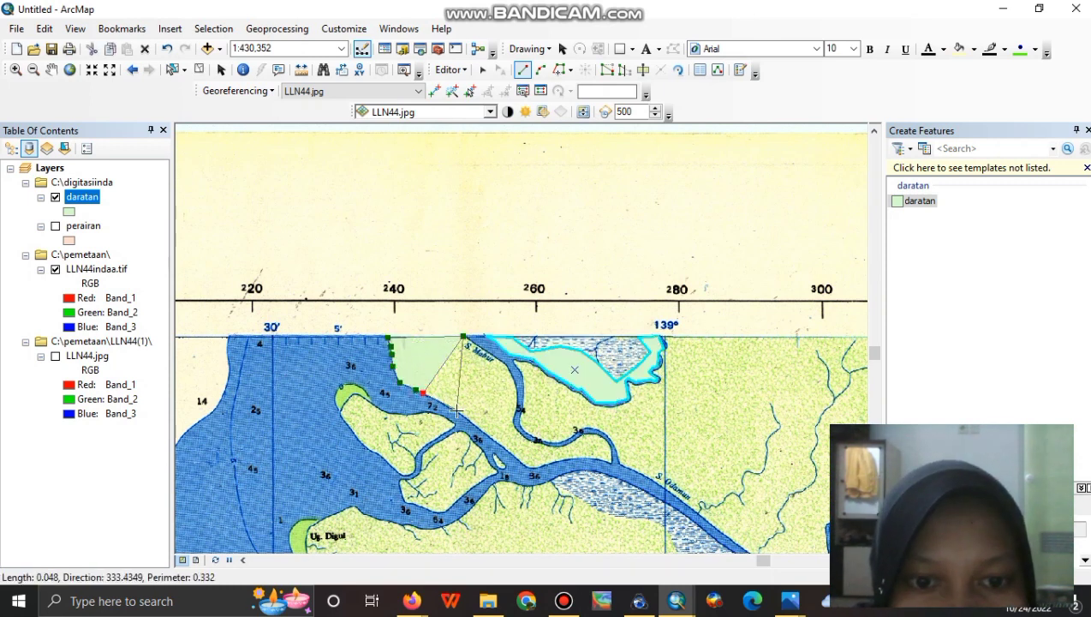
{"action": "left_click", "coordinate": [456, 411]}
{"action": "left_click", "coordinate": [531, 470]}
{"action": "left_click", "coordinate": [548, 465]}
{"action": "left_click", "coordinate": [577, 456]}
{"action": "left_click", "coordinate": [591, 459]}
{"action": "left_click", "coordinate": [613, 464]}
{"action": "left_click", "coordinate": [610, 444]}
{"action": "left_click", "coordinate": [597, 434]}
{"action": "left_click", "coordinate": [568, 444]}
{"action": "left_click", "coordinate": [555, 447]}
{"action": "left_click", "coordinate": [538, 445]}
{"action": "left_click", "coordinate": [521, 437]}
{"action": "left_click", "coordinate": [515, 424]}
{"action": "left_click", "coordinate": [515, 410]}
{"action": "left_click", "coordinate": [517, 390]}
{"action": "left_click", "coordinate": [510, 371]}
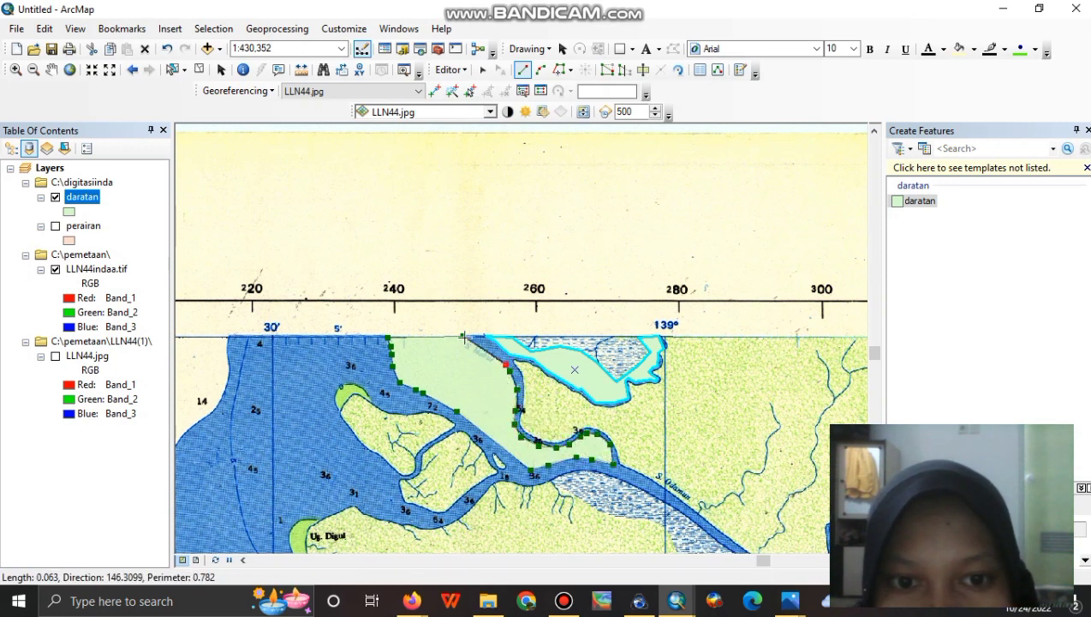
{"action": "double_click", "coordinate": [463, 336]}
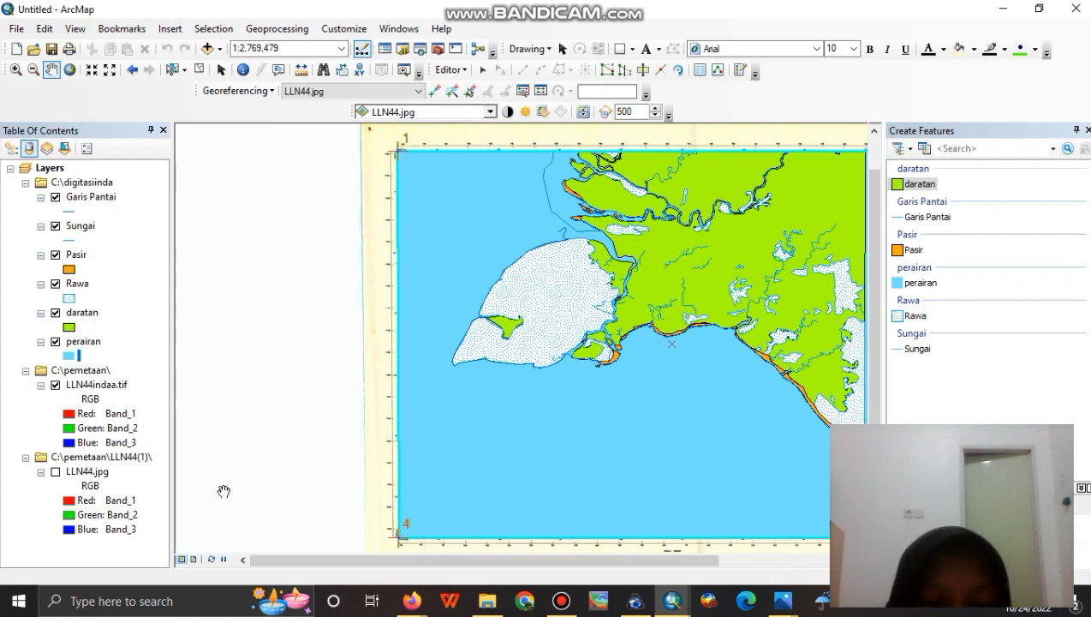
Switch to Layout View to show the digitized land-and-water map on the page.
{"action": "left_click", "coordinate": [195, 559]}
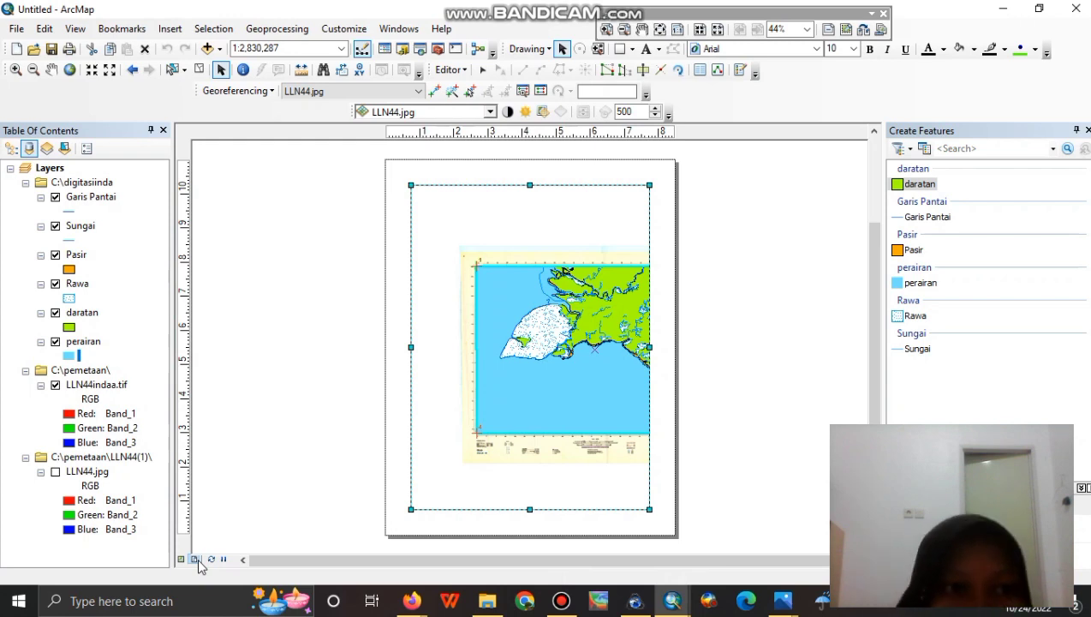
In Page and Print Setup, choose Landscape orientation and A4 paper size.
{"action": "left_click", "coordinate": [15, 30]}
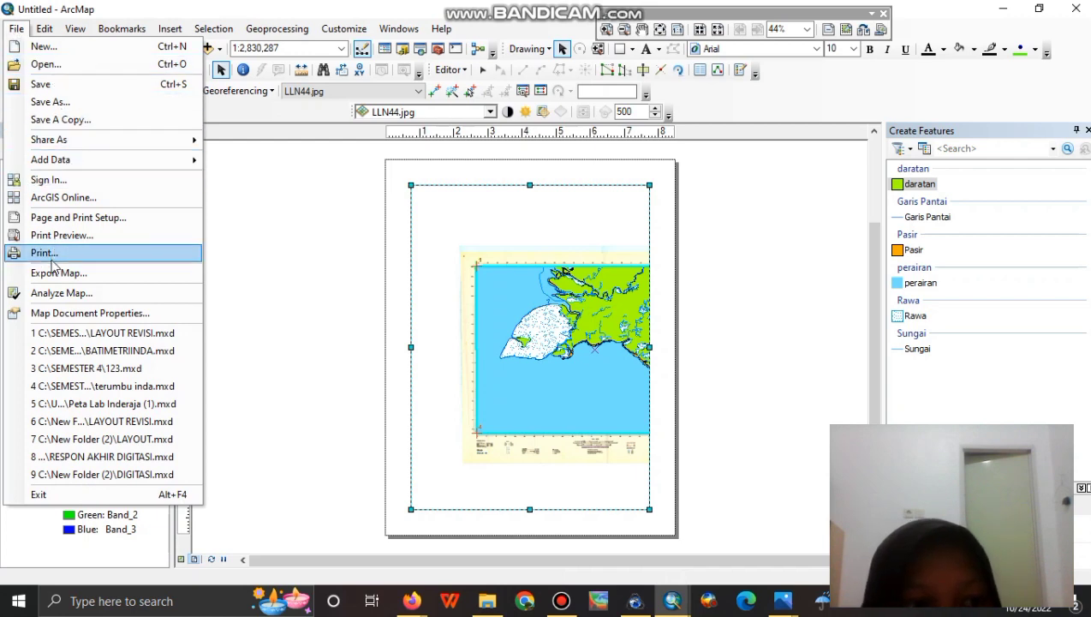
{"action": "left_click", "coordinate": [112, 220]}
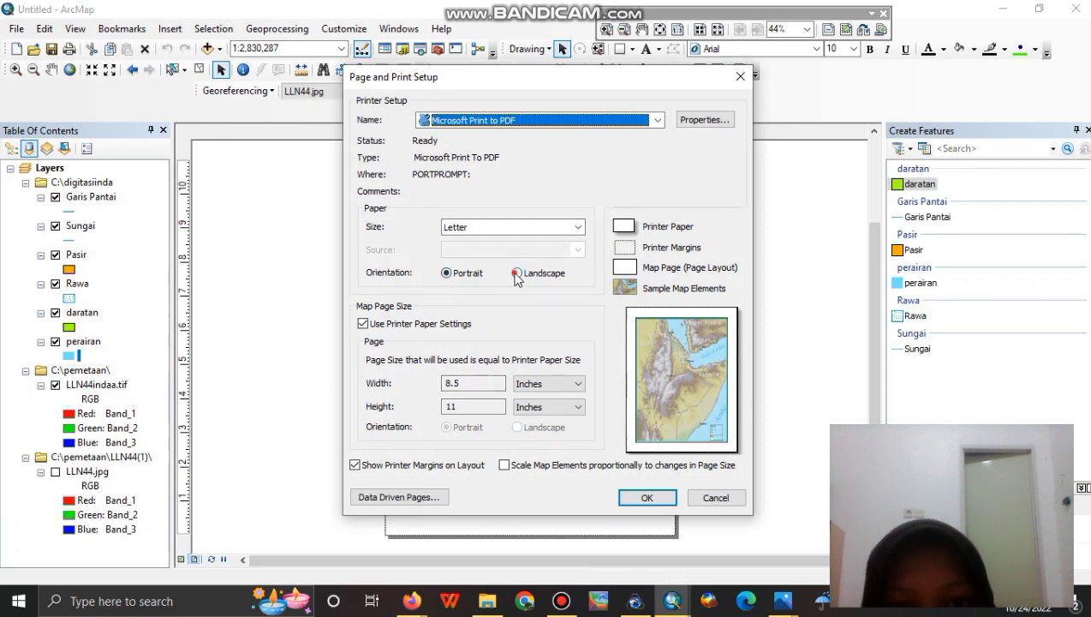
{"action": "left_click", "coordinate": [517, 273]}
{"action": "left_click", "coordinate": [578, 227]}
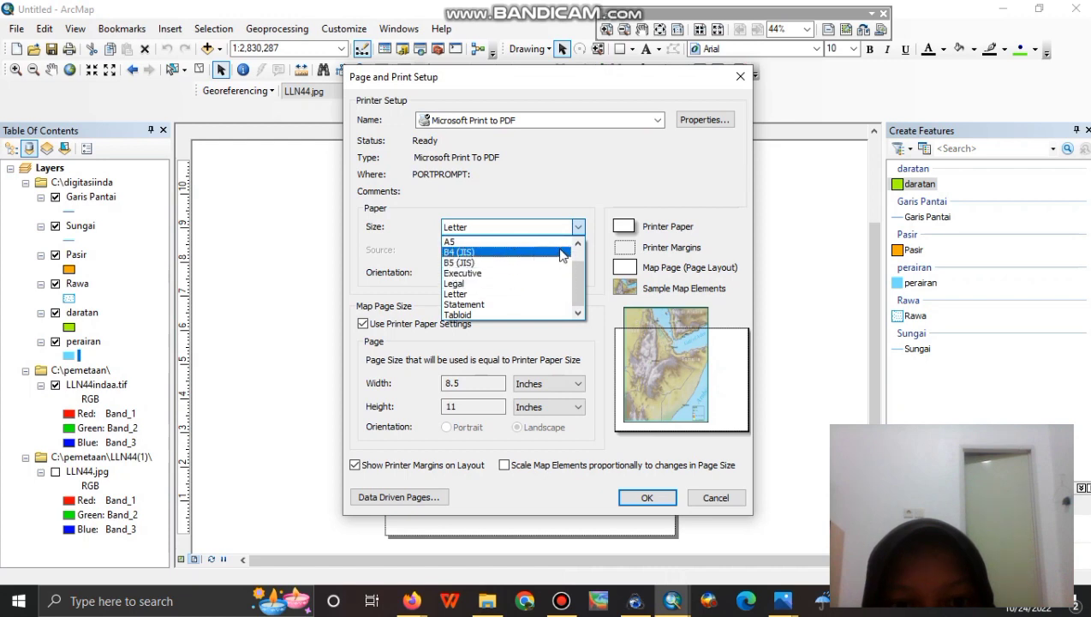
{"action": "scroll", "coordinate": [574, 248], "scroll_direction": "up", "scroll_amount": 2}
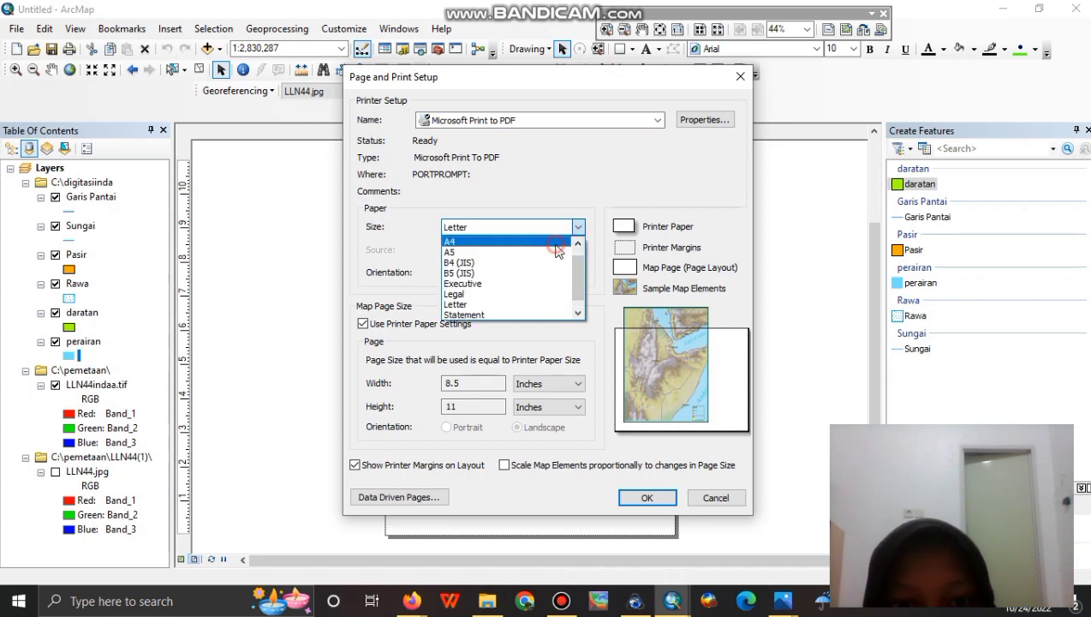
{"action": "left_click", "coordinate": [561, 262]}
{"action": "left_click", "coordinate": [644, 496]}
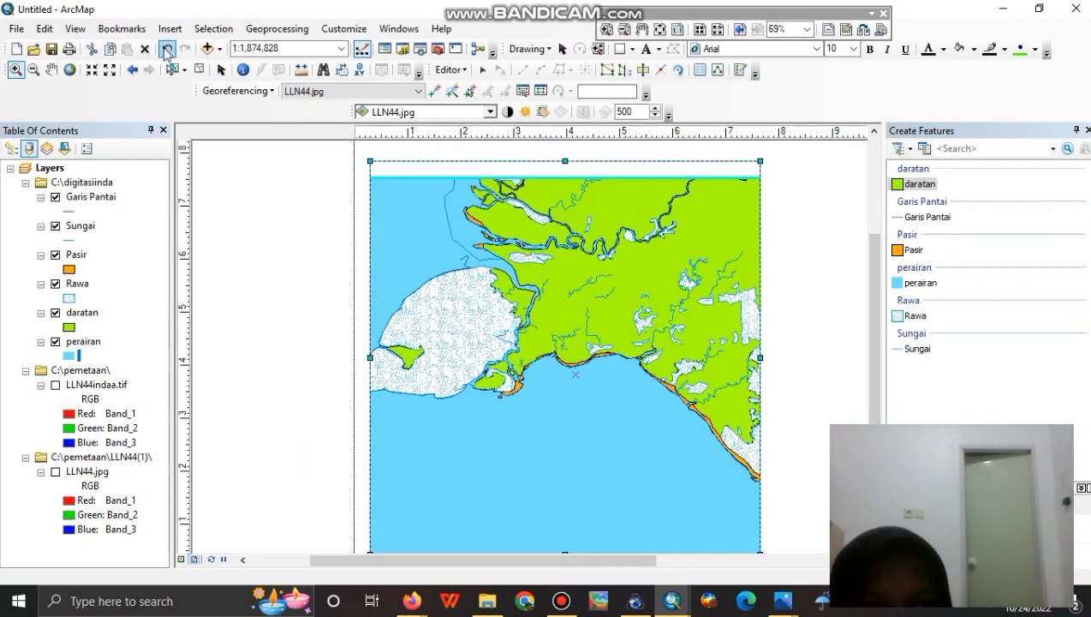
Undo the last map frame change and widen the map frame on the page.
{"action": "left_click", "coordinate": [168, 49]}
{"action": "left_click_drag", "start_coordinate": [514, 248], "coordinate": [515, 233]}
{"action": "scroll", "coordinate": [517, 249], "scroll_direction": "down", "scroll_amount": 1}
{"action": "scroll", "coordinate": [519, 260], "scroll_direction": "up", "scroll_amount": 1}
{"action": "scroll", "coordinate": [519, 259], "scroll_direction": "down", "scroll_amount": 1}
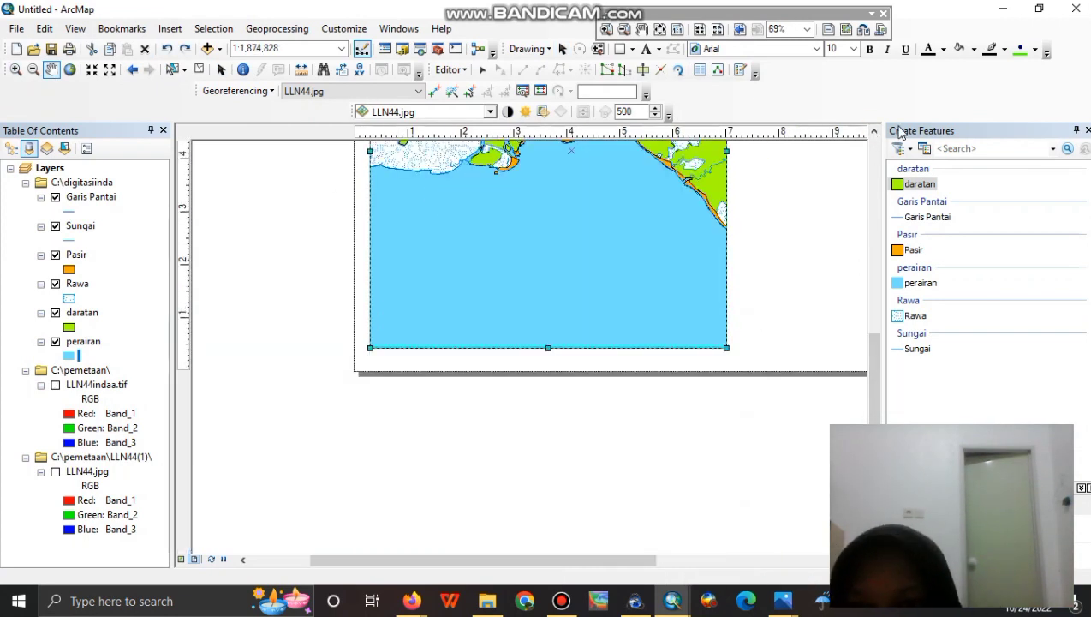
{"action": "scroll", "coordinate": [779, 339], "scroll_direction": "up", "scroll_amount": 2}
{"action": "scroll", "coordinate": [776, 336], "scroll_direction": "down", "scroll_amount": 5}
{"action": "scroll", "coordinate": [771, 301], "scroll_direction": "up", "scroll_amount": 1}
{"action": "scroll", "coordinate": [467, 529], "scroll_direction": "up", "scroll_amount": 1}
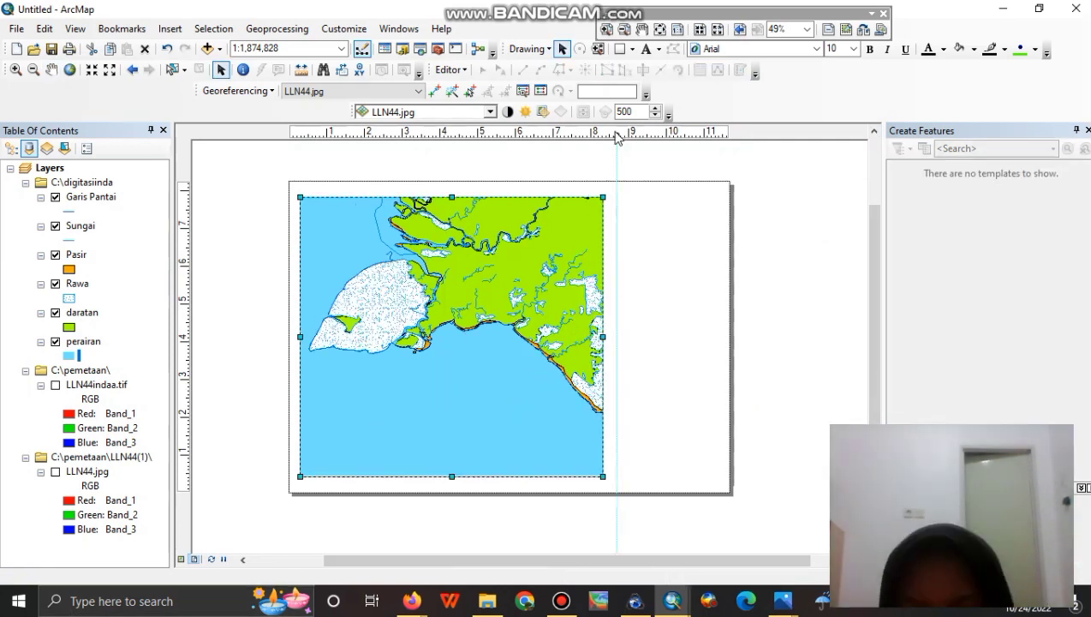
{"action": "left_click_drag", "start_coordinate": [615, 135], "coordinate": [613, 135]}
Add a vertical guide near the page's right and a series of horizontal guides.
{"action": "left_click", "coordinate": [722, 136]}
{"action": "left_click_drag", "start_coordinate": [188, 210], "coordinate": [188, 199]}
{"action": "left_click", "coordinate": [187, 221]}
{"action": "left_click", "coordinate": [187, 225]}
{"action": "left_click", "coordinate": [187, 254]}
{"action": "left_click", "coordinate": [187, 289]}
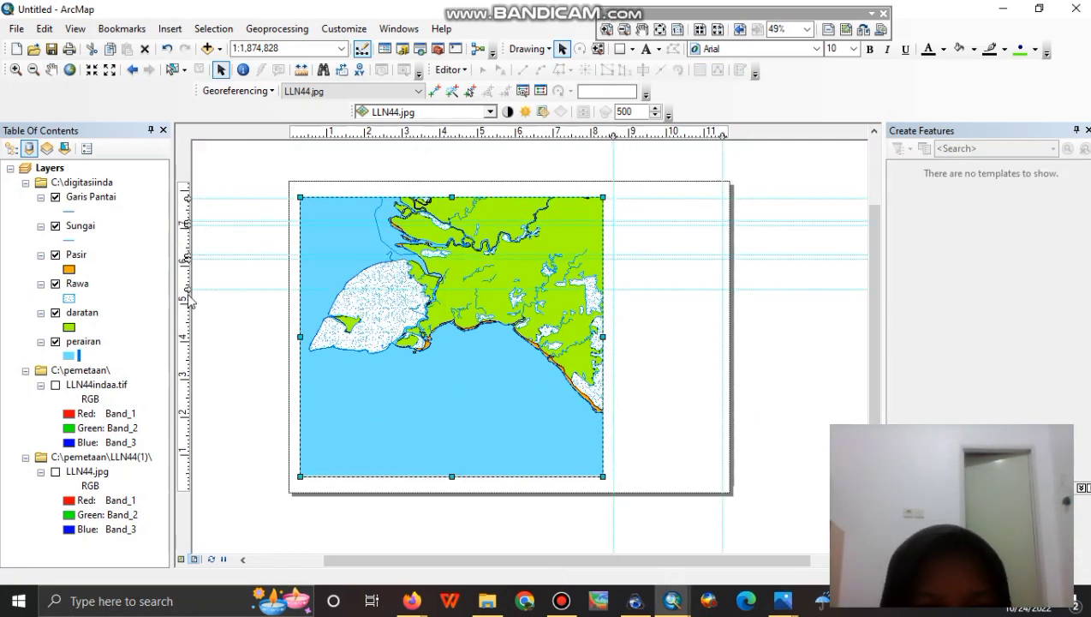
{"action": "left_click", "coordinate": [187, 341]}
{"action": "left_click", "coordinate": [188, 344]}
{"action": "left_click", "coordinate": [188, 367]}
{"action": "left_click", "coordinate": [187, 371]}
{"action": "left_click", "coordinate": [188, 394]}
Draw a 2.9 × 0.6 in rectangle to the right of the map at the top.
{"action": "left_click", "coordinate": [187, 398]}
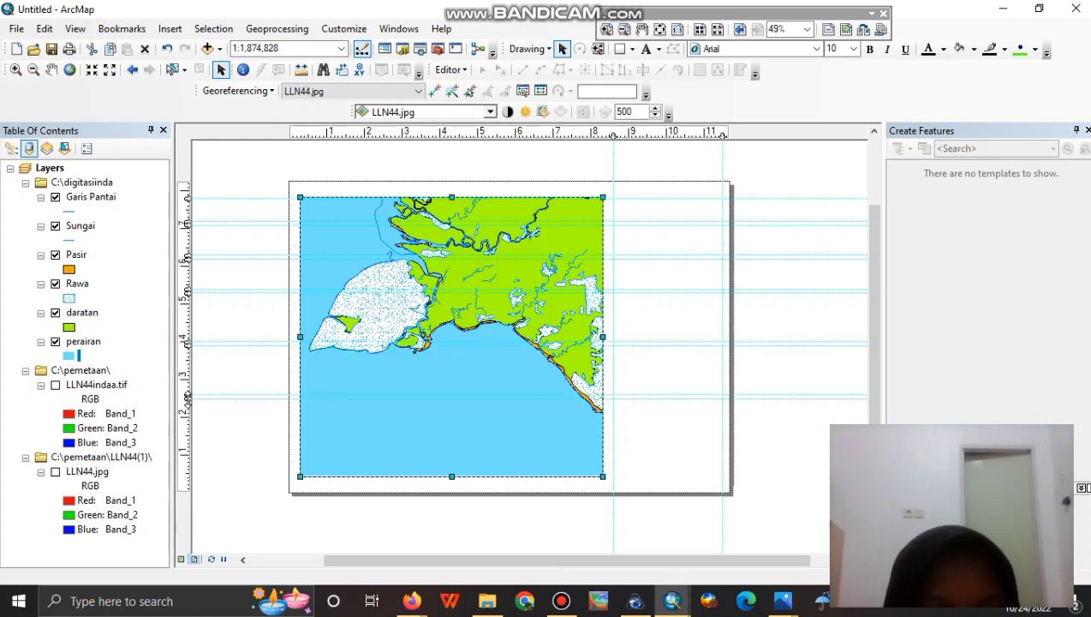
{"action": "scroll", "coordinate": [727, 184], "scroll_direction": "up", "scroll_amount": 3}
{"action": "left_click", "coordinate": [52, 71]}
{"action": "left_click", "coordinate": [619, 49]}
{"action": "left_click_drag", "start_coordinate": [516, 210], "coordinate": [718, 251]}
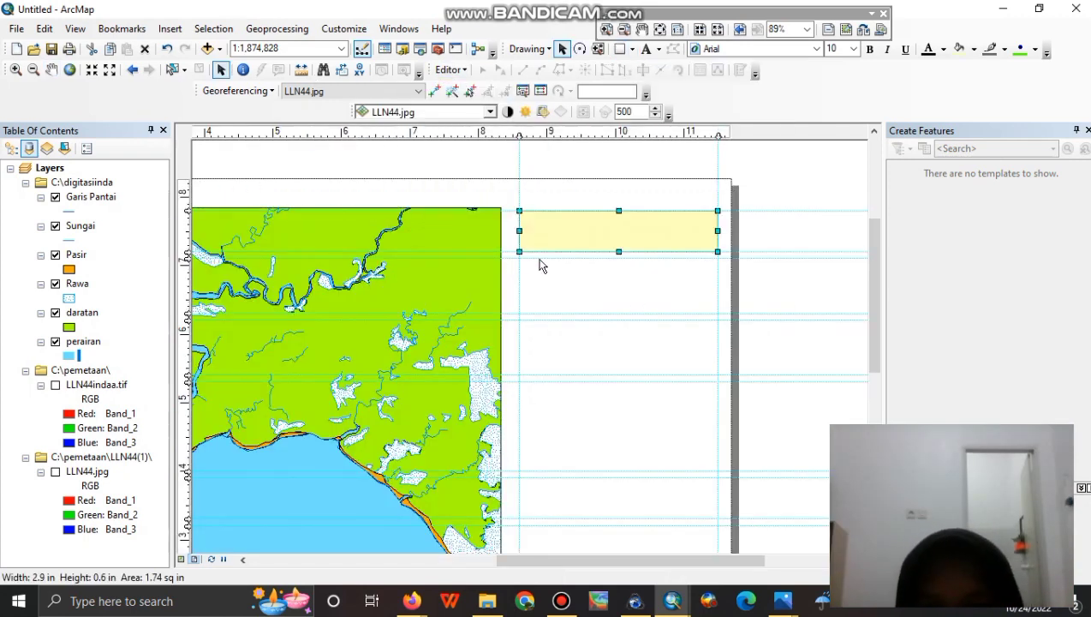
Draw a second box below the first and make both boxes unfilled.
{"action": "left_click", "coordinate": [519, 266]}
{"action": "left_click_drag", "start_coordinate": [519, 255], "coordinate": [717, 312]}
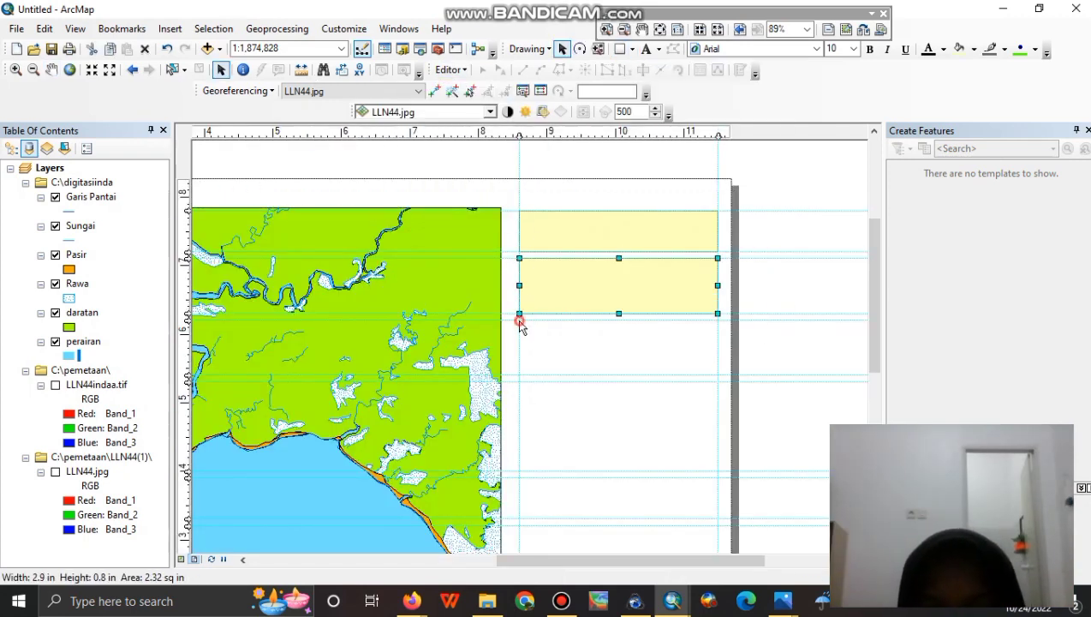
{"action": "double_click", "coordinate": [617, 237]}
{"action": "left_click", "coordinate": [500, 229]}
{"action": "left_click", "coordinate": [514, 250]}
{"action": "left_click", "coordinate": [537, 418]}
{"action": "double_click", "coordinate": [613, 304]}
{"action": "left_click", "coordinate": [499, 228]}
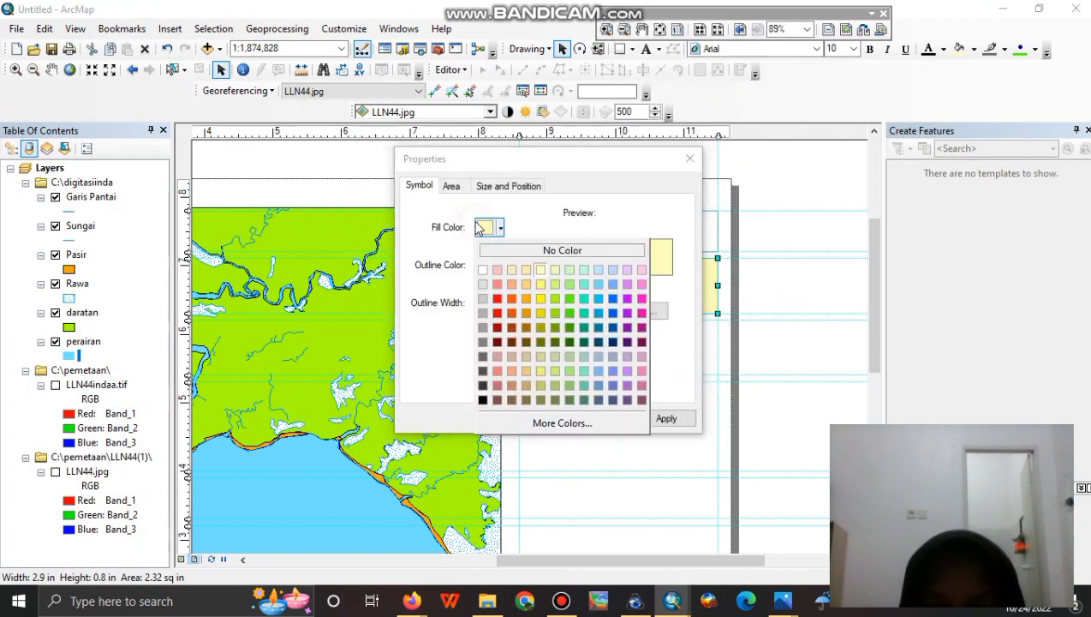
{"action": "left_click", "coordinate": [514, 250]}
{"action": "left_click", "coordinate": [536, 418]}
Add a text element reading 'UNIVERSITAS SRIWIJAYA' in the top box.
{"action": "left_click", "coordinate": [646, 49]}
{"action": "left_click", "coordinate": [611, 227]}
{"action": "double_click", "coordinate": [618, 220]}
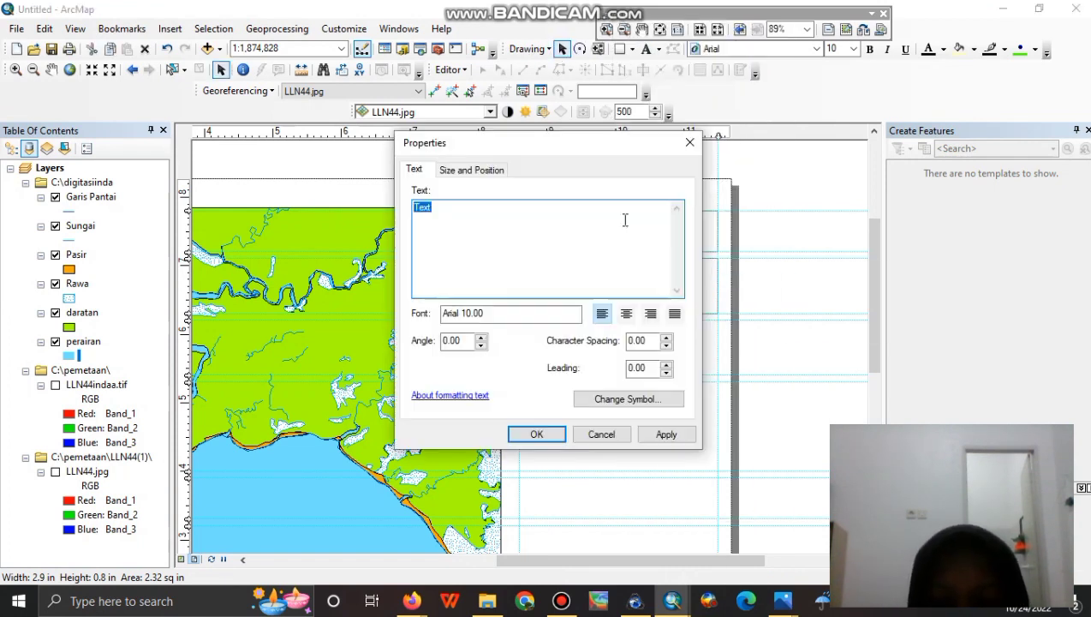
{"action": "key", "text": "BackSpace"}
{"action": "key", "text": "BackSpace"}
{"action": "key", "text": "BackSpace"}
{"action": "key", "text": "BackSpace"}
{"action": "key", "text": "BackSpace"}
{"action": "key", "text": "BackSpace"}
{"action": "key", "text": "BackSpace"}
{"action": "key", "text": "BackSpace"}
{"action": "key", "text": "BackSpace"}
{"action": "key", "text": "BackSpace"}
{"action": "key", "text": "BackSpace"}
{"action": "key", "text": "BackSpace"}
{"action": "key", "text": "BackSpace"}
{"action": "key", "text": "BackSpace"}
{"action": "key", "text": "BackSpace"}
{"action": "key", "text": "BackSpace"}
{"action": "key", "text": "BackSpace"}
{"action": "key", "text": "BackSpace"}
{"action": "key", "text": "BackSpace"}
{"action": "key", "text": "BackSpace"}
{"action": "type", "text": "UNIVERSITAS SRIWIJAYA"}
Centre the title in Times New Roman size 11 and fit it into the top box.
{"action": "left_click", "coordinate": [626, 313]}
{"action": "left_click", "coordinate": [601, 398]}
{"action": "left_click", "coordinate": [656, 260]}
{"action": "type", "text": "Times New Roman"}
{"action": "left_click", "coordinate": [641, 467]}
{"action": "left_click", "coordinate": [628, 399]}
{"action": "left_click", "coordinate": [711, 288]}
{"action": "left_click", "coordinate": [689, 364]}
{"action": "left_click", "coordinate": [650, 471]}
{"action": "left_click", "coordinate": [537, 434]}
{"action": "left_click_drag", "start_coordinate": [608, 220], "coordinate": [631, 228]}
Make the UNIVERSITAS SRIWIJAYA title bold.
{"action": "left_click", "coordinate": [772, 172]}
{"action": "double_click", "coordinate": [635, 230]}
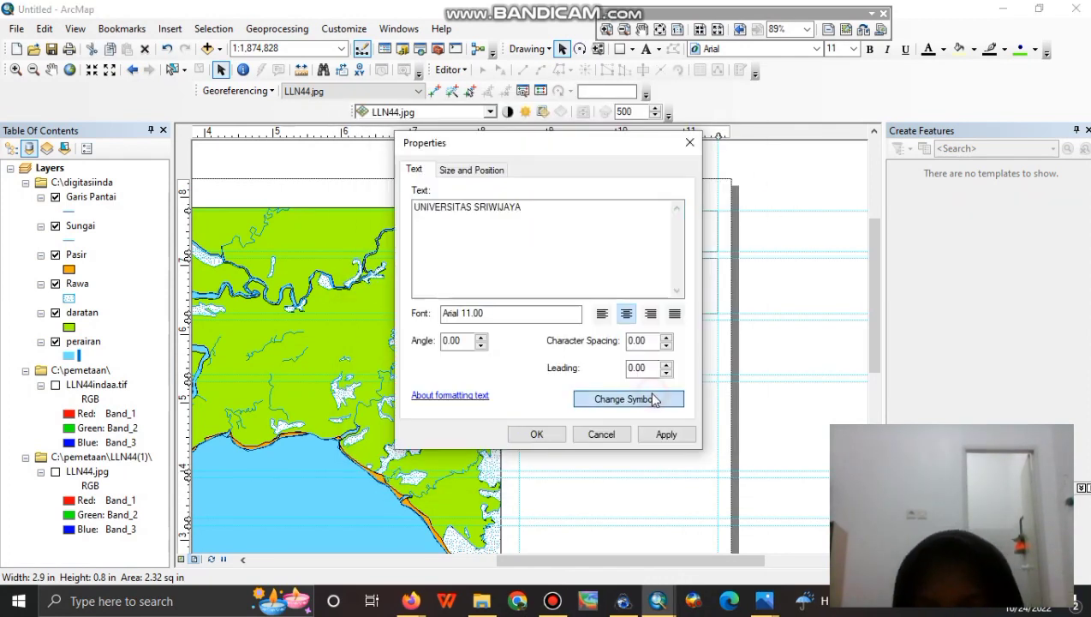
{"action": "left_click", "coordinate": [655, 398]}
{"action": "left_click", "coordinate": [657, 313]}
{"action": "left_click", "coordinate": [649, 470]}
{"action": "left_click", "coordinate": [537, 434]}
Insert the picture logo-unsri.png from the Downloads folder into the layout.
{"action": "left_click", "coordinate": [170, 28]}
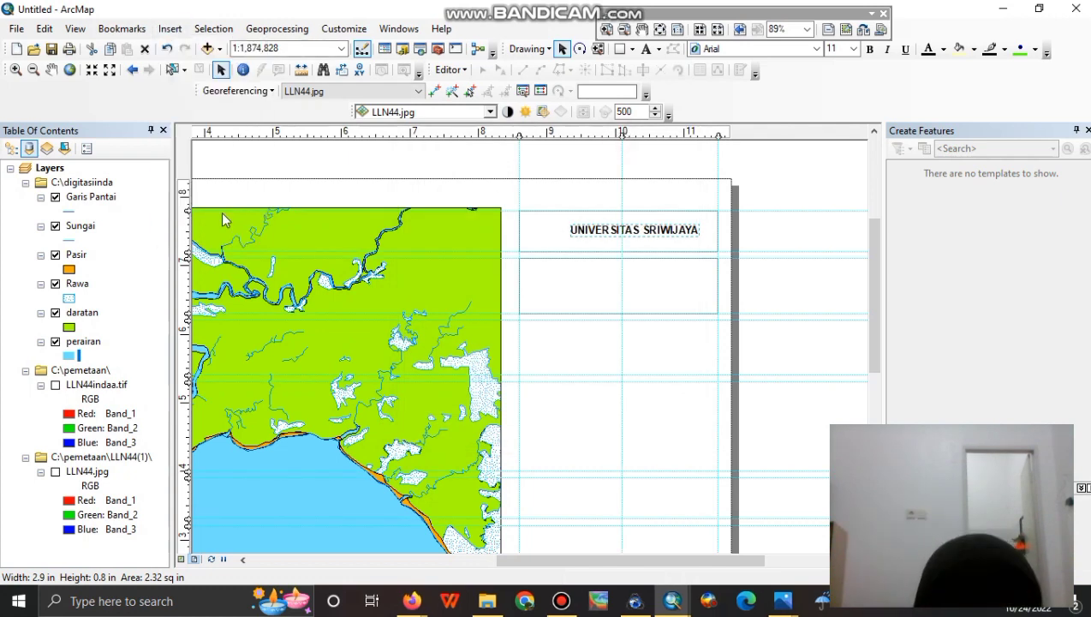
{"action": "left_click", "coordinate": [221, 212]}
{"action": "left_click", "coordinate": [364, 347]}
{"action": "scroll", "coordinate": [469, 343], "scroll_direction": "down", "scroll_amount": 1}
{"action": "double_click", "coordinate": [471, 318]}
{"action": "double_click", "coordinate": [530, 231]}
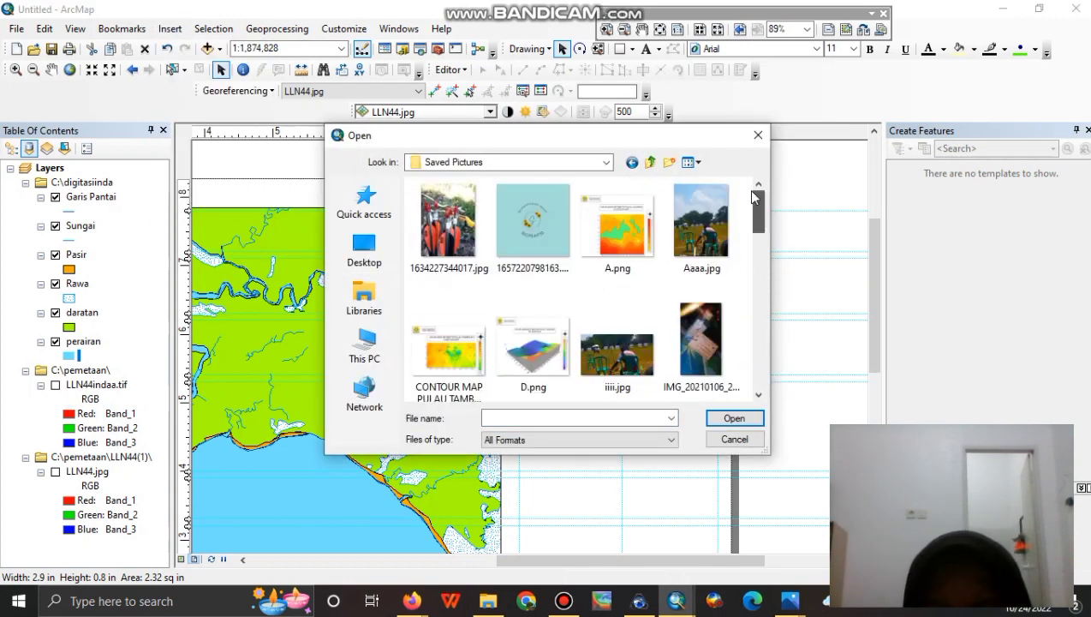
{"action": "left_click", "coordinate": [606, 162]}
{"action": "left_click", "coordinate": [456, 346]}
{"action": "double_click", "coordinate": [451, 231]}
{"action": "left_click", "coordinate": [607, 162]}
{"action": "left_click", "coordinate": [476, 371]}
{"action": "left_click", "coordinate": [364, 347]}
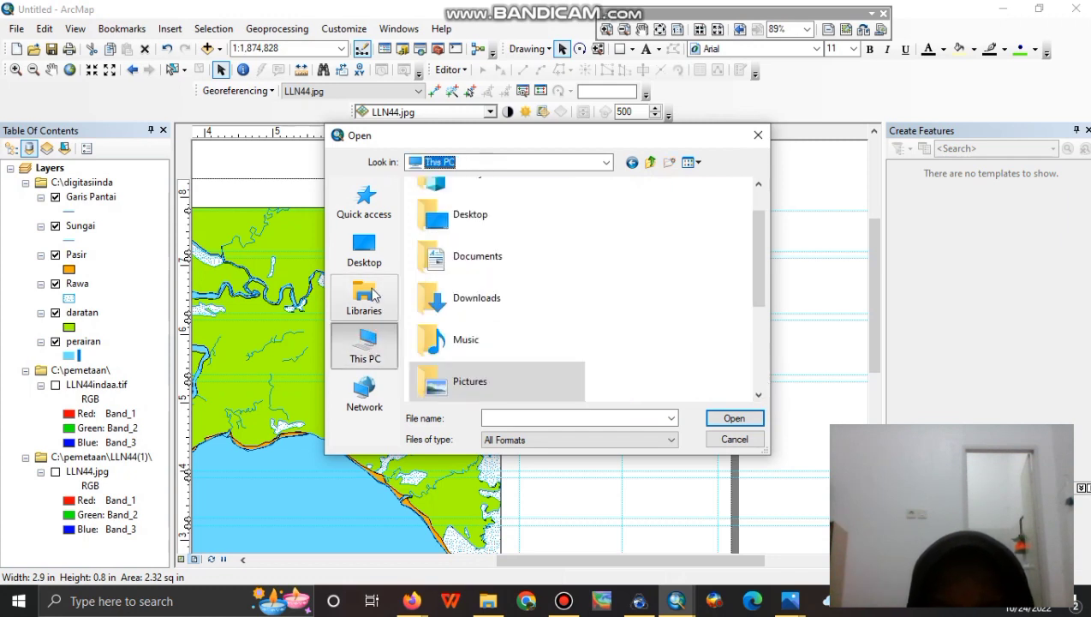
{"action": "double_click", "coordinate": [462, 295]}
{"action": "scroll", "coordinate": [758, 359], "scroll_direction": "down", "scroll_amount": 5}
{"action": "left_click", "coordinate": [456, 288]}
{"action": "left_click", "coordinate": [716, 418]}
Shrink the logo to title-line size and place it beside UNIVERSITAS SRIWIJAYA.
{"action": "left_click_drag", "start_coordinate": [312, 230], "coordinate": [515, 416]}
{"action": "left_click_drag", "start_coordinate": [514, 415], "coordinate": [577, 470]}
{"action": "left_click_drag", "start_coordinate": [592, 487], "coordinate": [537, 239]}
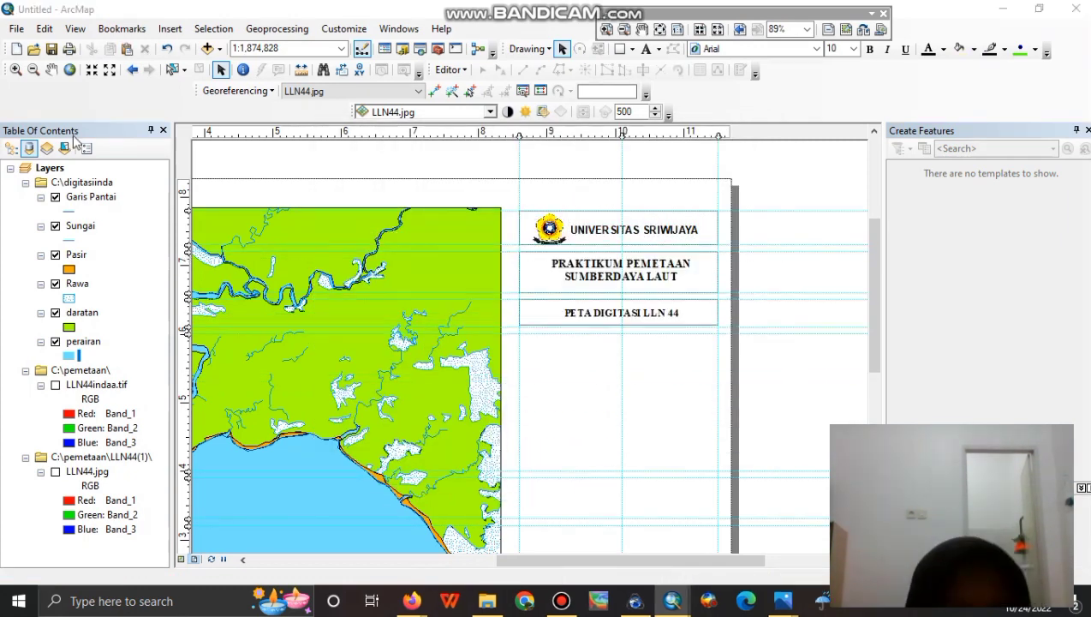
Insert a north arrow and position it below PETA DIGITASI LLN 44.
{"action": "left_click", "coordinate": [170, 28]}
{"action": "left_click", "coordinate": [202, 160]}
{"action": "left_click", "coordinate": [295, 363]}
{"action": "left_click_drag", "start_coordinate": [462, 377], "coordinate": [510, 184]}
{"action": "left_click", "coordinate": [552, 310]}
Copy the UNIVERSITAS SRIWIJAYA box and paste a copy below PETA DIGITASI LLN 44.
{"action": "right_click", "coordinate": [552, 310]}
{"action": "left_click", "coordinate": [586, 94]}
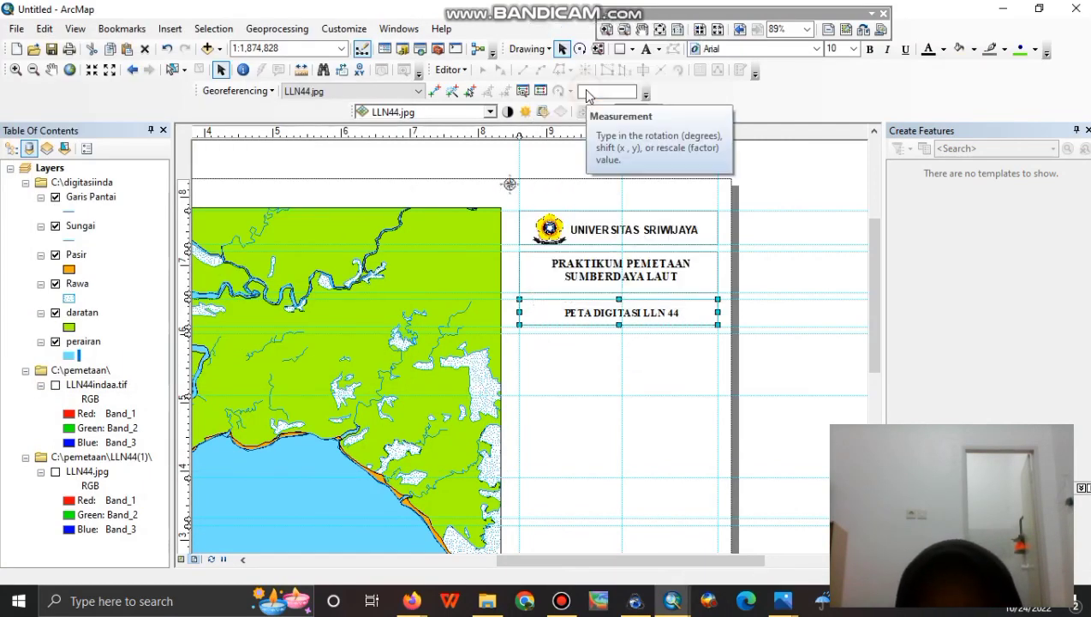
{"action": "right_click", "coordinate": [604, 334]}
{"action": "left_click", "coordinate": [563, 221]}
{"action": "right_click", "coordinate": [564, 220]}
{"action": "right_click", "coordinate": [613, 266]}
{"action": "left_click", "coordinate": [651, 405]}
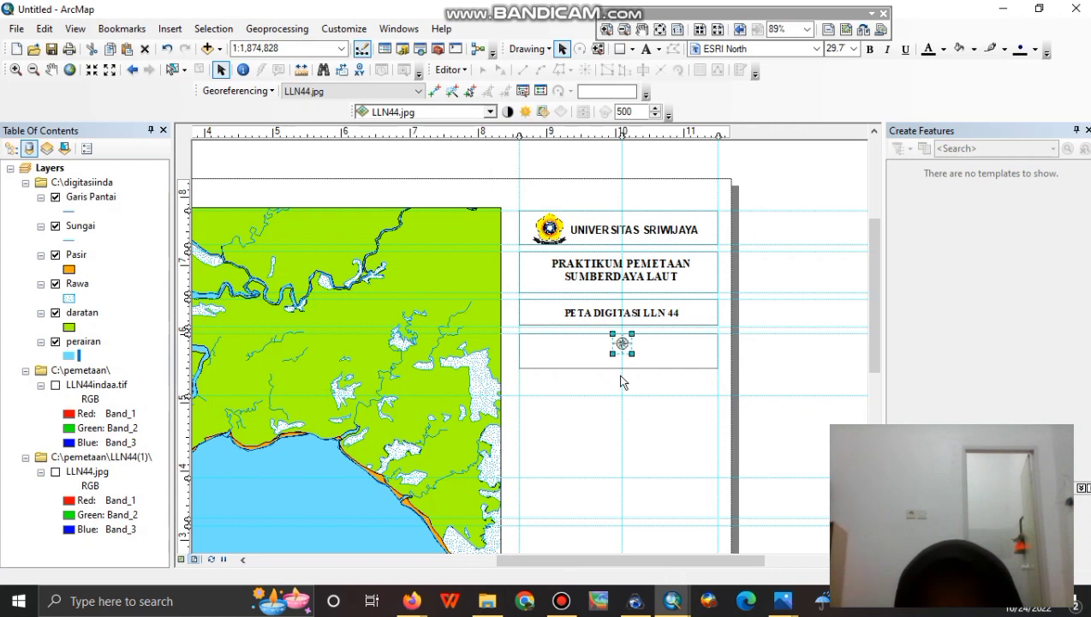
Insert an Alternating Scale Bar 2 with division units in Kilometers.
{"action": "left_click", "coordinate": [170, 28]}
{"action": "left_click", "coordinate": [198, 179]}
{"action": "left_click", "coordinate": [127, 317]}
{"action": "left_click", "coordinate": [334, 291]}
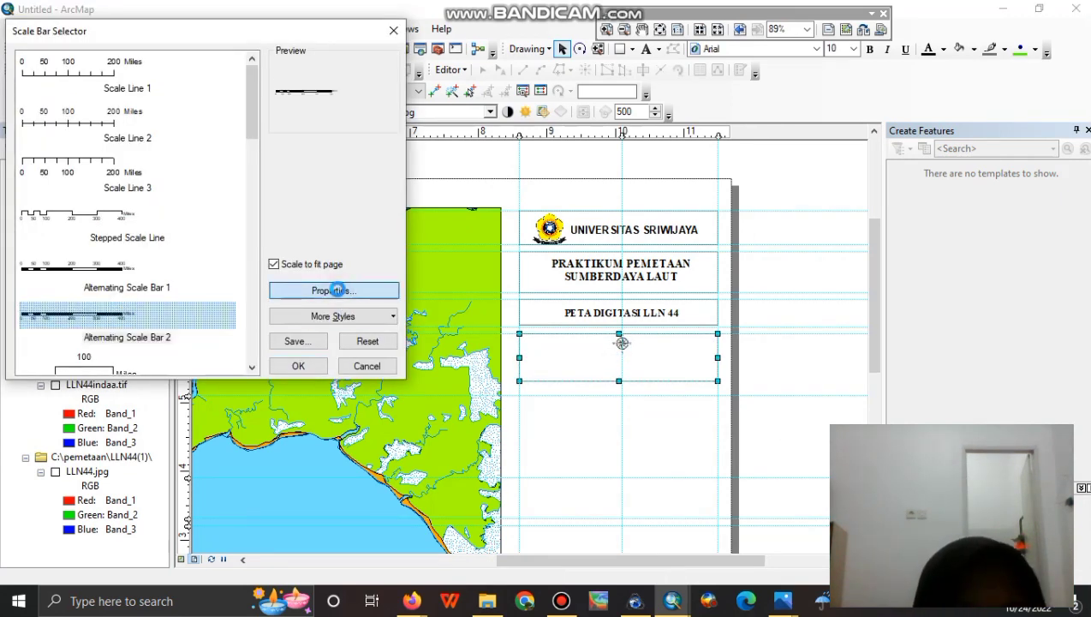
{"action": "left_click", "coordinate": [531, 336]}
{"action": "left_click", "coordinate": [524, 403]}
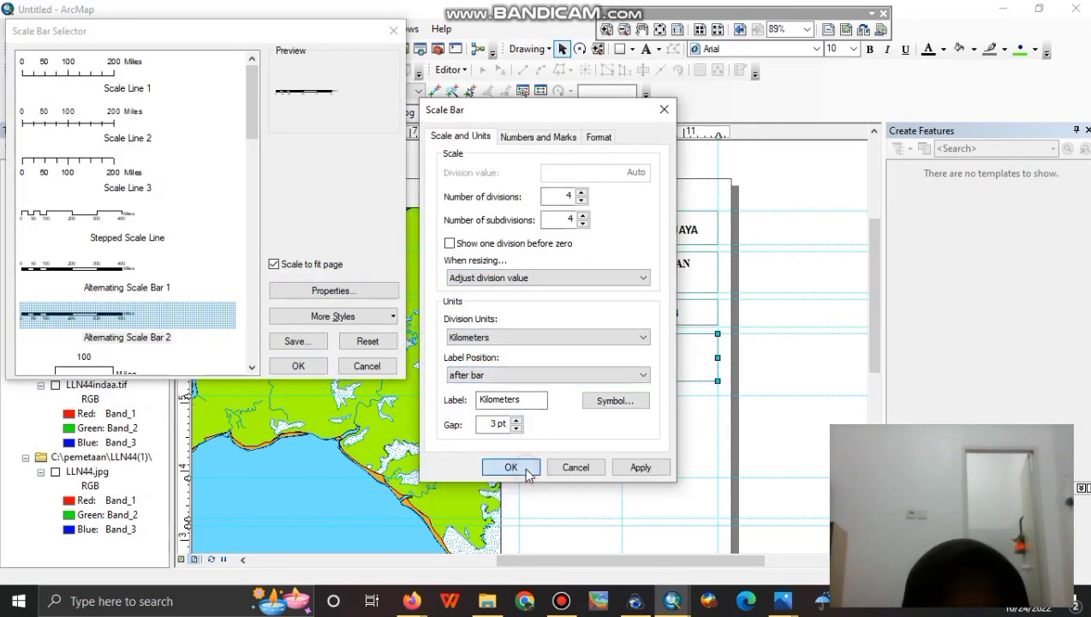
{"action": "left_click", "coordinate": [511, 467]}
Stretch the scale bar, centre it in the empty box, and raise the box's bottom edge.
{"action": "left_click_drag", "start_coordinate": [484, 320], "coordinate": [670, 369]}
{"action": "left_click_drag", "start_coordinate": [556, 369], "coordinate": [519, 369]}
{"action": "left_click_drag", "start_coordinate": [716, 373], "coordinate": [618, 374]}
{"action": "left_click", "coordinate": [659, 429]}
{"action": "left_click", "coordinate": [578, 381]}
{"action": "left_click_drag", "start_coordinate": [185, 394], "coordinate": [185, 375]}
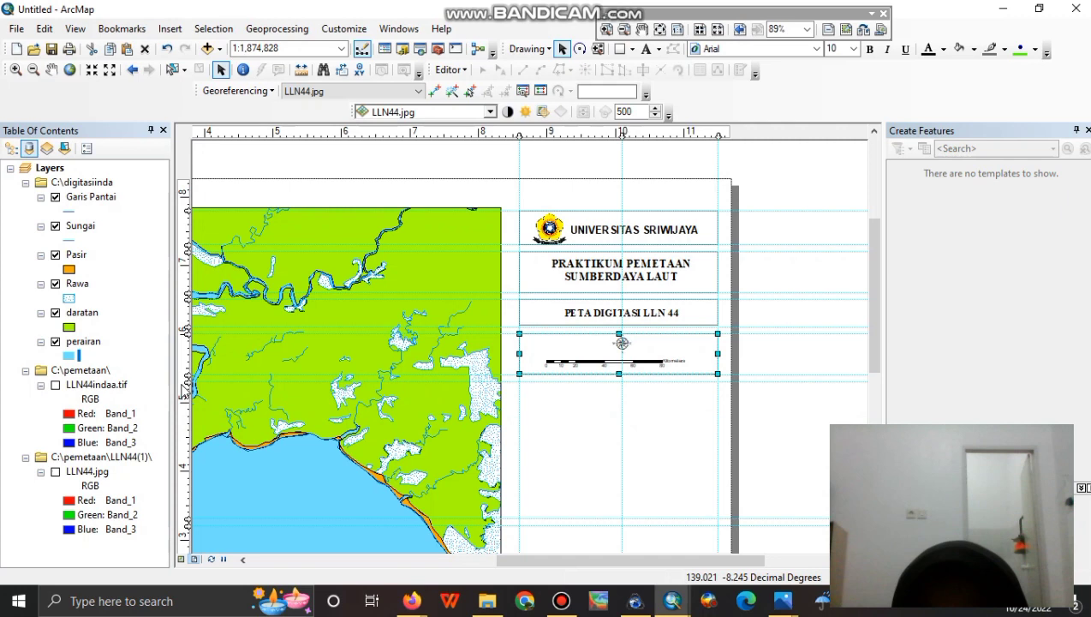
Paste a copy of the title box and move it below the scale bar box.
{"action": "right_click", "coordinate": [546, 349]}
{"action": "left_click", "coordinate": [529, 235]}
{"action": "right_click", "coordinate": [541, 310]}
{"action": "left_click", "coordinate": [580, 90]}
{"action": "right_click", "coordinate": [611, 153]}
{"action": "left_click", "coordinate": [646, 313]}
{"action": "left_click_drag", "start_coordinate": [664, 337], "coordinate": [644, 401]}
Paste a copy of the title text into the bottom box, reword it as the projection note, and add a new data frame.
{"action": "right_click", "coordinate": [623, 310]}
{"action": "right_click", "coordinate": [646, 310]}
{"action": "right_click", "coordinate": [625, 312]}
{"action": "left_click", "coordinate": [599, 232]}
{"action": "right_click", "coordinate": [599, 232]}
{"action": "left_click", "coordinate": [638, 295]}
{"action": "right_click", "coordinate": [642, 264]}
{"action": "left_click", "coordinate": [680, 424]}
{"action": "left_click_drag", "start_coordinate": [656, 250], "coordinate": [633, 389]}
{"action": "double_click", "coordinate": [634, 390]}
{"action": "type", "text": "P"}
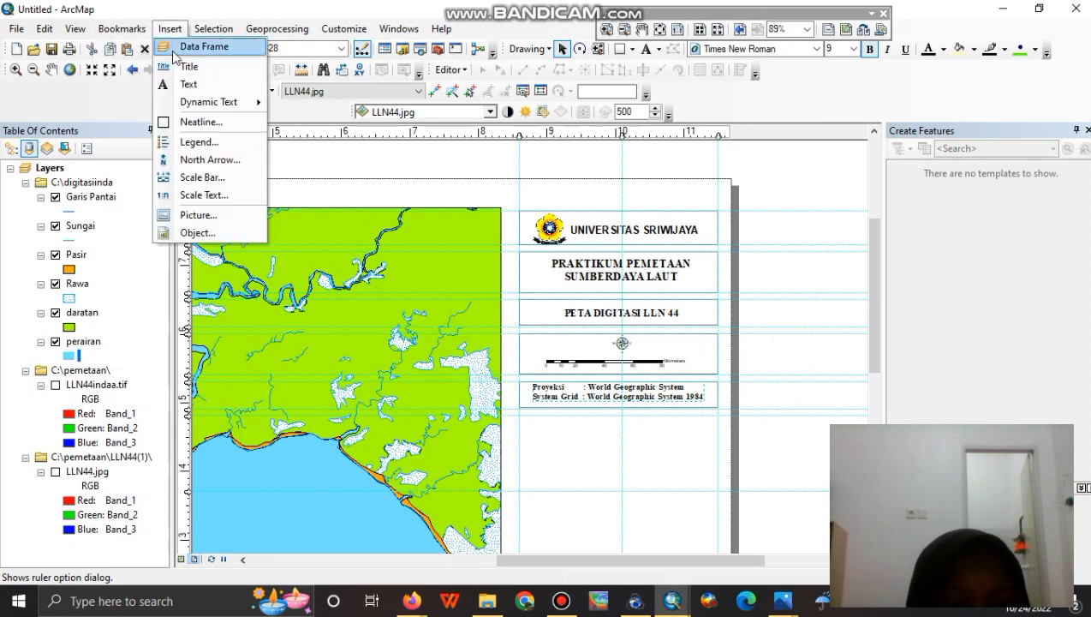
{"action": "left_click", "coordinate": [175, 53]}
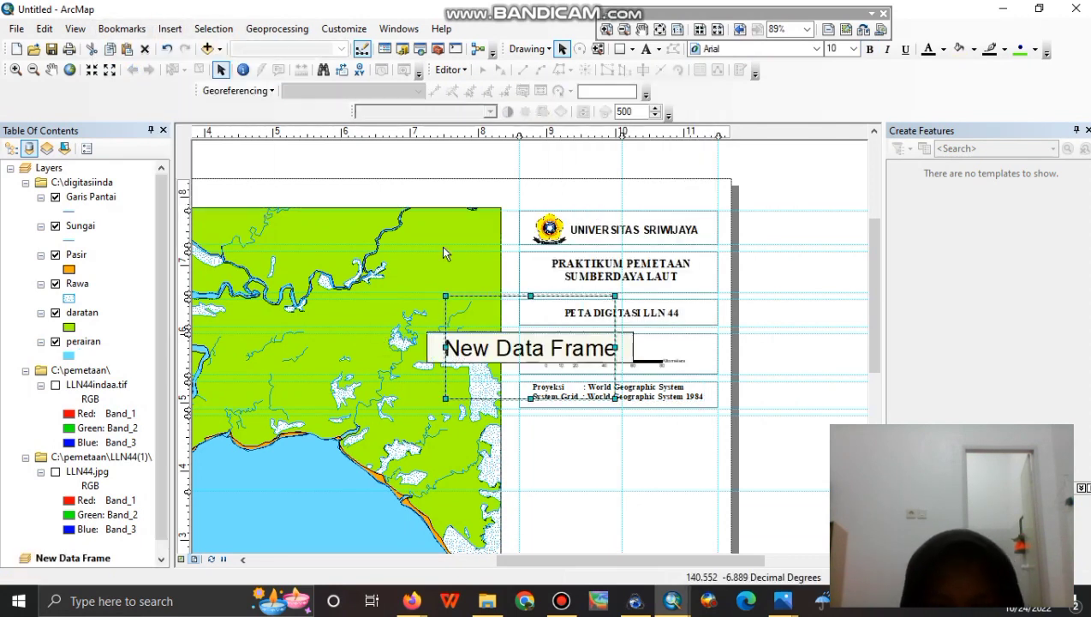
Paste a copy of the projection box below the projection note and stretch it taller.
{"action": "right_click", "coordinate": [526, 358]}
{"action": "right_click", "coordinate": [544, 351]}
{"action": "left_click", "coordinate": [582, 129]}
{"action": "key", "text": "ctrl+v"}
{"action": "left_click_drag", "start_coordinate": [606, 300], "coordinate": [589, 448]}
{"action": "left_click_drag", "start_coordinate": [619, 456], "coordinate": [619, 491]}
Fit and centre the New Data Frame inside the new box.
{"action": "left_click_drag", "start_coordinate": [332, 214], "coordinate": [718, 451]}
{"action": "left_click_drag", "start_coordinate": [519, 451], "coordinate": [531, 452]}
{"action": "left_click_drag", "start_coordinate": [718, 489], "coordinate": [704, 480]}
{"action": "left_click_drag", "start_coordinate": [627, 446], "coordinate": [633, 453]}
{"action": "left_click_drag", "start_coordinate": [653, 453], "coordinate": [646, 453]}
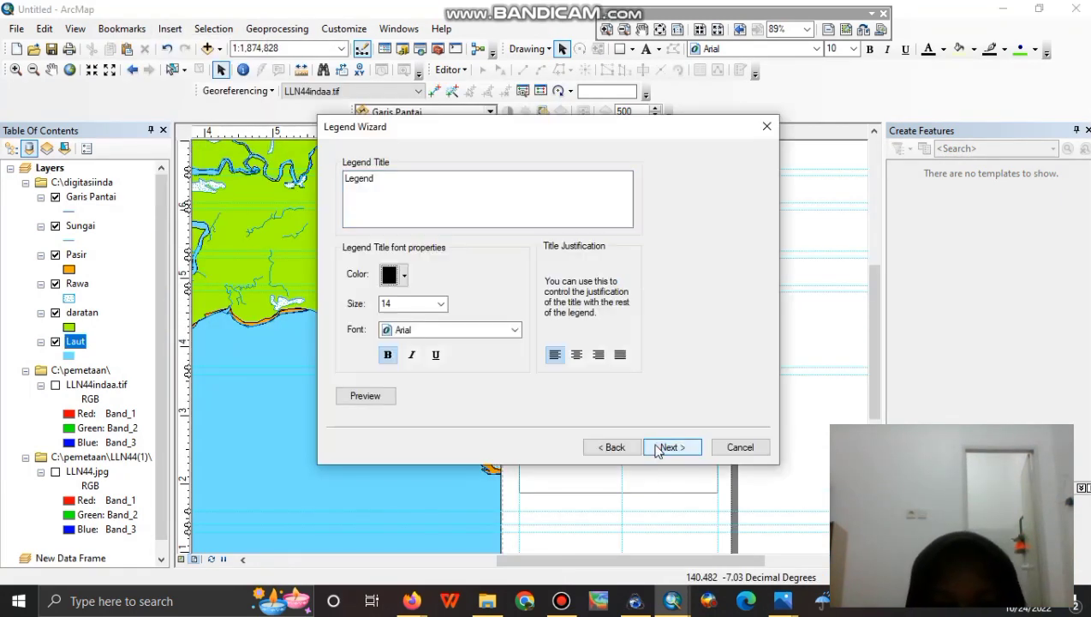
Place the new legend below the data frame.
{"action": "left_click", "coordinate": [657, 446]}
{"action": "left_click_drag", "start_coordinate": [467, 308], "coordinate": [620, 477]}
{"action": "scroll", "coordinate": [574, 420], "scroll_direction": "down", "scroll_amount": 3}
{"action": "left_click_drag", "start_coordinate": [619, 353], "coordinate": [624, 383]}
{"action": "left_click", "coordinate": [597, 335]}
{"action": "left_click", "coordinate": [557, 428]}
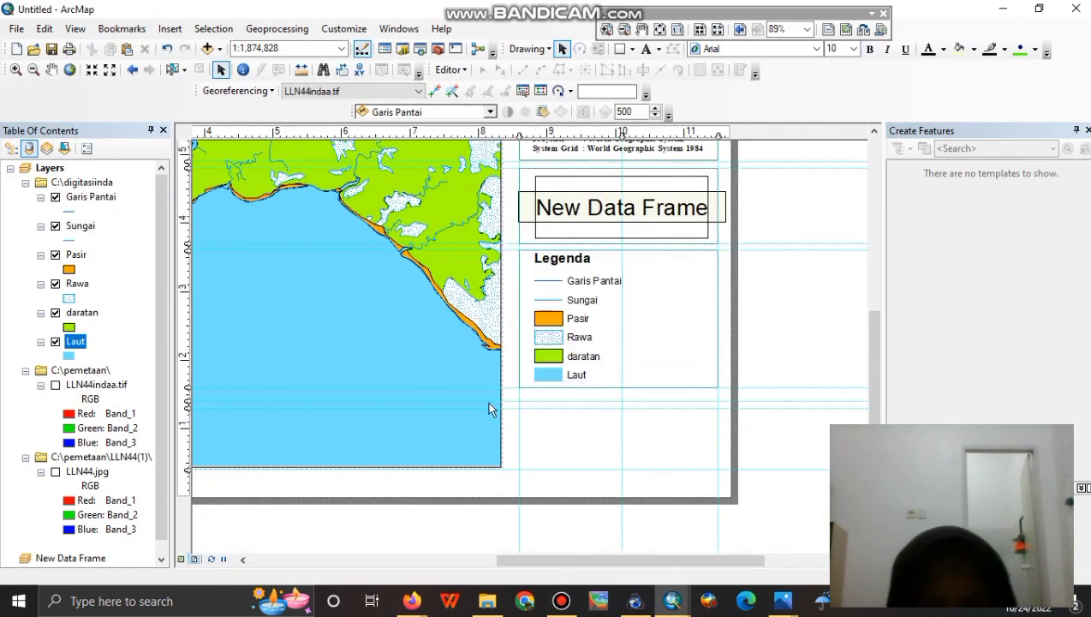
{"action": "left_click_drag", "start_coordinate": [185, 399], "coordinate": [185, 392]}
Clear the unneeded ruler guide and select the legend.
{"action": "right_click", "coordinate": [186, 408]}
{"action": "left_click", "coordinate": [237, 461]}
{"action": "right_click", "coordinate": [694, 315]}
{"action": "right_click", "coordinate": [655, 360]}
{"action": "right_click", "coordinate": [669, 300]}
{"action": "left_click", "coordinate": [654, 320]}
{"action": "right_click", "coordinate": [664, 311]}
{"action": "right_click", "coordinate": [676, 428]}
Draw a no-fill rectangle below the legend for the source credit.
{"action": "left_click", "coordinate": [620, 50]}
{"action": "left_click_drag", "start_coordinate": [519, 394], "coordinate": [718, 470]}
{"action": "double_click", "coordinate": [676, 433]}
{"action": "left_click", "coordinate": [500, 228]}
{"action": "left_click", "coordinate": [538, 247]}
{"action": "left_click", "coordinate": [537, 418]}
Enter the source text lines: 'KUNGAN HIDUP LAUT NASIONAL', the author's name, student ID, 'A'.
{"action": "double_click", "coordinate": [596, 423]}
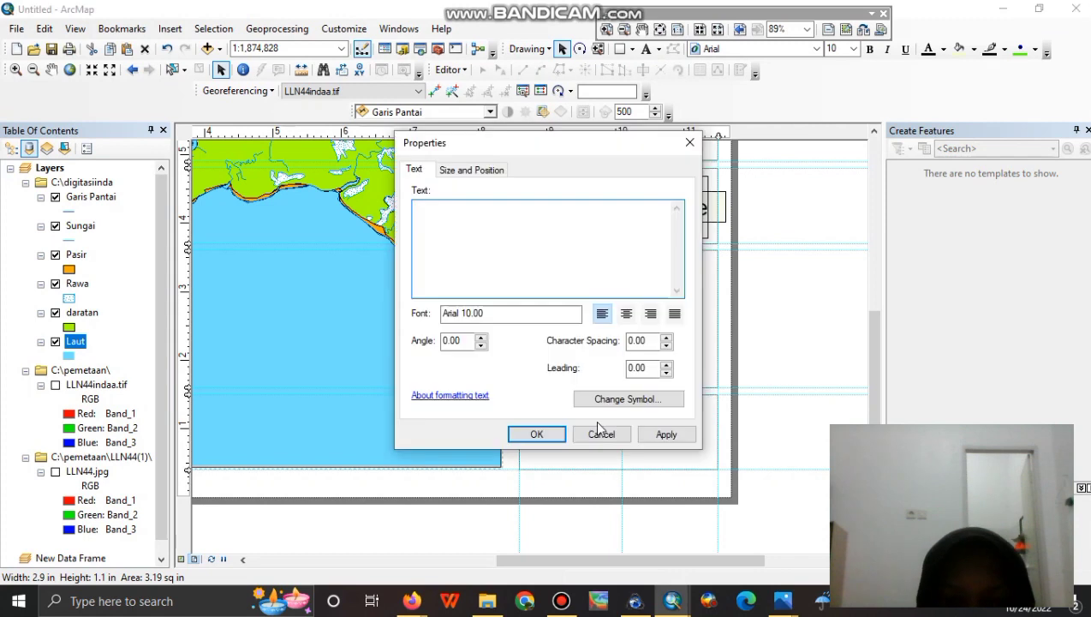
{"action": "key", "text": "Return"}
{"action": "key", "text": "Return"}
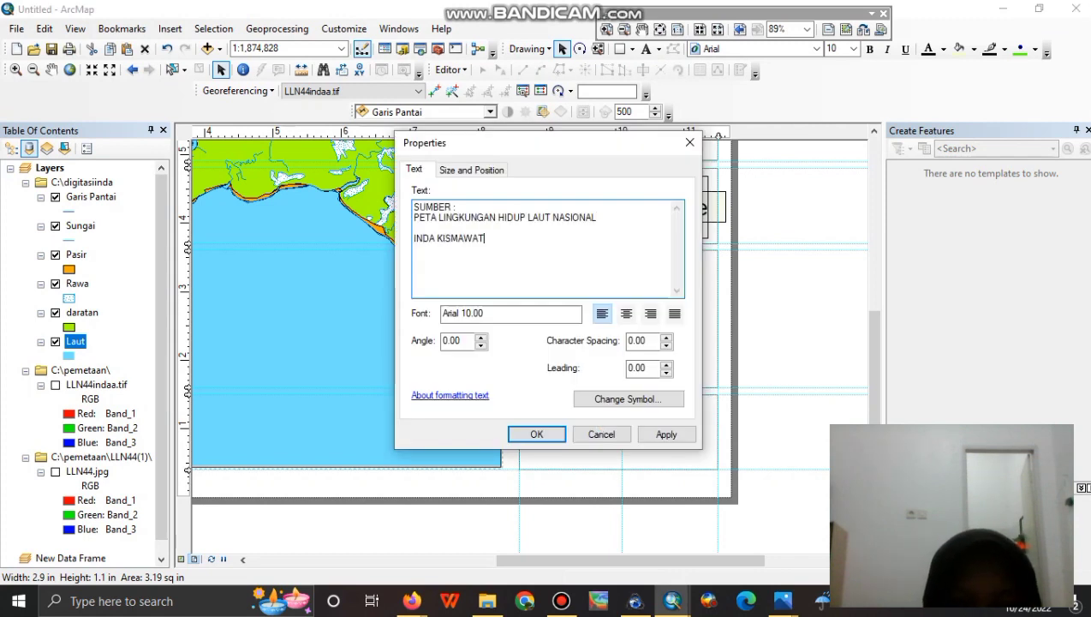
{"action": "key", "text": "Return"}
{"action": "key", "text": "Return"}
Centre the source text and set it to bold Times New Roman.
{"action": "left_click", "coordinate": [626, 314]}
{"action": "left_click", "coordinate": [632, 401]}
{"action": "left_click", "coordinate": [667, 317]}
{"action": "left_click", "coordinate": [641, 468]}
{"action": "left_click", "coordinate": [537, 434]}
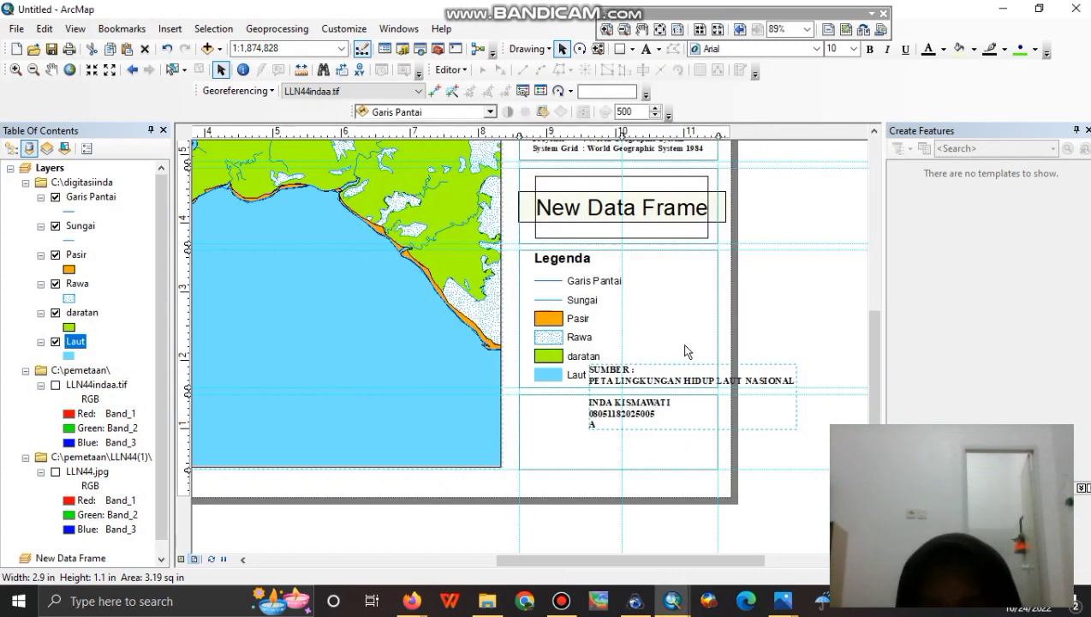
{"action": "double_click", "coordinate": [668, 380]}
{"action": "left_click", "coordinate": [537, 434]}
Move the source text into the lower box and reduce its font size to 9.
{"action": "double_click", "coordinate": [661, 399]}
{"action": "left_click_drag", "start_coordinate": [625, 409], "coordinate": [622, 435]}
{"action": "left_click", "coordinate": [661, 400]}
{"action": "left_click", "coordinate": [710, 288]}
{"action": "left_click", "coordinate": [711, 307]}
{"action": "left_click", "coordinate": [681, 305]}
{"action": "left_click", "coordinate": [640, 468]}
{"action": "left_click", "coordinate": [536, 434]}
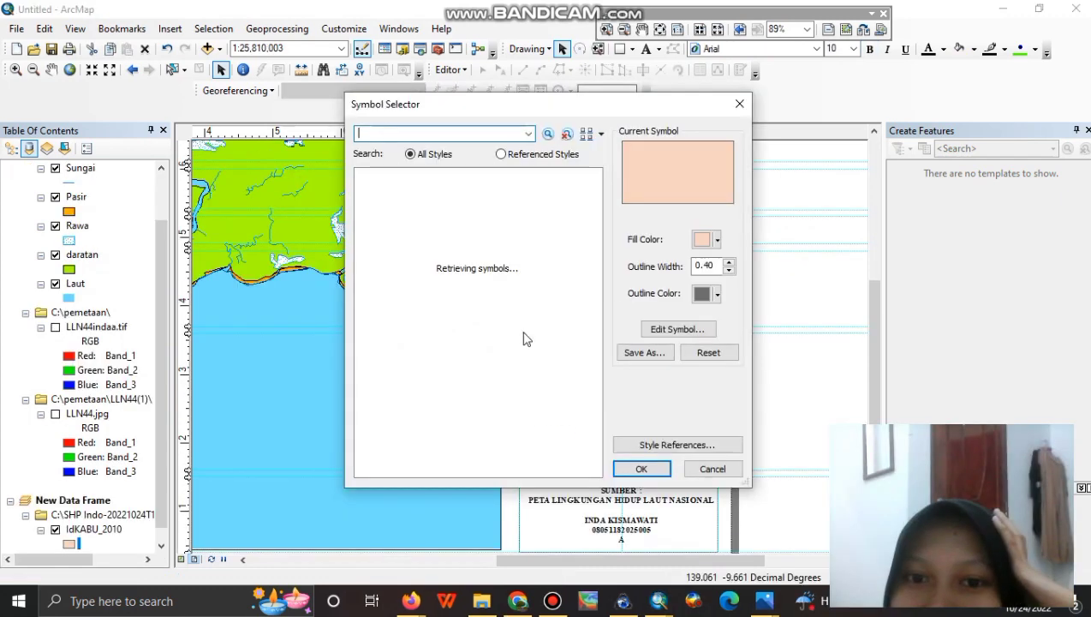
Give the IdKABU_2010 layer a green fill in the inset locator map.
{"action": "left_click", "coordinate": [387, 395]}
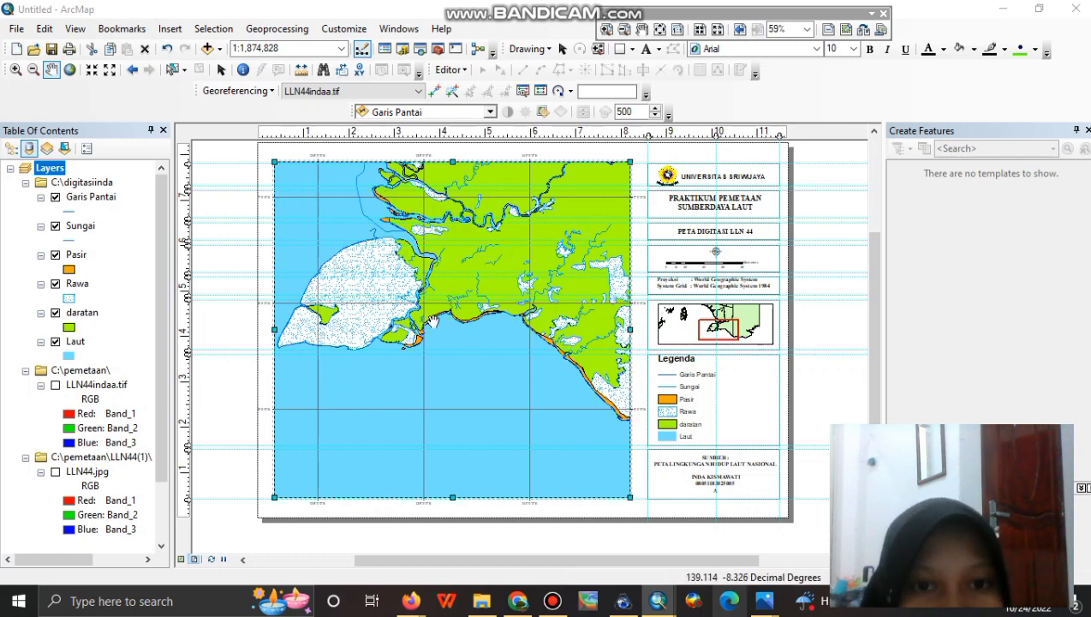
{"action": "left_click", "coordinate": [16, 29]}
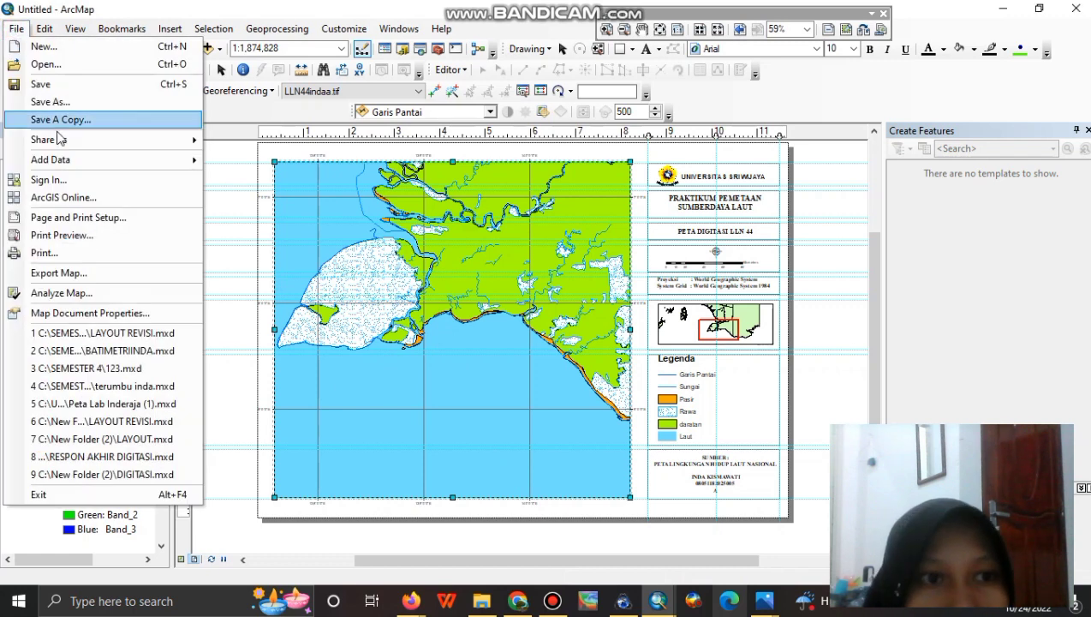
Export the layout to Pictures as LAYOUTINDA.png.
{"action": "left_click", "coordinate": [74, 274]}
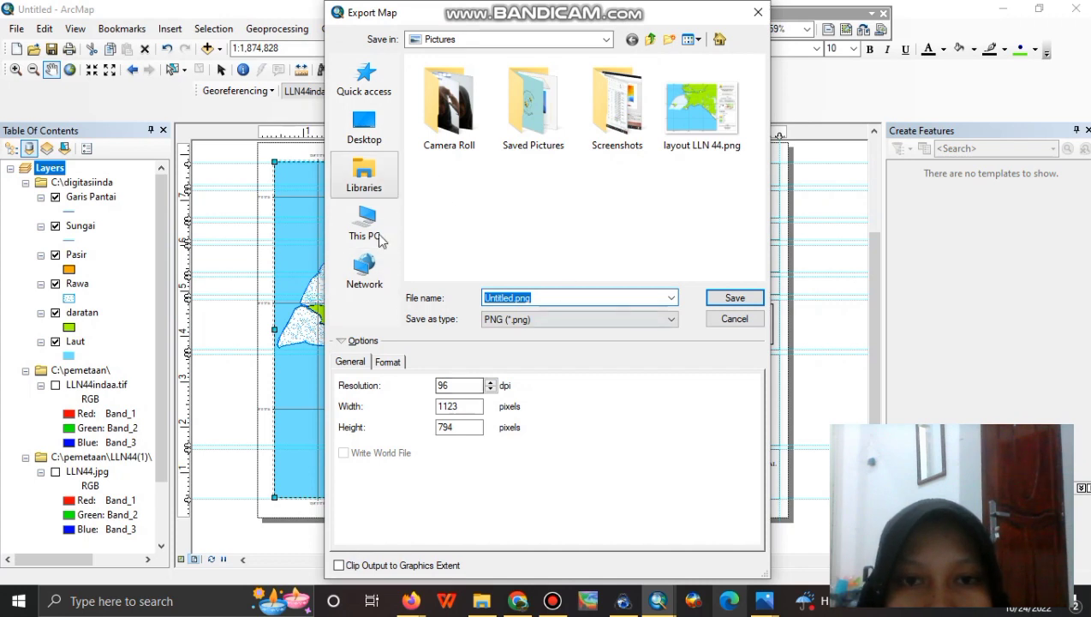
{"action": "left_click", "coordinate": [511, 294]}
{"action": "key", "text": "BackSpace"}
{"action": "key", "text": "BackSpace"}
{"action": "key", "text": "BackSpace"}
{"action": "key", "text": "BackSpace"}
{"action": "key", "text": "BackSpace"}
{"action": "key", "text": "BackSpace"}
{"action": "key", "text": "BackSpace"}
{"action": "type", "text": "LAYOUTINDA"}
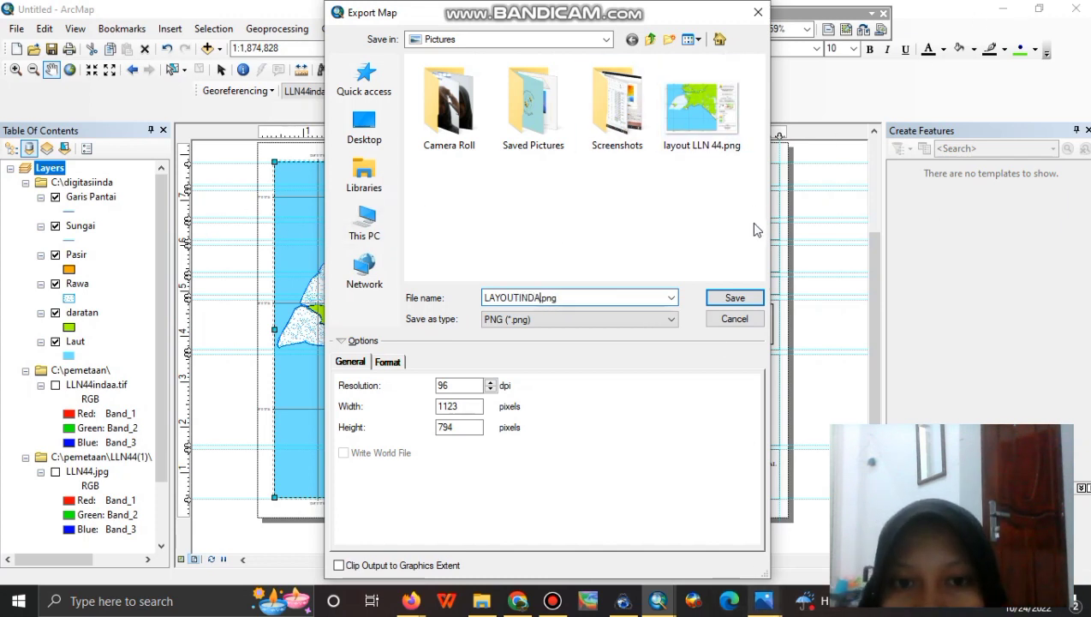
{"action": "left_click", "coordinate": [733, 301]}
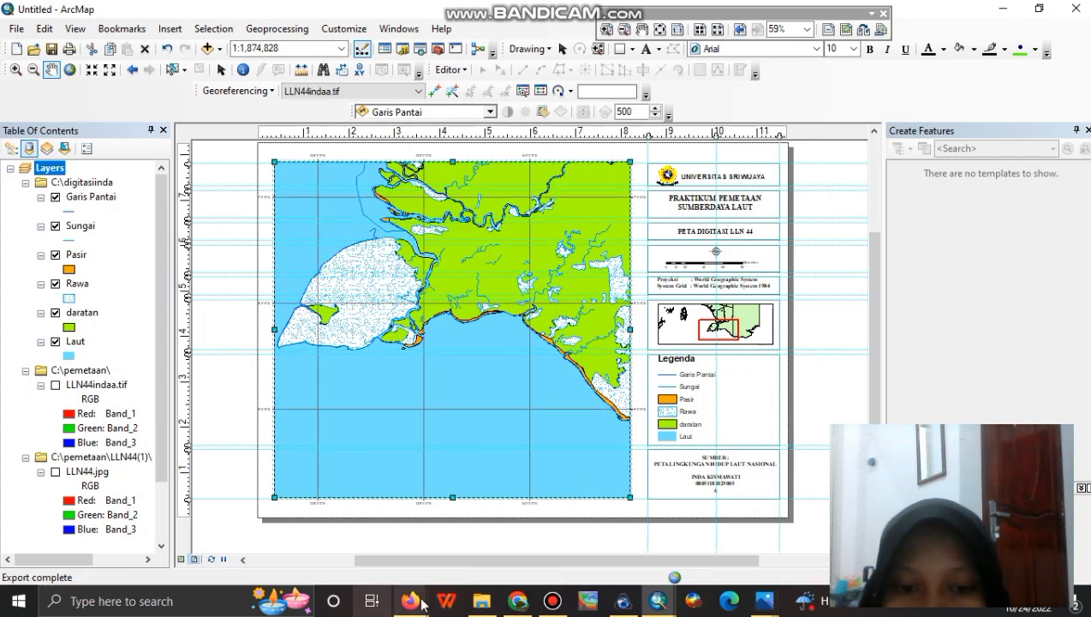
Open LAYOUTINDA.png from the Pictures folder in the image viewer.
{"action": "left_click", "coordinate": [481, 601]}
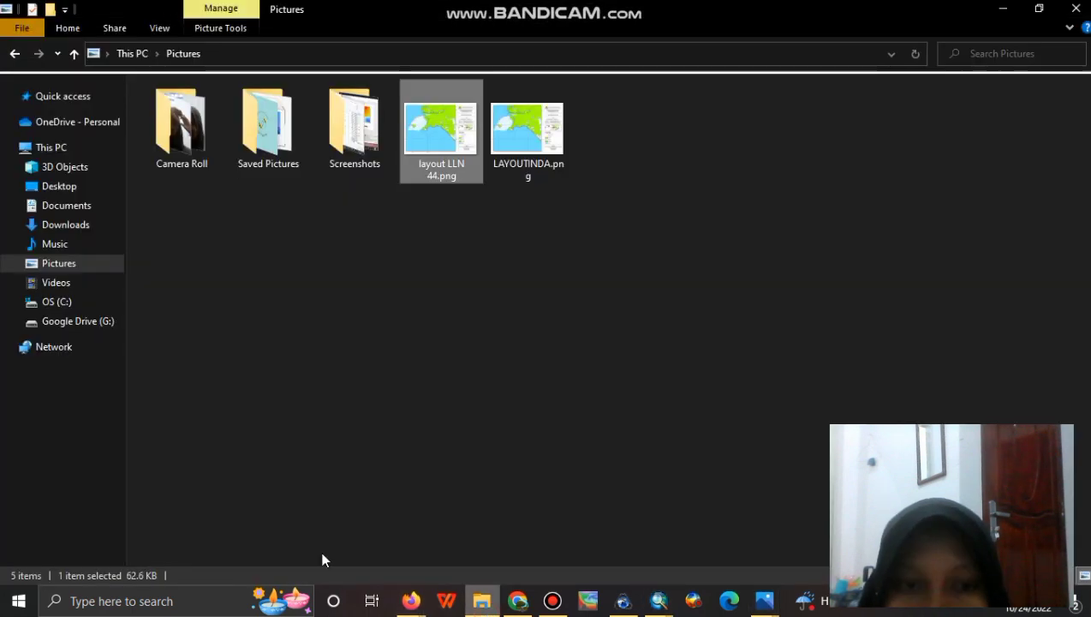
{"action": "left_click", "coordinate": [533, 127]}
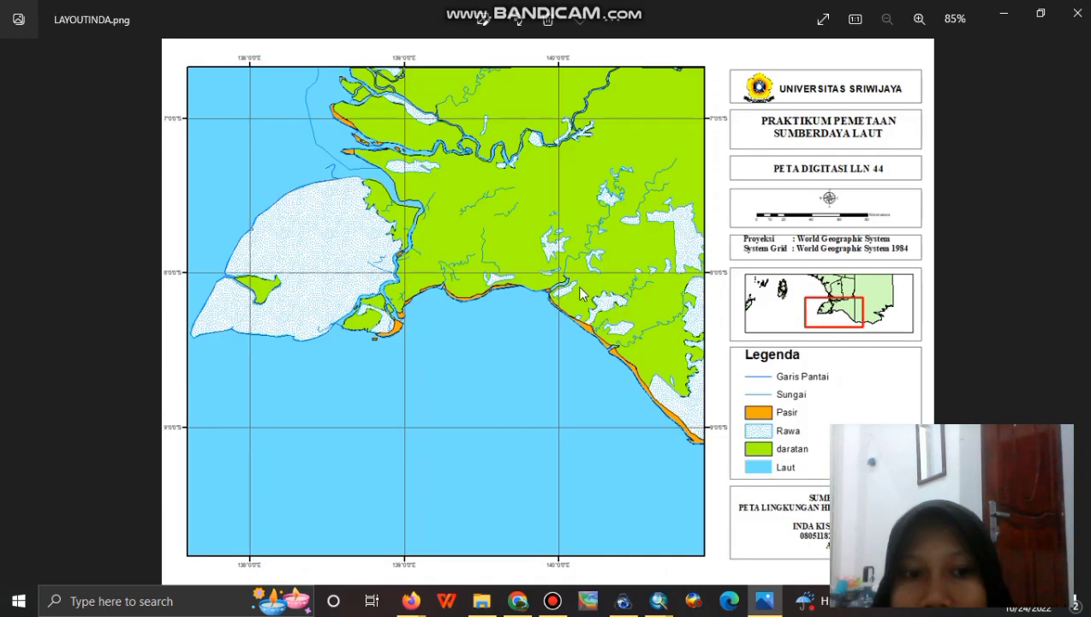
{"action": "left_click", "coordinate": [763, 604]}
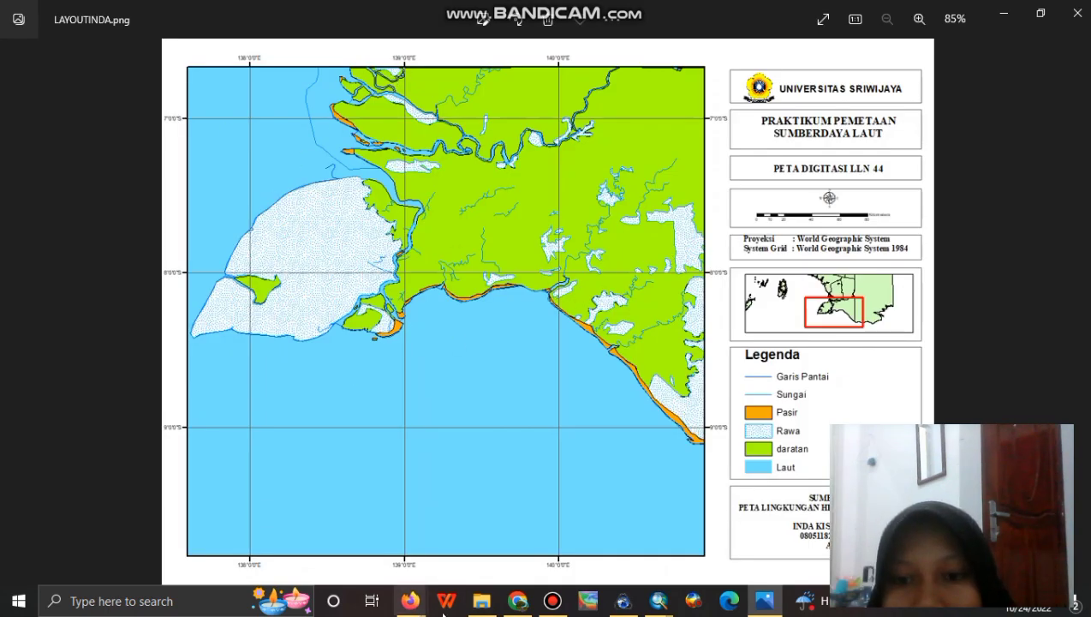